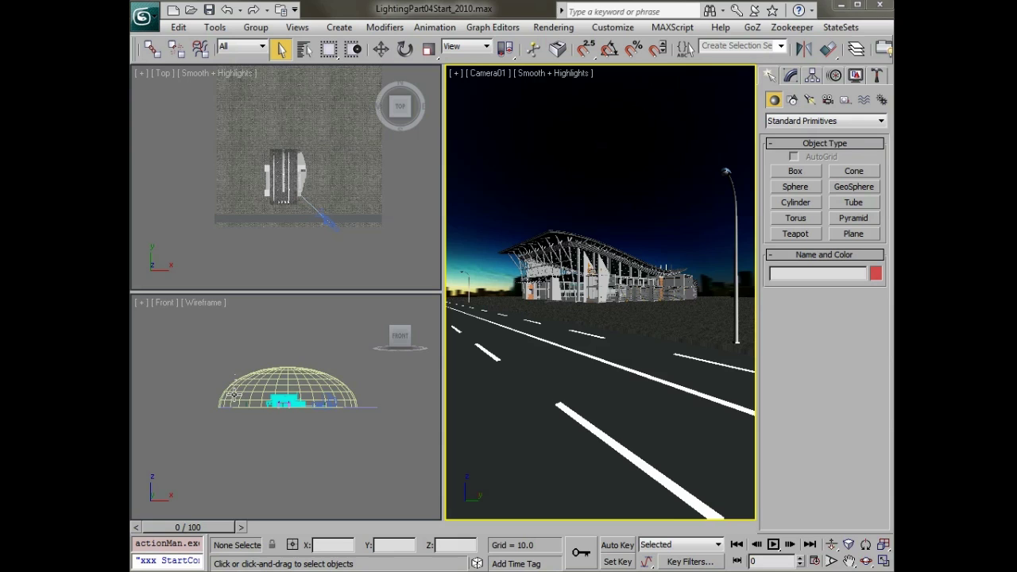
# Step: Select the hemispherical sky dome, zoom in on it, and maximize the Front viewport
pyautogui.click(235, 388)
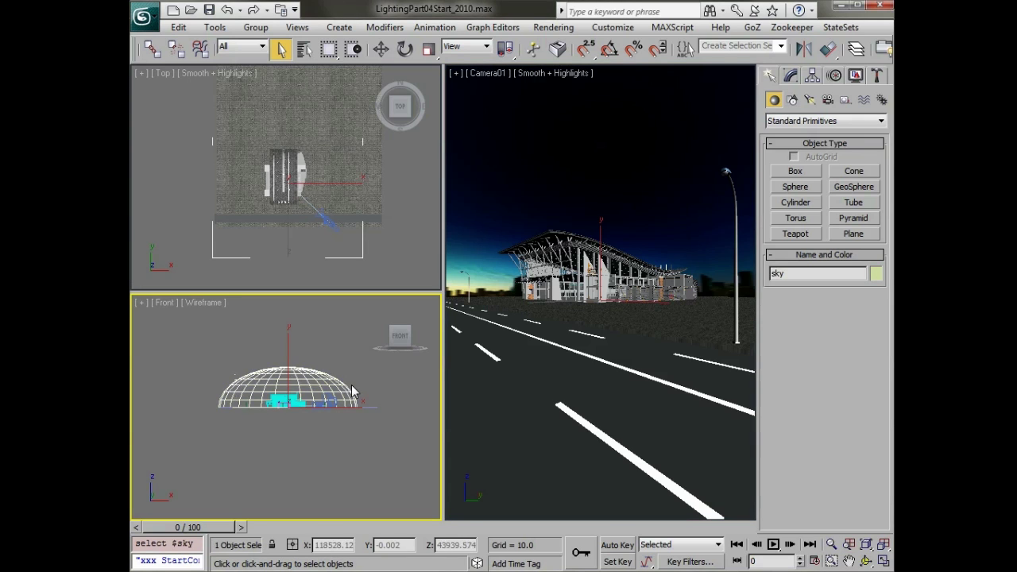
pyautogui.scroll(3, 345, 384)
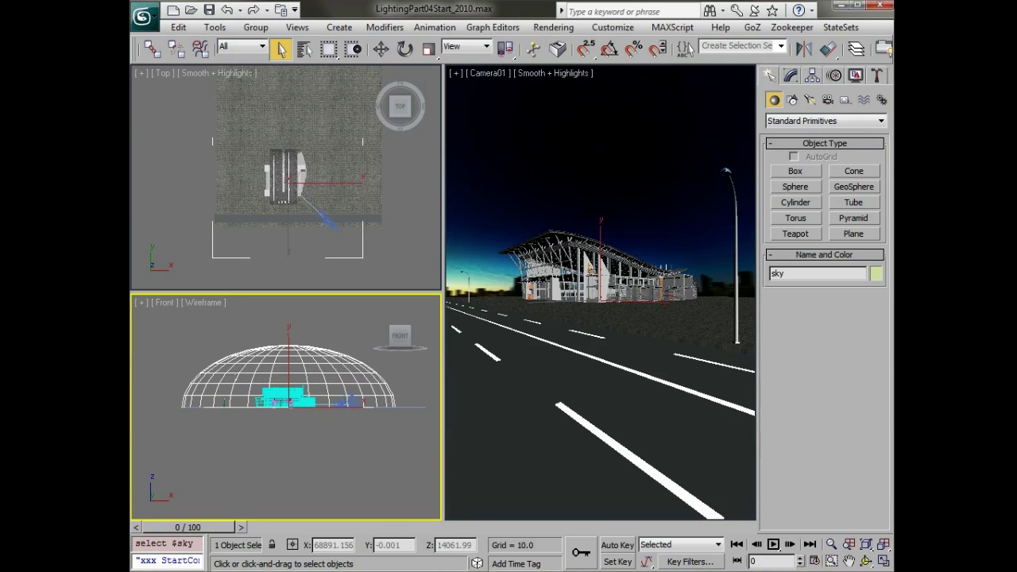
pyautogui.hotkey('alt', 'w')
pyautogui.hotkey('alt', 'w')
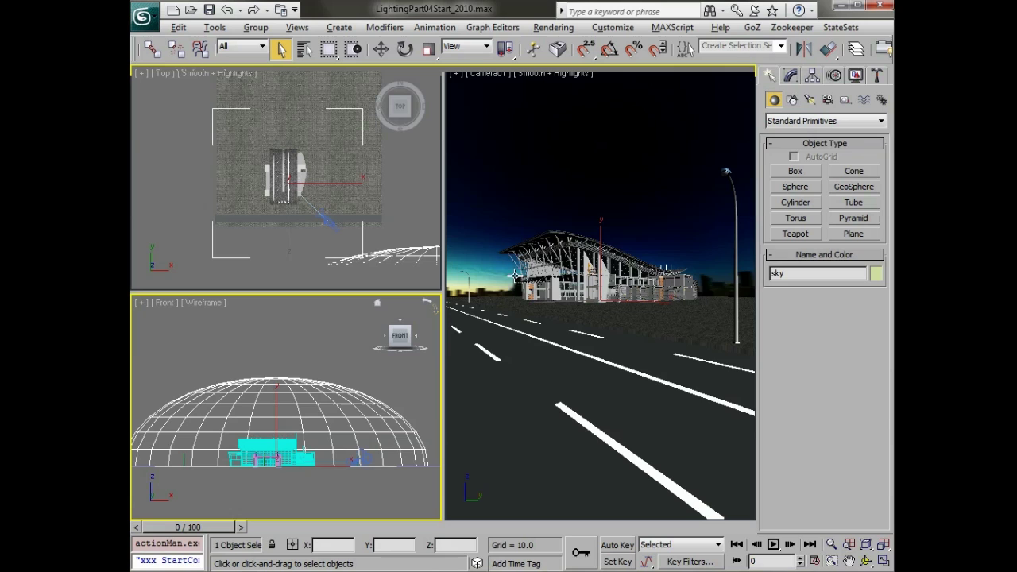
# Step: Check the sky dome's cylindrical UVW Mapping in the Modify panel, then render the Camera01 view
pyautogui.click(789, 75)
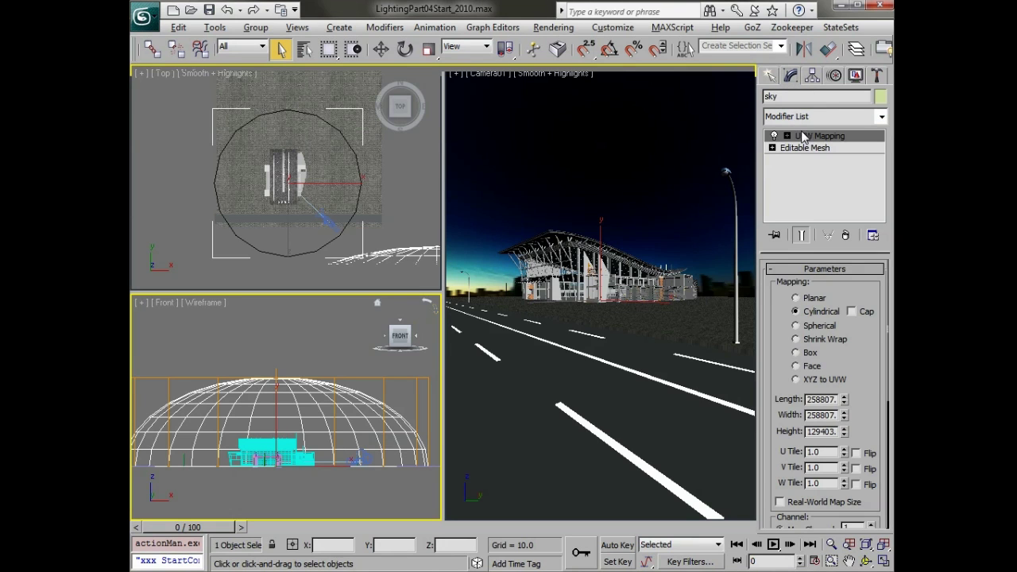
pyautogui.scroll(-2, 321, 345)
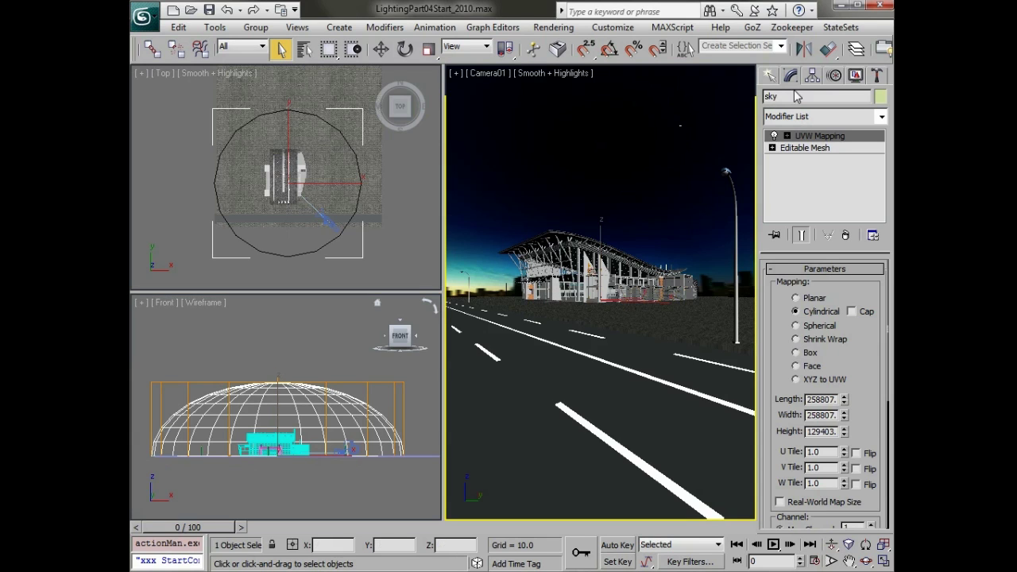
pyautogui.hotkey('shift', 'q')
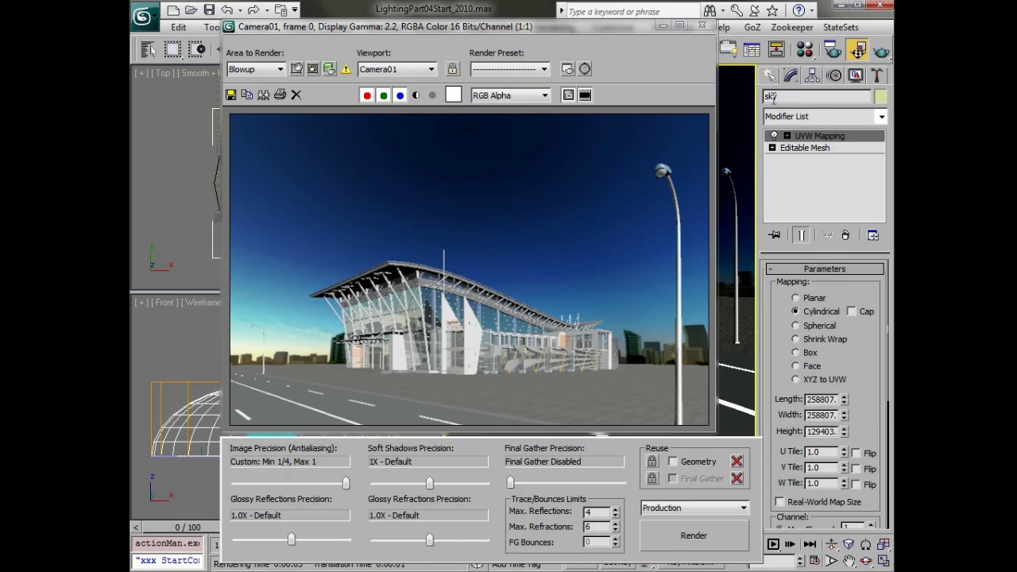
# Step: Enable Material Override on the Processing tab of the mental ray Render Setup
pyautogui.click(832, 50)
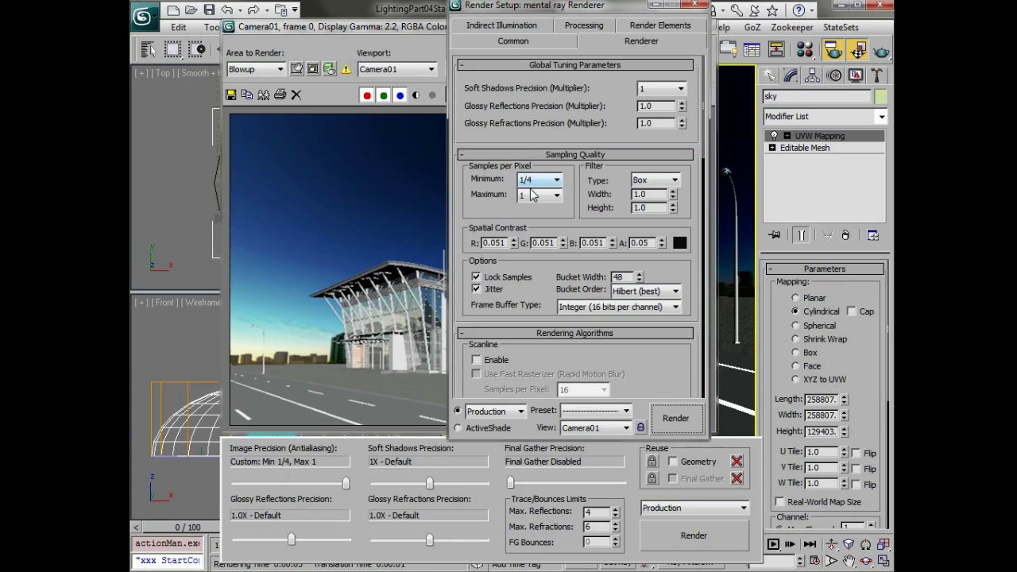
pyautogui.click(506, 25)
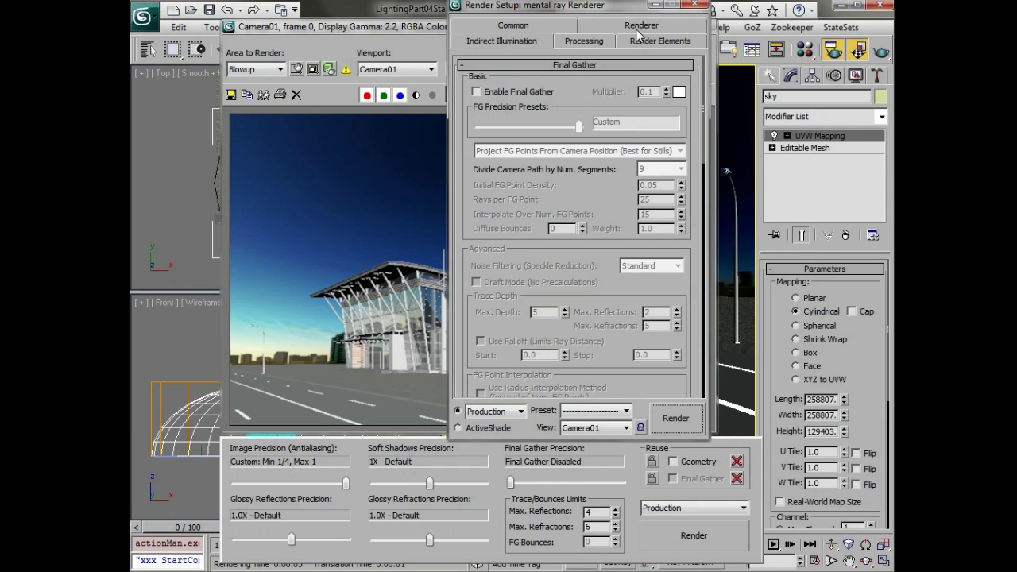
pyautogui.click(637, 30)
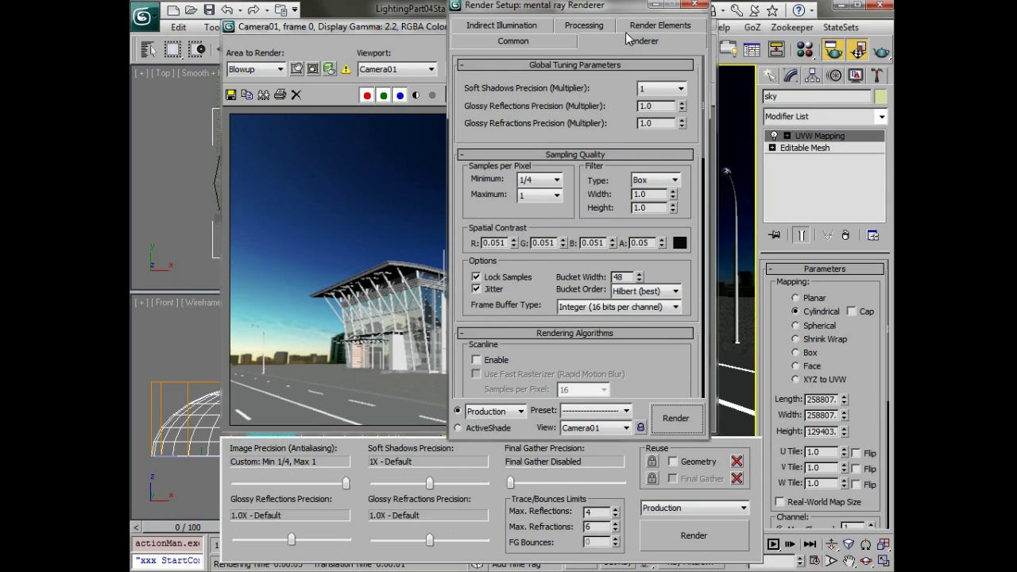
pyautogui.click(588, 26)
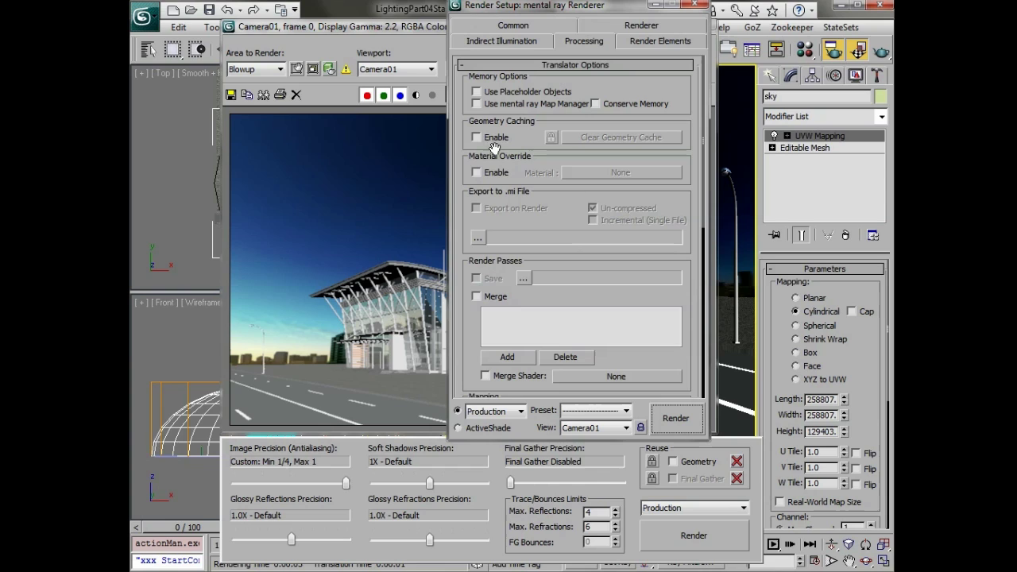
pyautogui.click(485, 170)
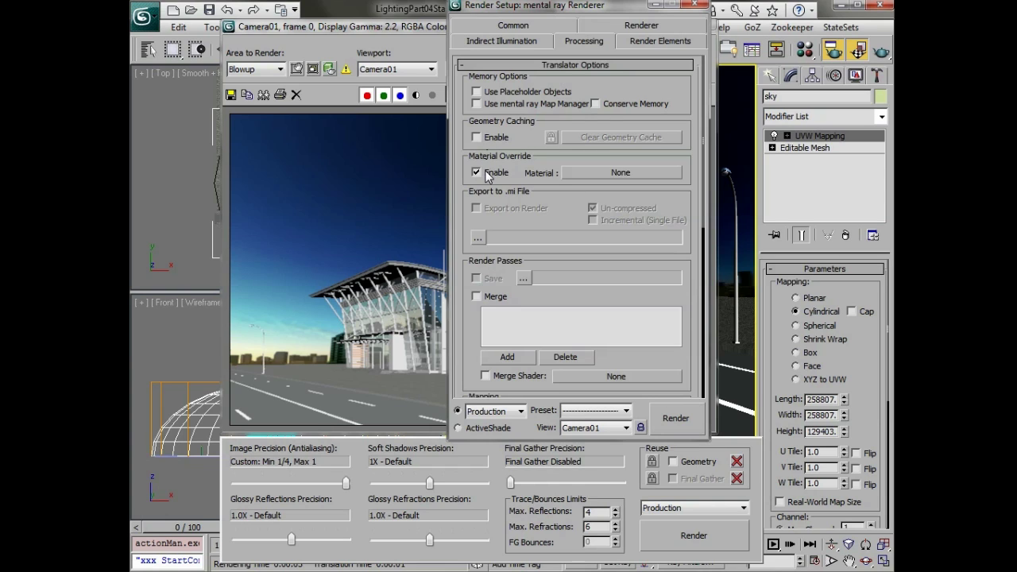
# Step: Assign the 11 - Default material as an instanced override and re-render Camera01
pyautogui.press('m')
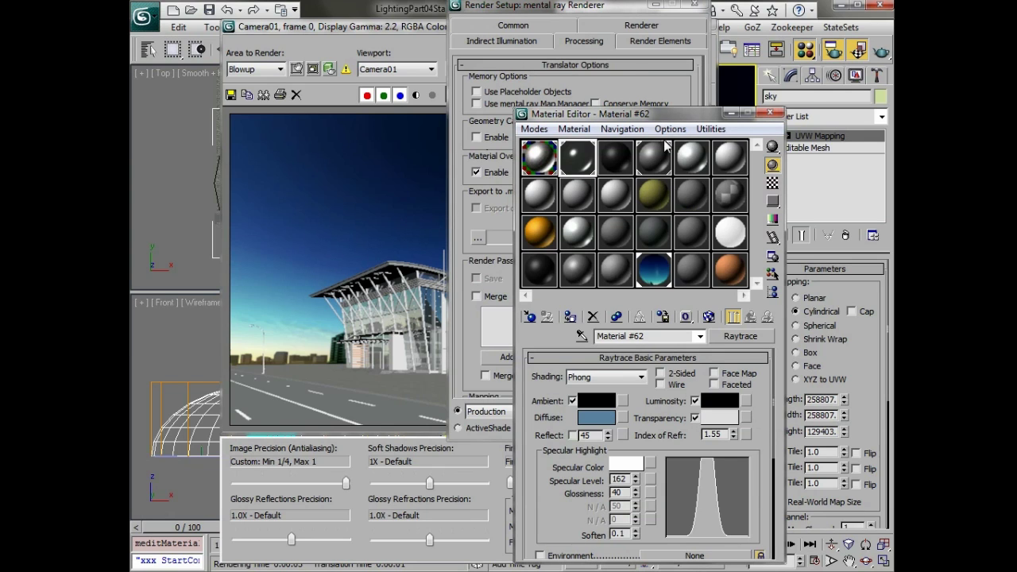
pyautogui.moveTo(651, 116); pyautogui.dragTo(743, 83)
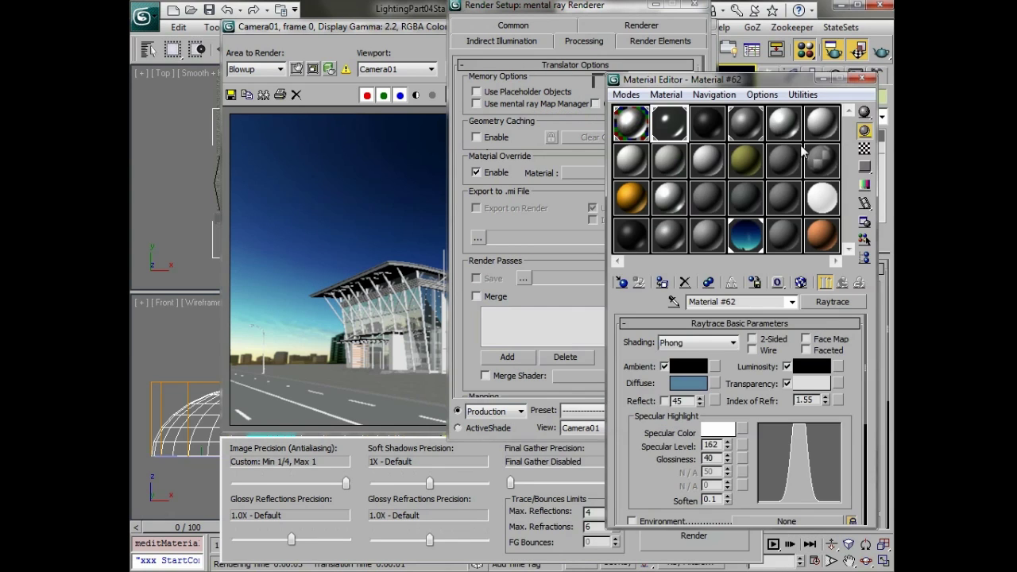
pyautogui.click(781, 162)
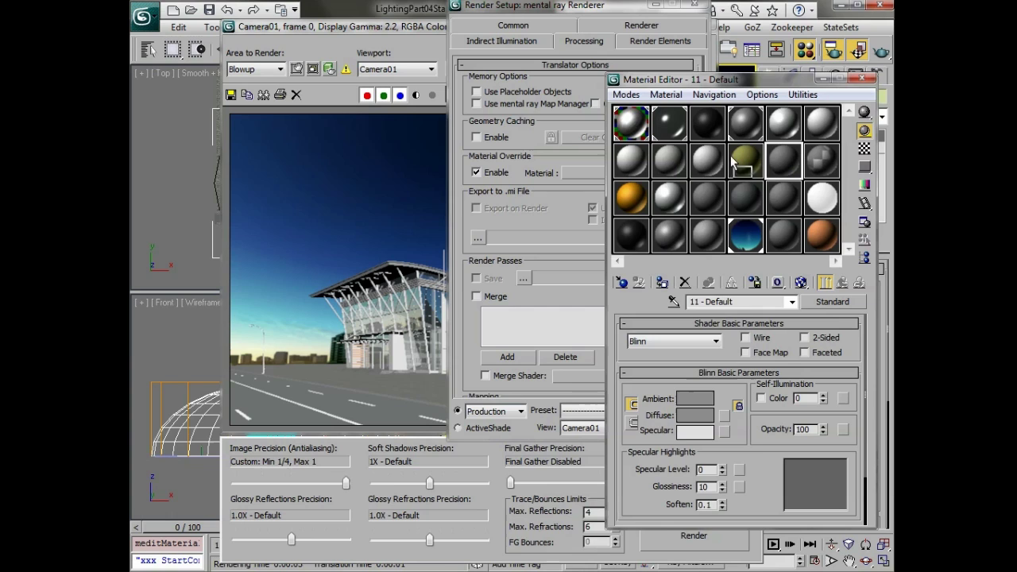
pyautogui.moveTo(633, 131); pyautogui.dragTo(581, 173)
pyautogui.click(545, 265)
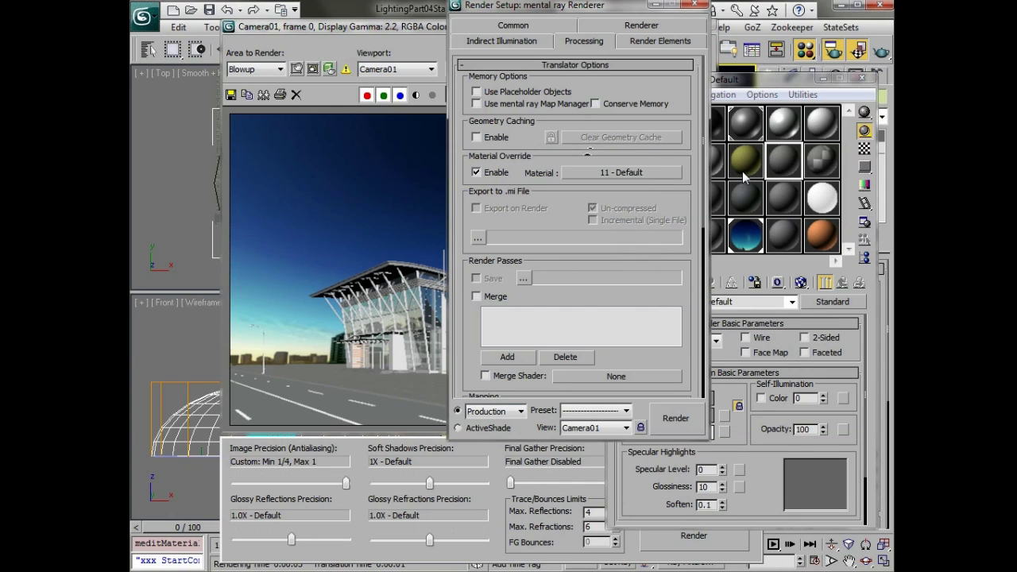
pyautogui.click(862, 78)
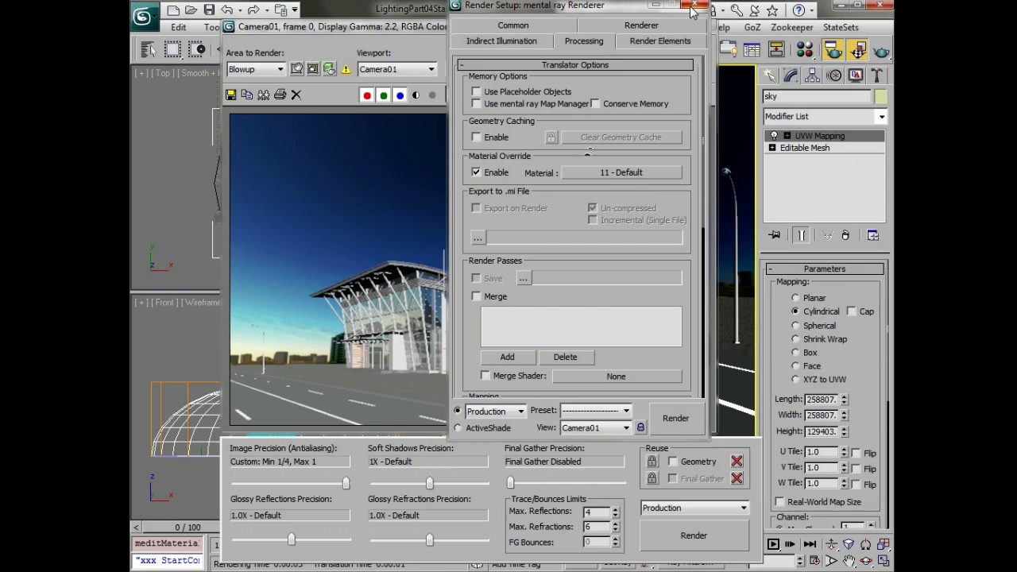
pyautogui.click(701, 5)
pyautogui.click(878, 52)
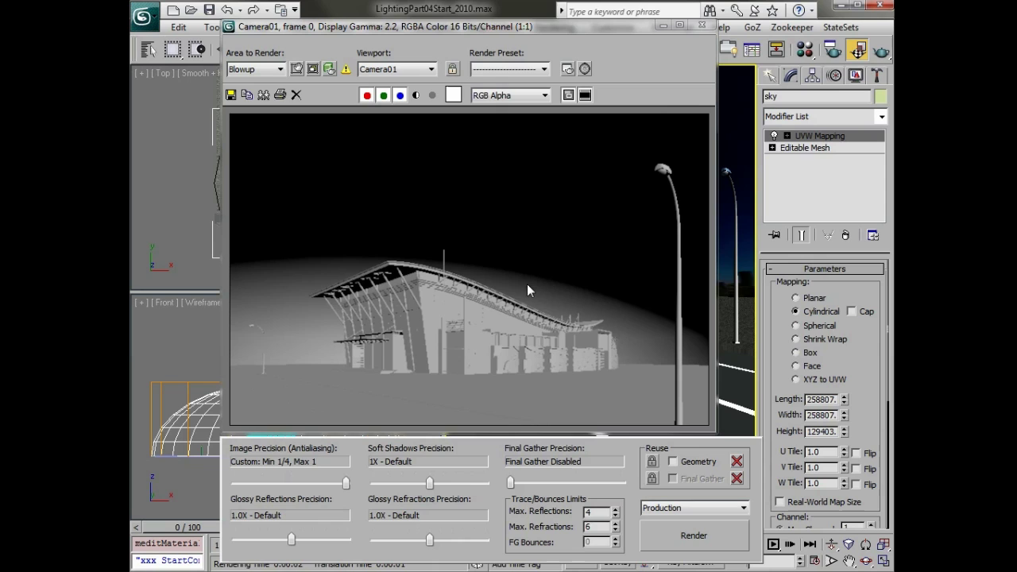
# Step: Close the grey render, make LightDome the current layer, and maximize the Top viewport
pyautogui.click(702, 28)
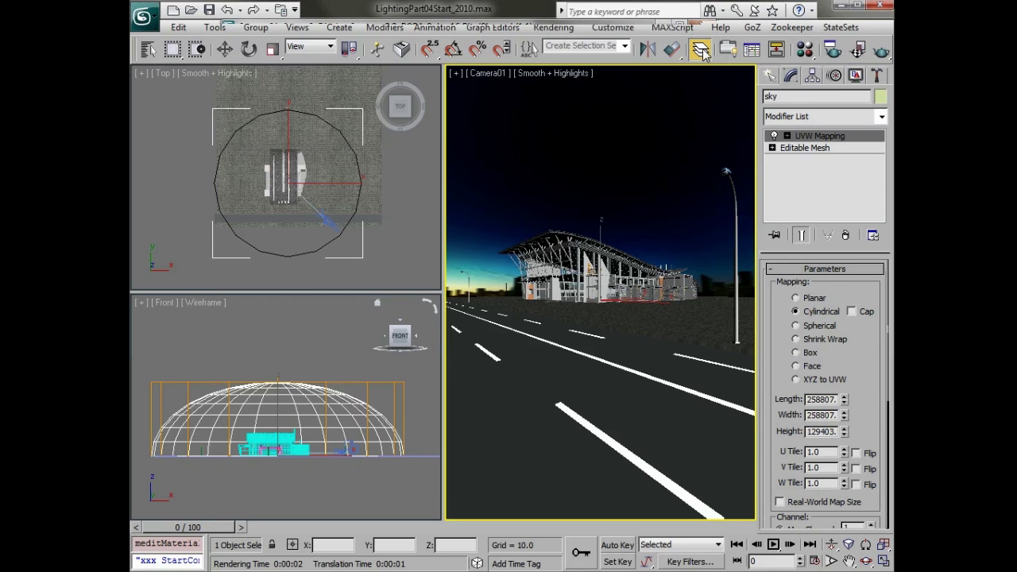
pyautogui.click(700, 49)
pyautogui.click(702, 146)
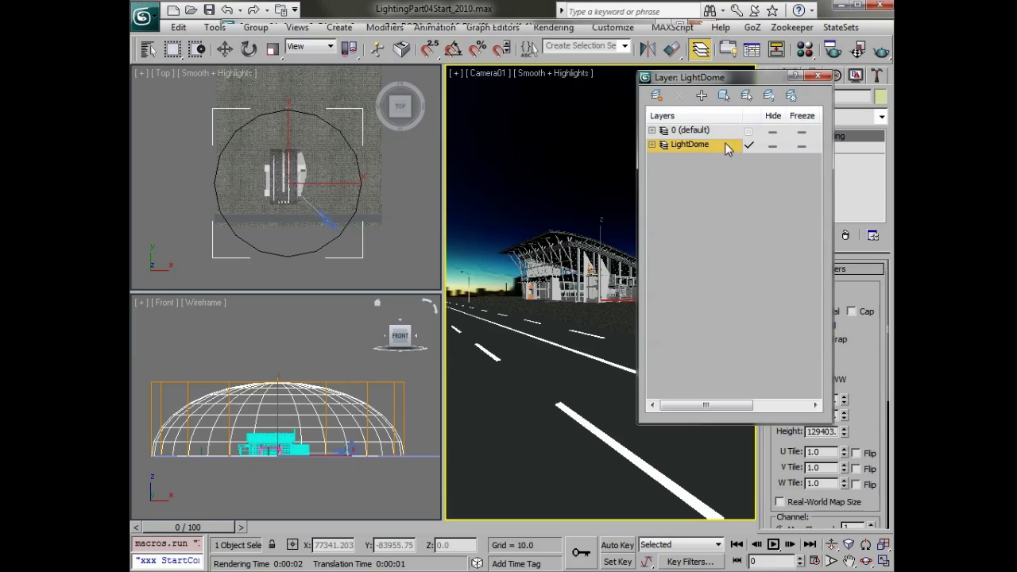
pyautogui.click(821, 75)
pyautogui.rightClick(413, 187)
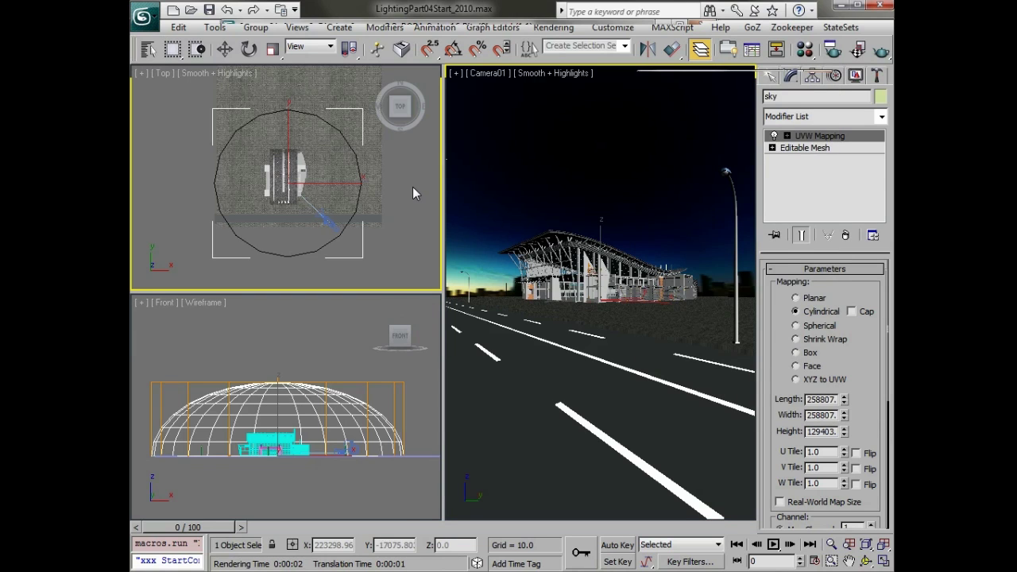
pyautogui.hotkey('alt', 'w')
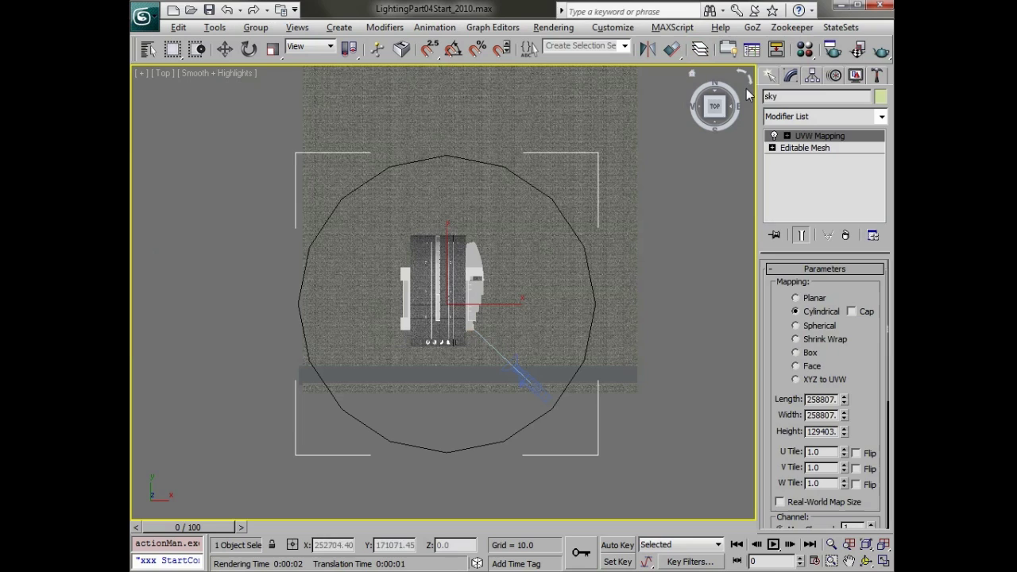
# Step: Create a Standard target spotlight south of the road, aimed at the station building
pyautogui.click(768, 77)
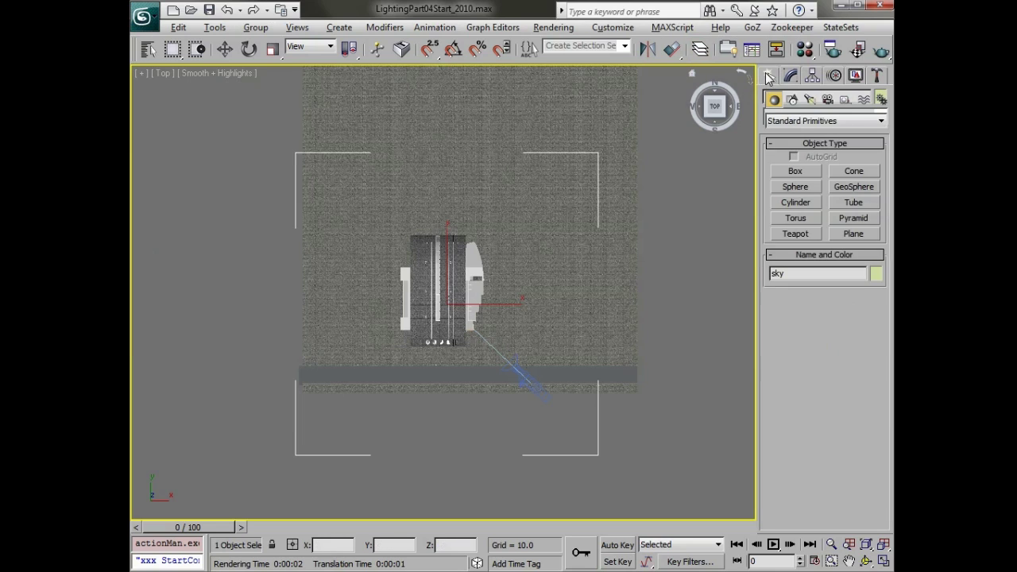
pyautogui.click(809, 100)
pyautogui.click(812, 122)
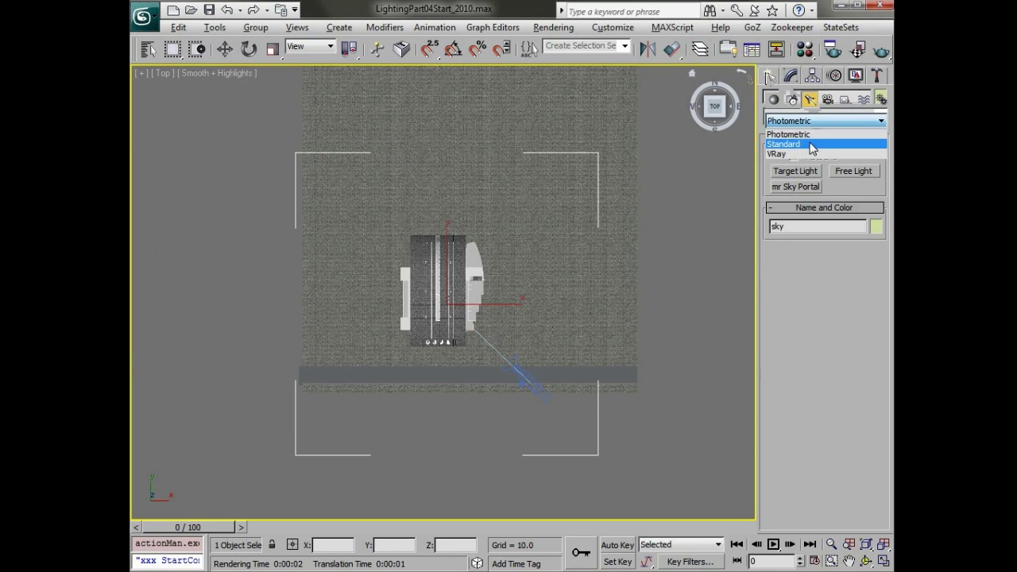
pyautogui.click(811, 143)
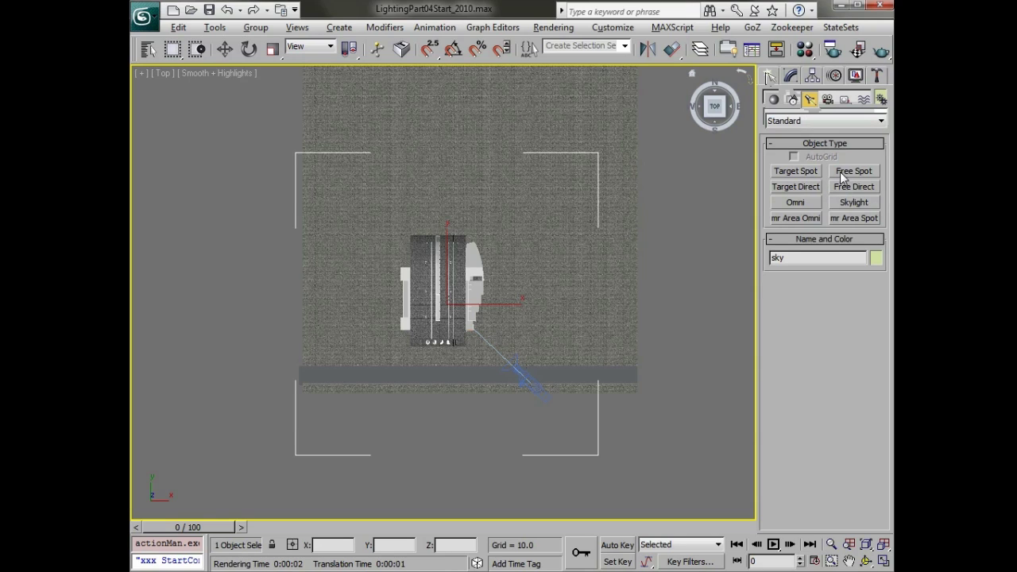
pyautogui.click(795, 171)
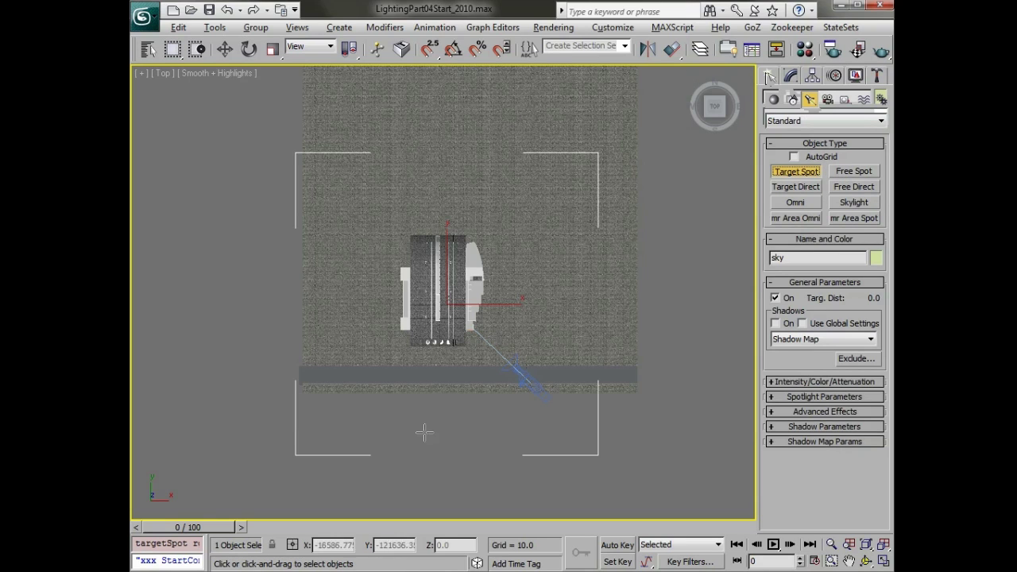
pyautogui.moveTo(442, 449); pyautogui.dragTo(441, 277)
pyautogui.press('w')
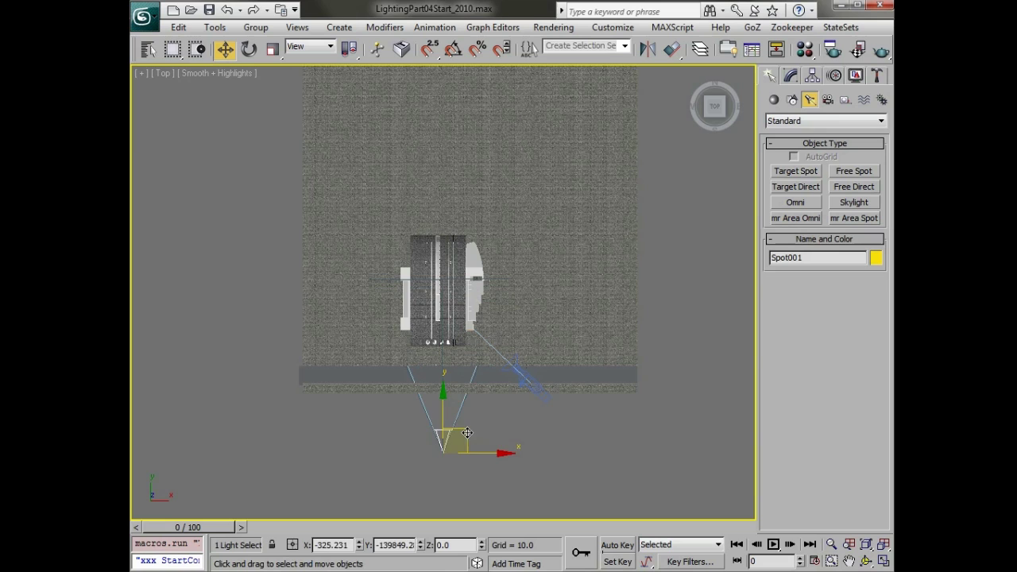
pyautogui.moveTo(449, 433)
pyautogui.mouseDown()
pyautogui.moveTo(459, 448)
pyautogui.moveTo(459, 371)
pyautogui.moveTo(455, 415)
pyautogui.moveTo(435, 420)
pyautogui.mouseUp()
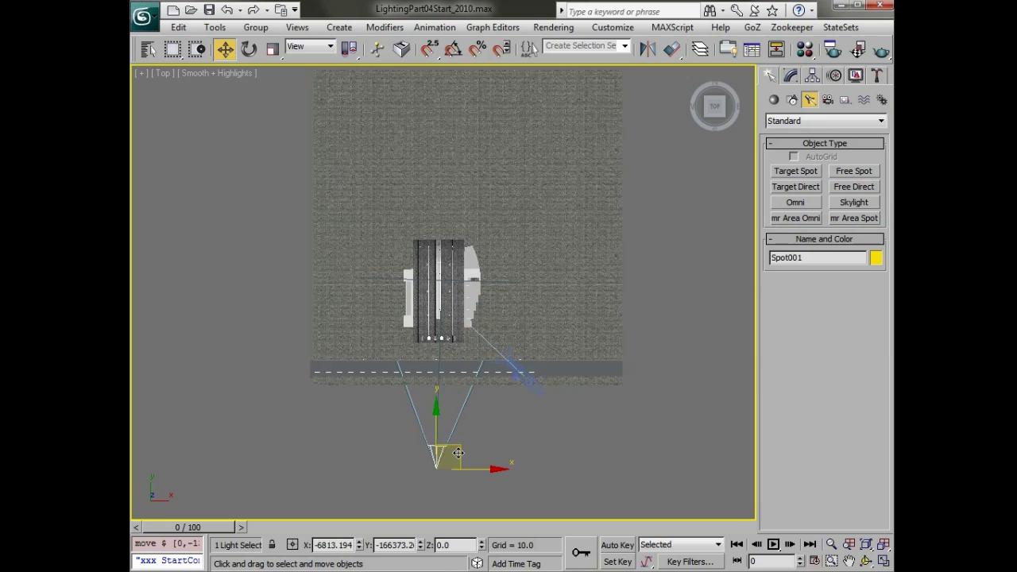
pyautogui.moveTo(459, 453); pyautogui.dragTo(461, 453)
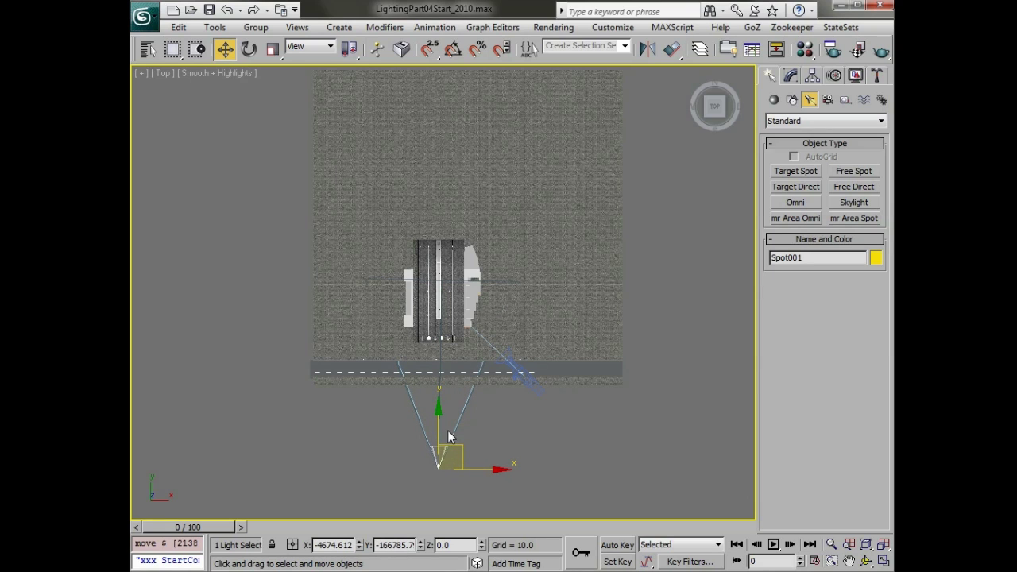
# Step: Switch to Use Transform Coordinate Center and rotate the spotlight around the scene centre
pyautogui.click(313, 49)
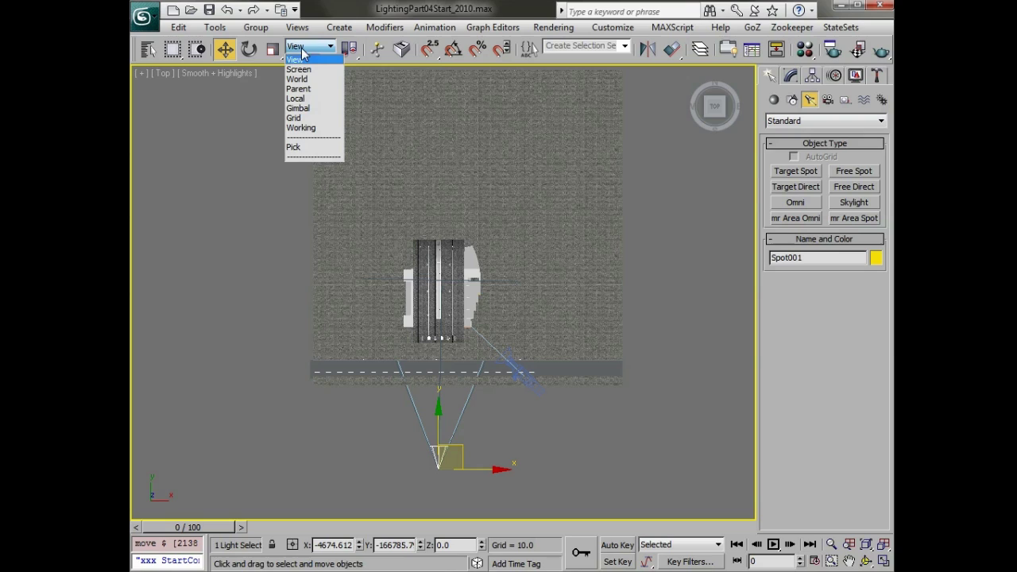
pyautogui.click(307, 49)
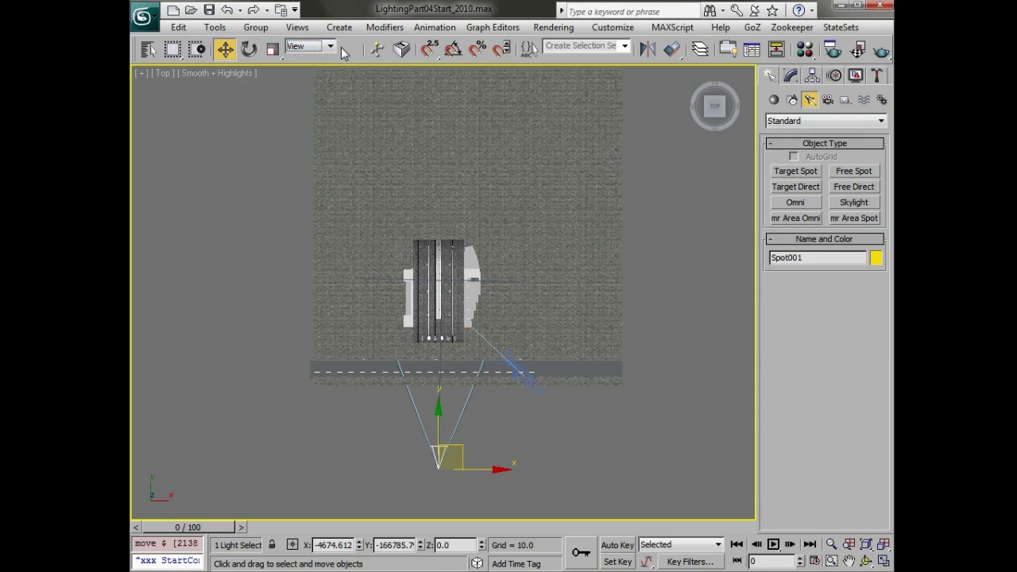
pyautogui.moveTo(348, 49); pyautogui.dragTo(348, 115)
pyautogui.click(256, 50)
pyautogui.moveTo(520, 215); pyautogui.dragTo(592, 257, button='middle')
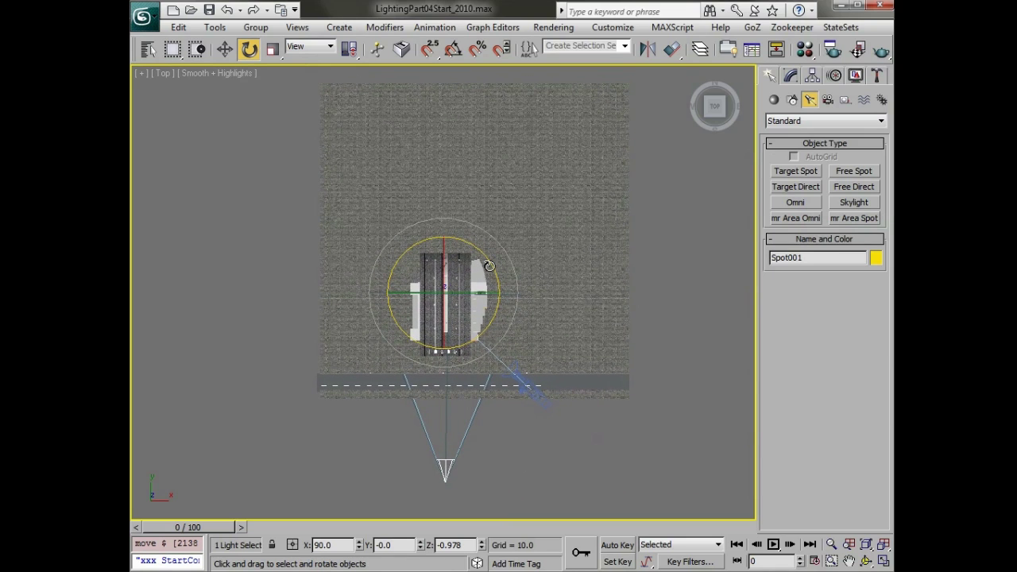
# Step: With Angle Snap on, Shift-rotate eight instanced spotlight copies around the station, then restore four viewports
pyautogui.press('a')
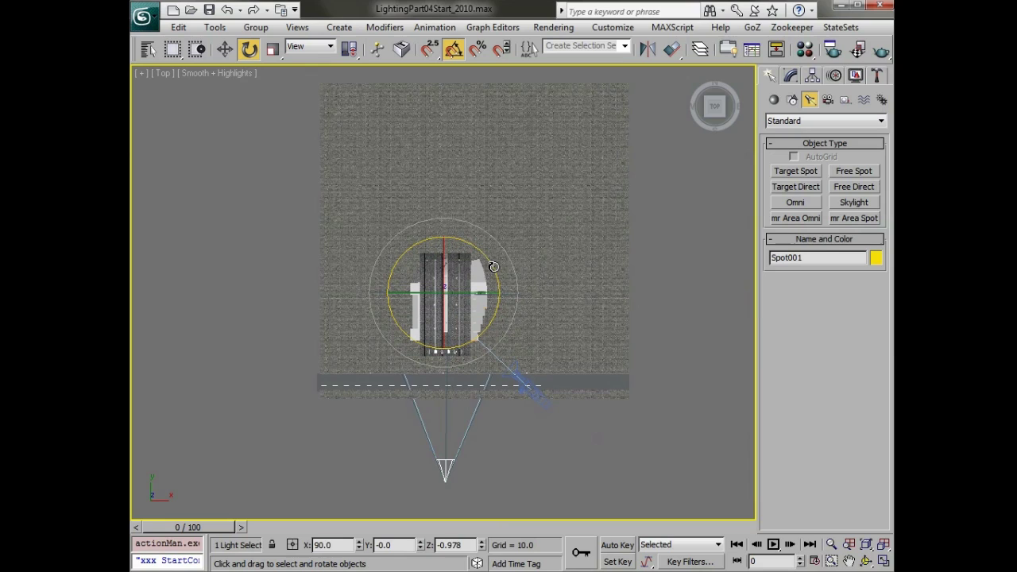
pyautogui.keyDown('shift'); pyautogui.moveTo(493, 266); pyautogui.dragTo(489, 235); pyautogui.keyUp('shift')
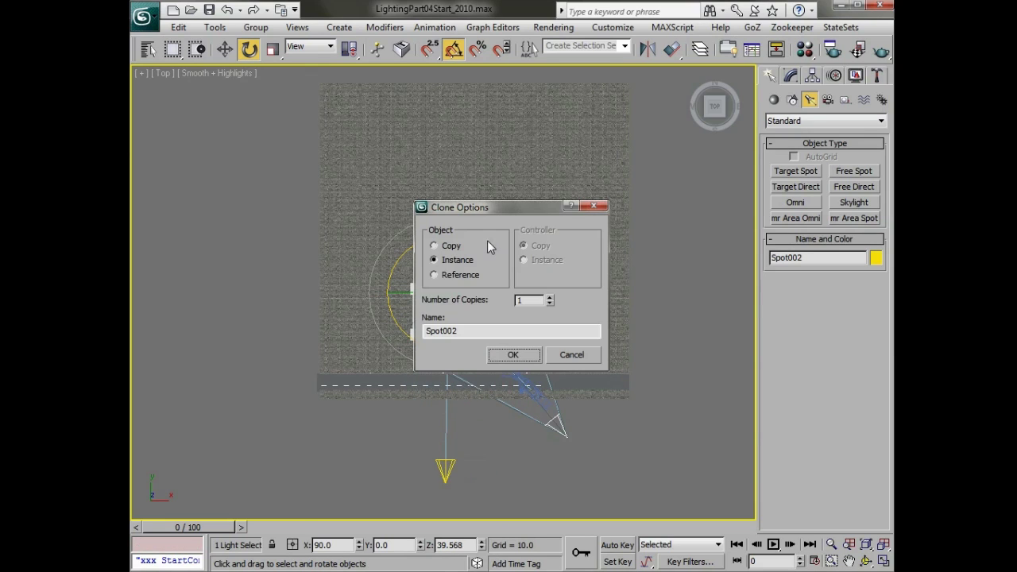
pyautogui.click(549, 297)
pyautogui.click(549, 297)
pyautogui.click(514, 356)
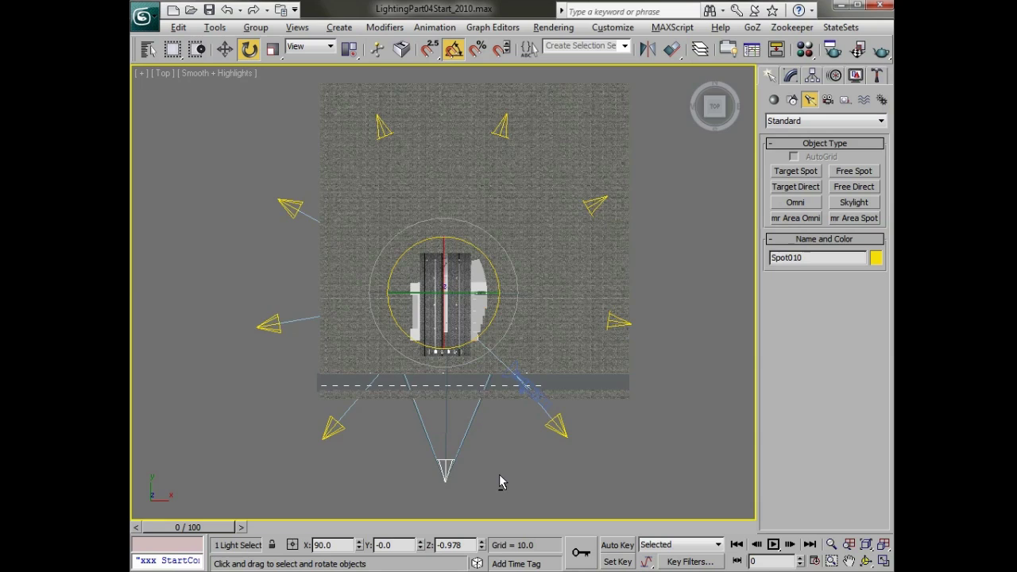
pyautogui.hotkey('alt', 'w')
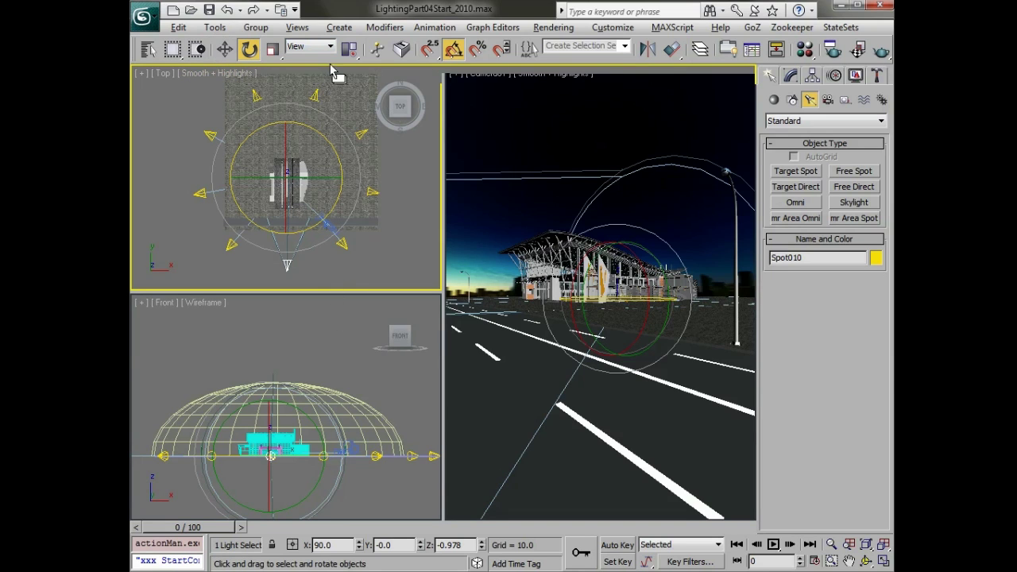
# Step: Set the selection filter to Lights and select every ring spotlight except one
pyautogui.moveTo(308, 60); pyautogui.dragTo(409, 60)
pyautogui.click(262, 47)
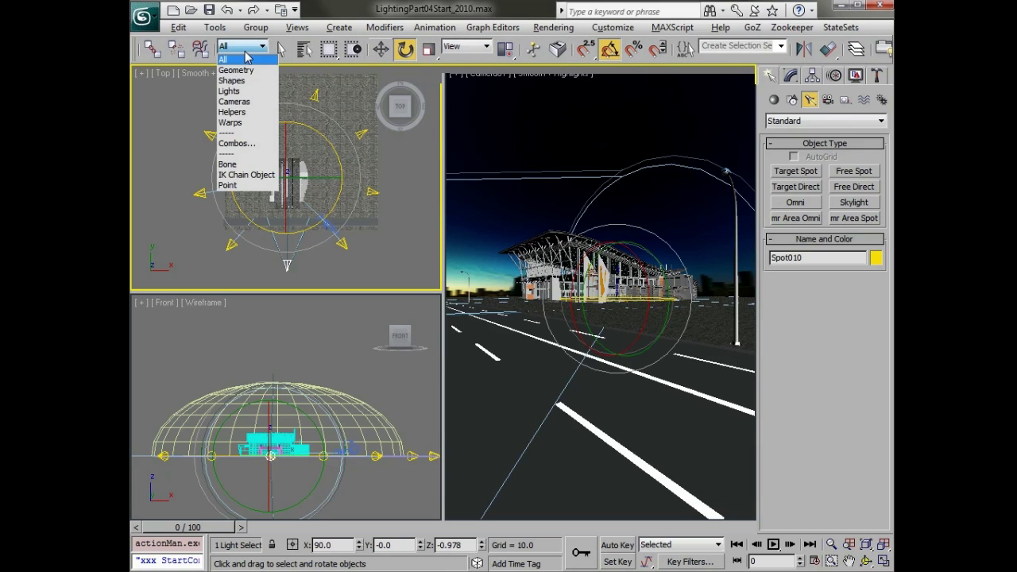
pyautogui.click(247, 93)
pyautogui.moveTo(168, 86); pyautogui.dragTo(389, 280)
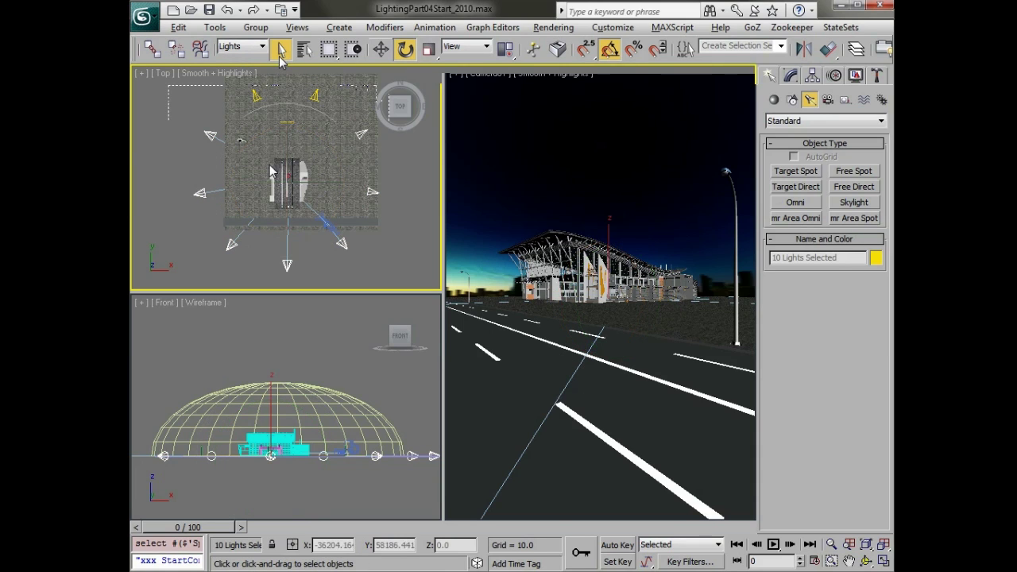
pyautogui.keyDown('alt'); pyautogui.click(316, 181); pyautogui.keyUp('alt')
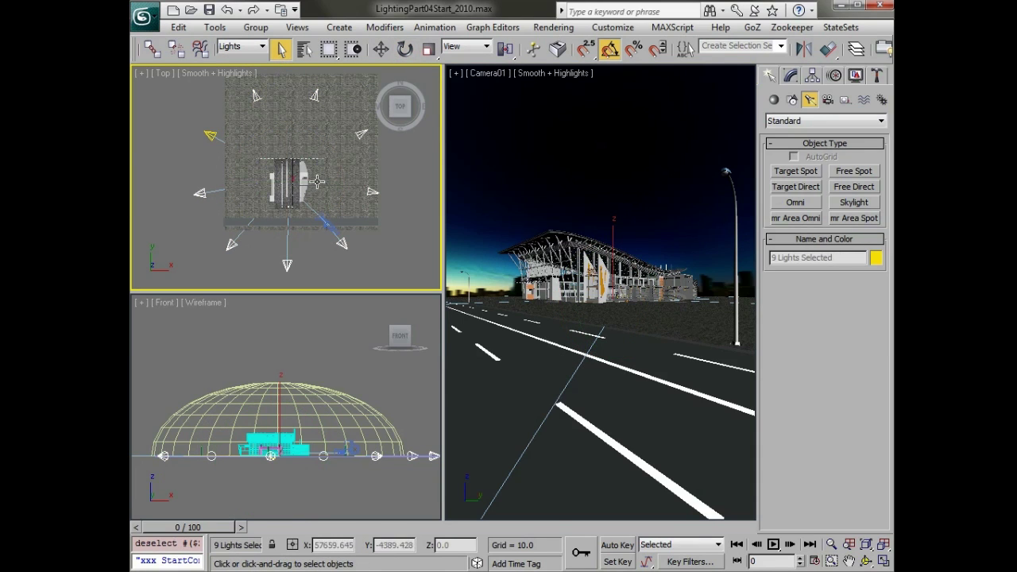
# Step: Raise the nine selected spotlights in the Front view, then select Spot010
pyautogui.rightClick(288, 395)
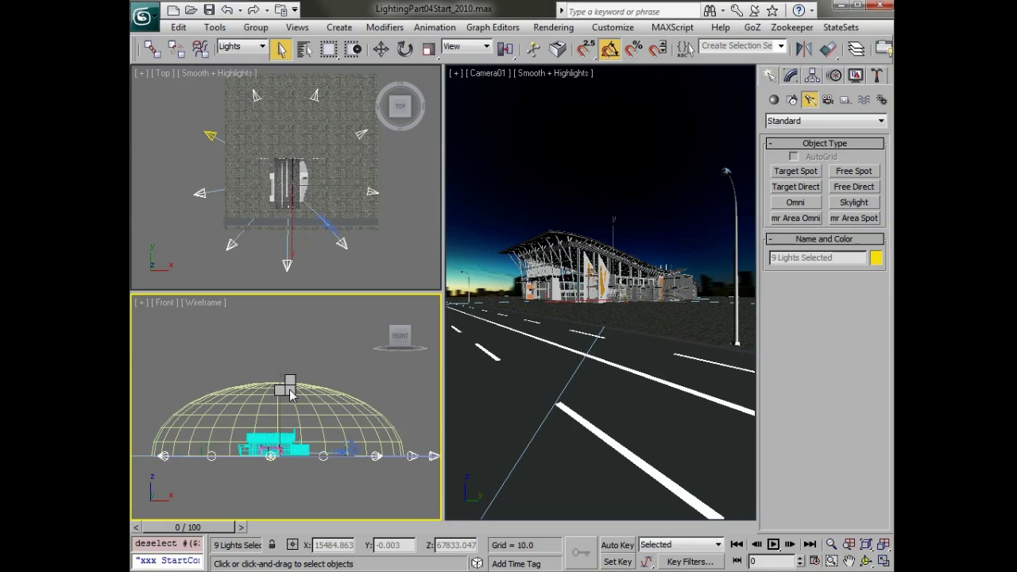
pyautogui.press('w')
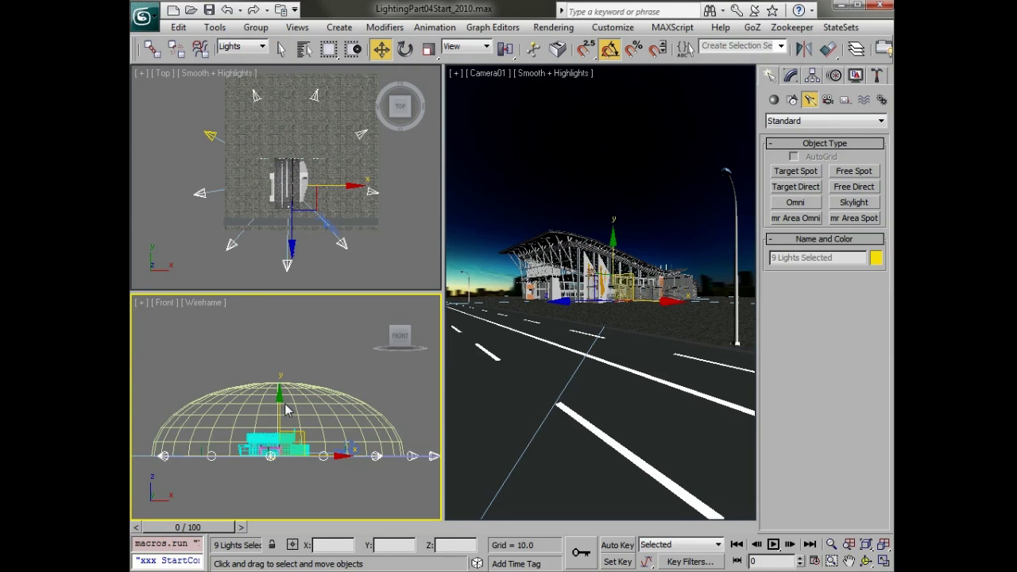
pyautogui.moveTo(280, 403); pyautogui.dragTo(279, 393)
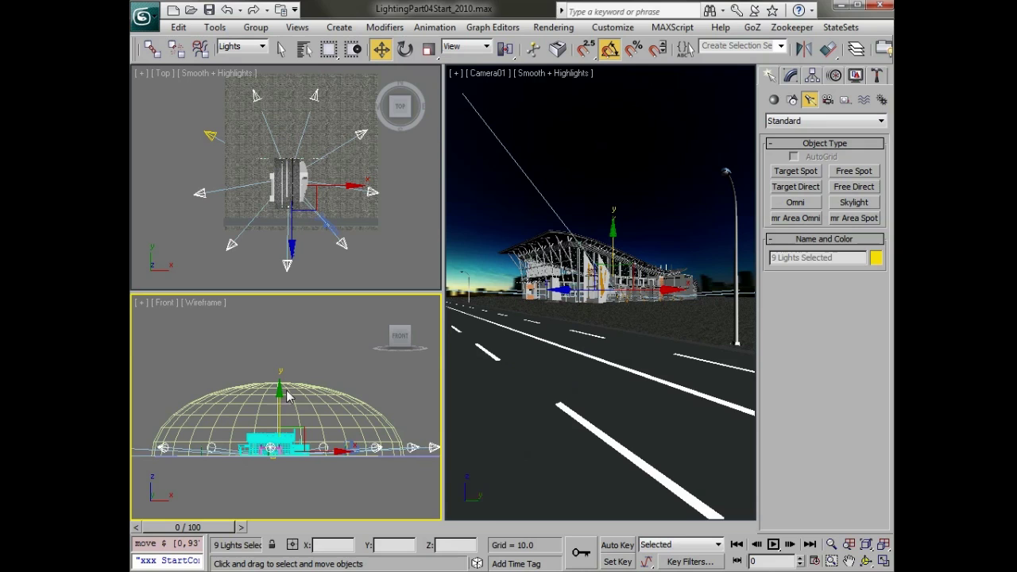
pyautogui.click(289, 265)
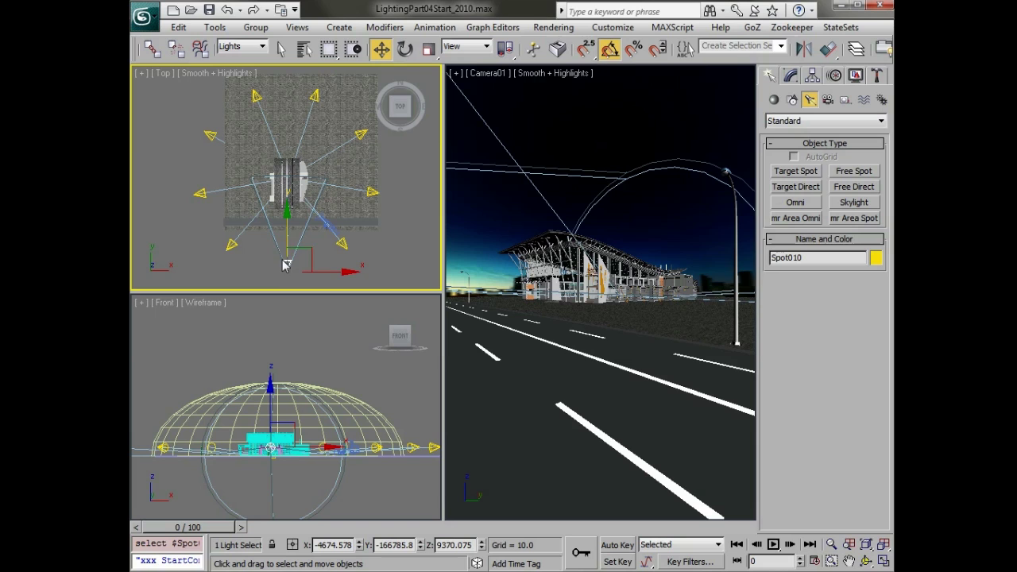
# Step: Open Spot010 in the Modify panel and review its intensity multiplier, undoing a trial change
pyautogui.click(791, 75)
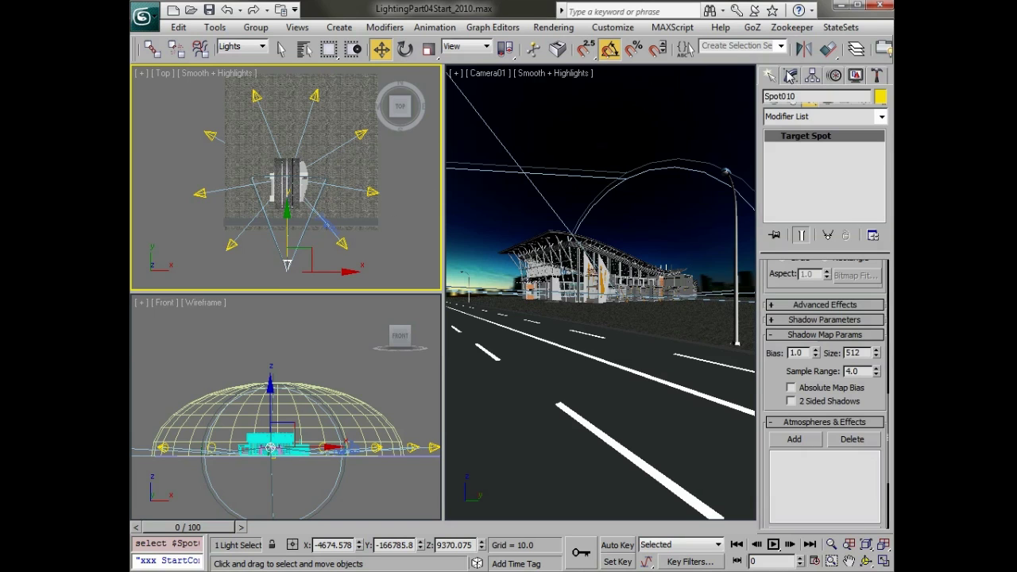
pyautogui.moveTo(813, 289); pyautogui.dragTo(816, 523)
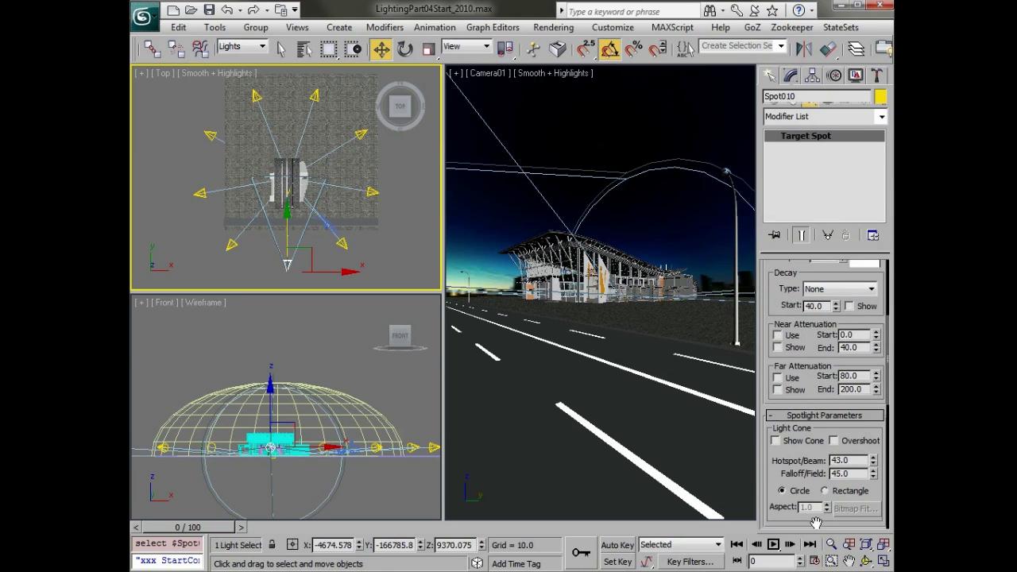
pyautogui.moveTo(768, 296); pyautogui.dragTo(791, 421)
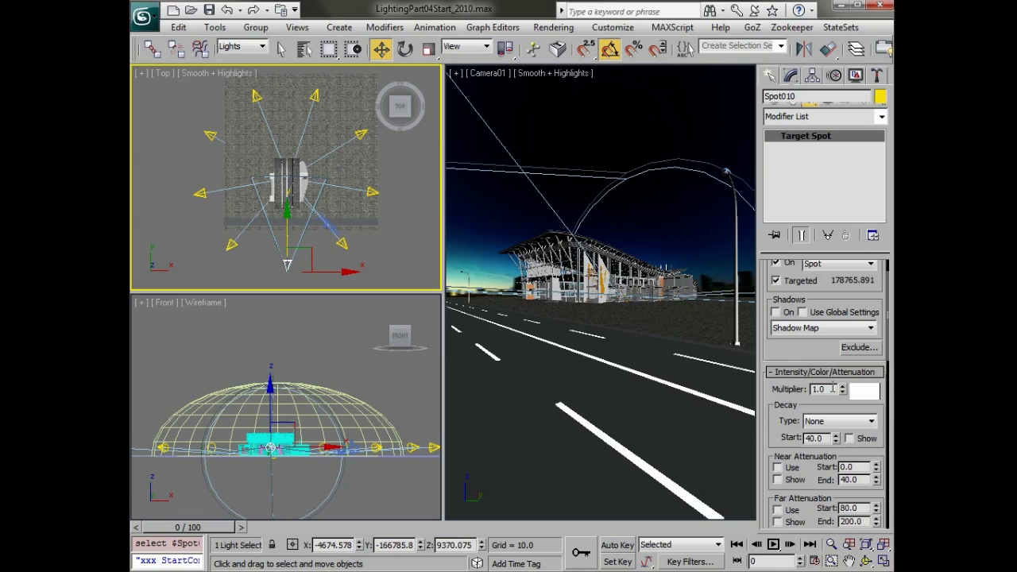
pyautogui.moveTo(842, 389)
pyautogui.mouseDown()
pyautogui.moveTo(841, 405)
pyautogui.moveTo(841, 387)
pyautogui.mouseUp()
pyautogui.hotkey('ctrl', 'z')
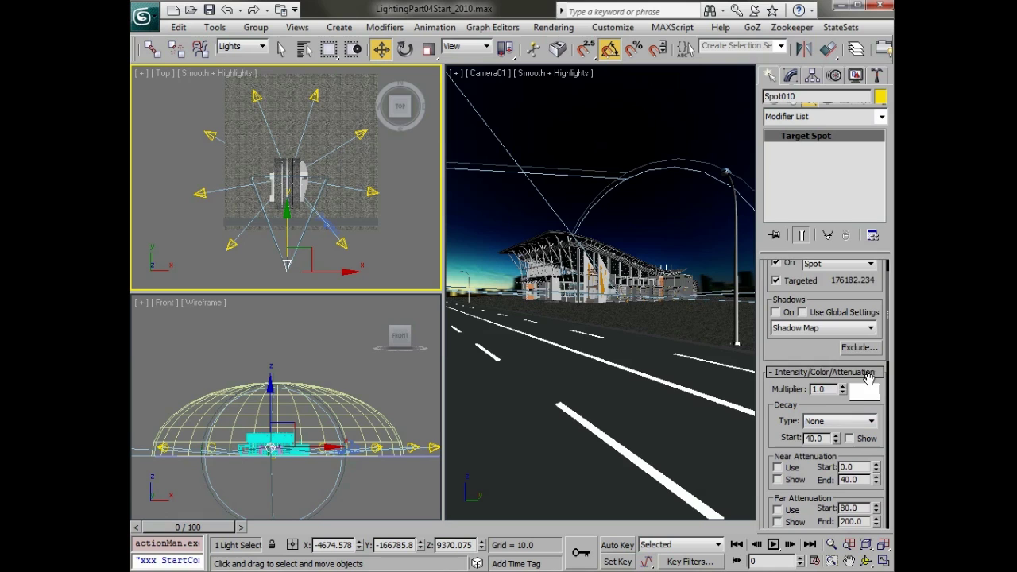
# Step: Test-render the Camera01 view and close the washed-out result
pyautogui.rightClick(738, 397)
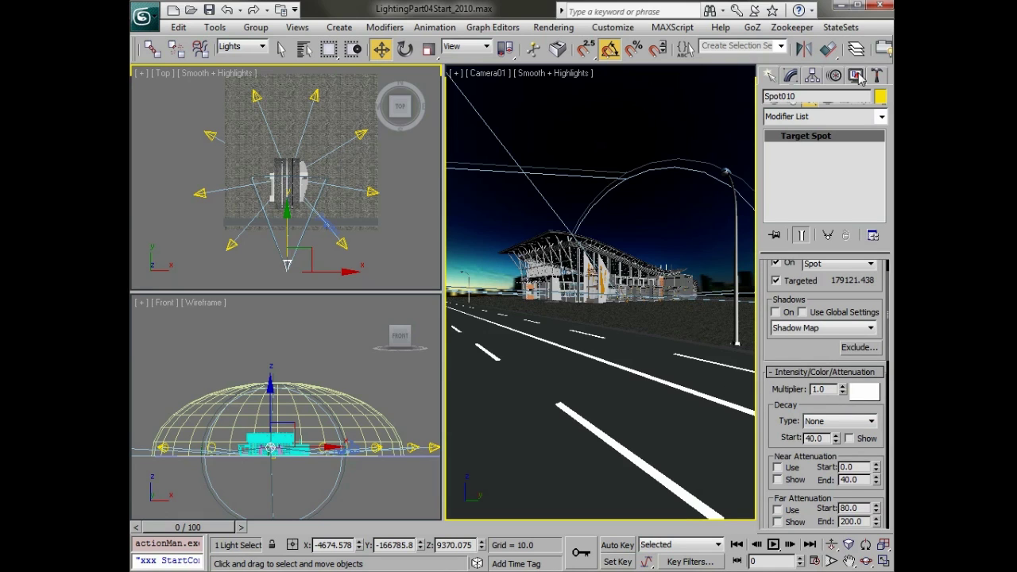
pyautogui.scroll(-3, 842, 49)
pyautogui.click(881, 49)
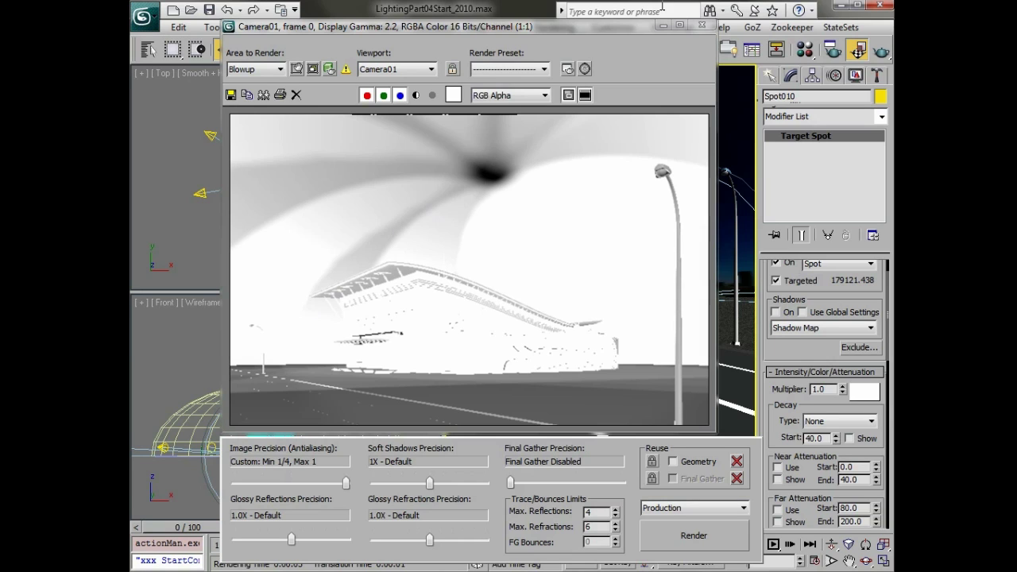
pyautogui.click(702, 24)
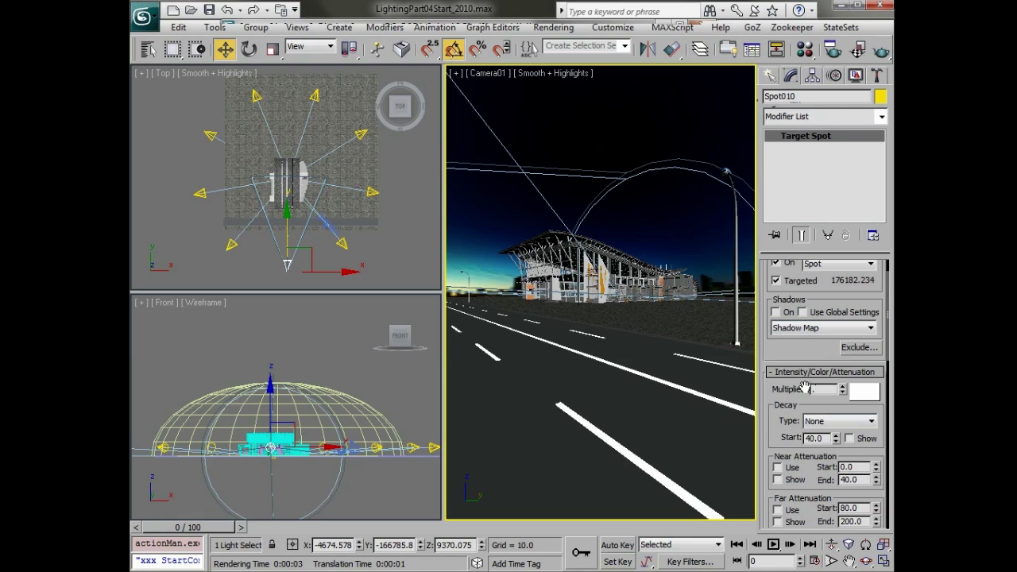
# Step: Set the spotlight multiplier to 0.2, hotspot 5 and falloff 160, then render Camera01
pyautogui.press('Return')
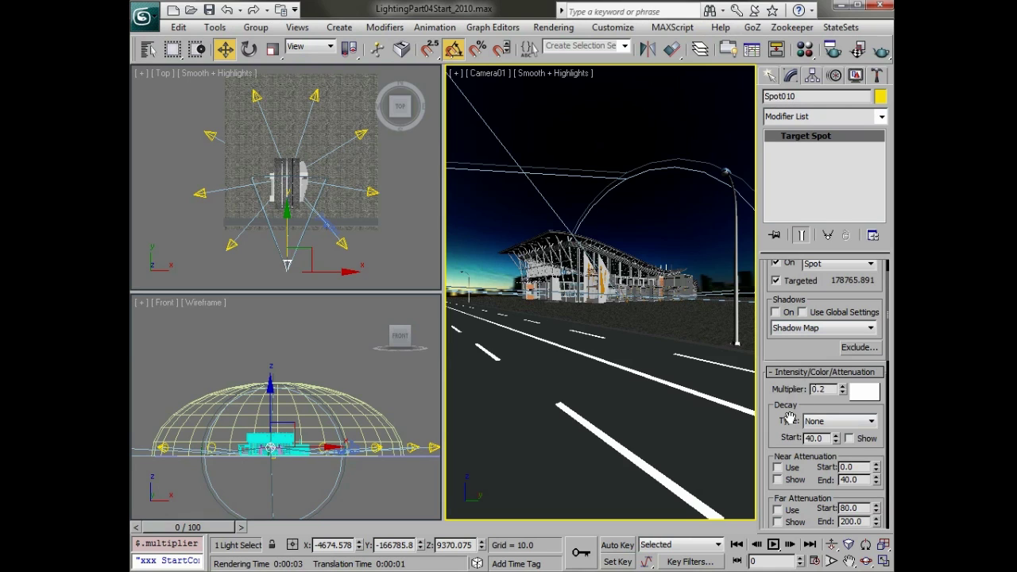
pyautogui.moveTo(787, 420); pyautogui.dragTo(800, 290)
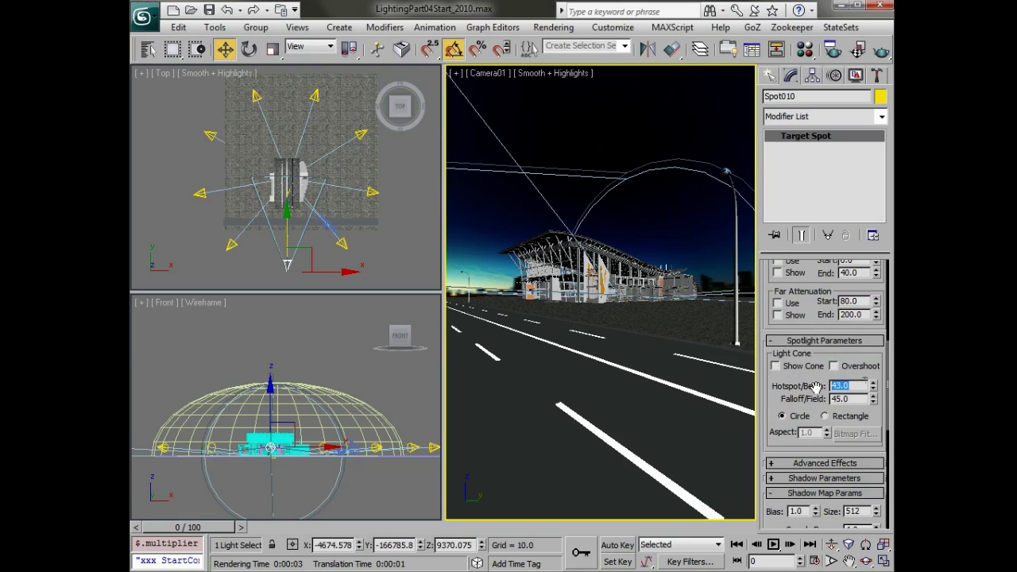
pyautogui.write('5')
pyautogui.press('Tab')
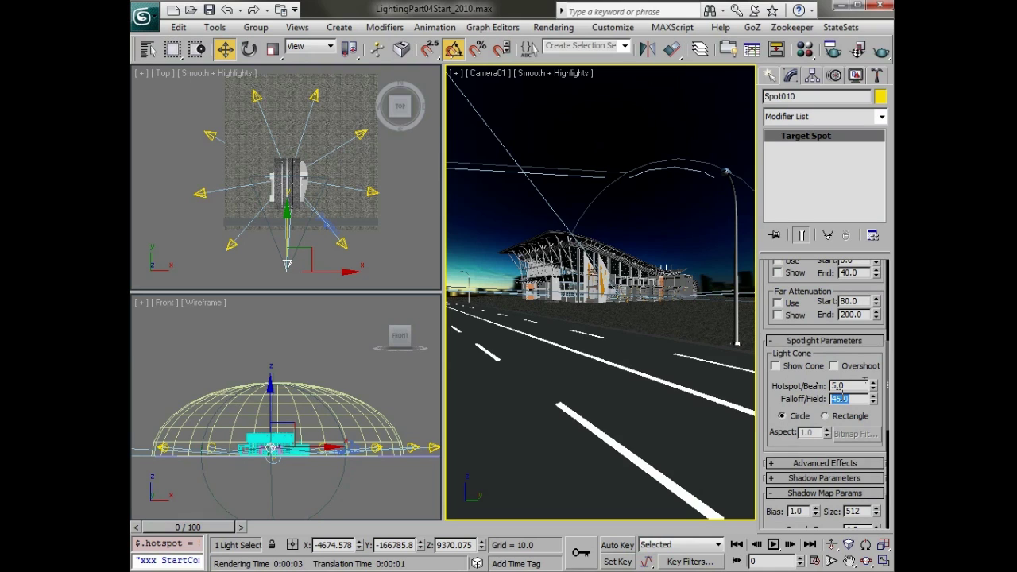
pyautogui.write('160')
pyautogui.press('Return')
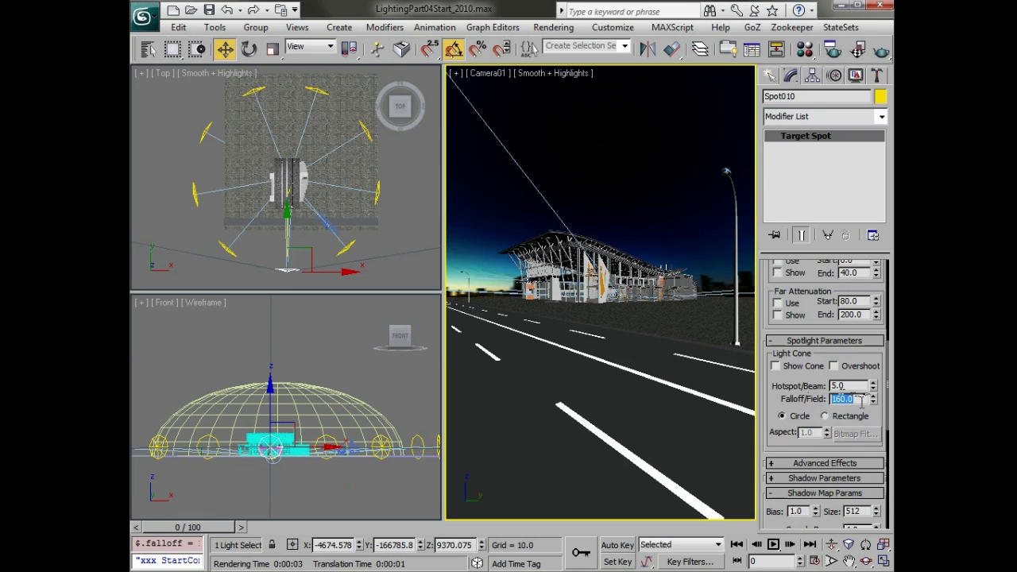
pyautogui.click(881, 50)
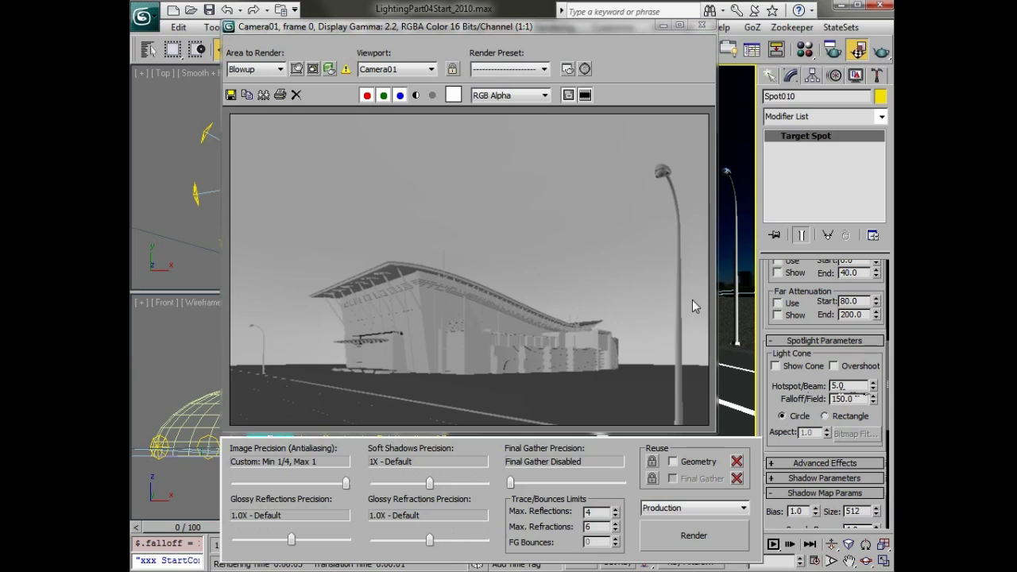
# Step: Turn on shadows for the dome spotlights, re-render, and close the frame window
pyautogui.scroll(5, 761, 278)
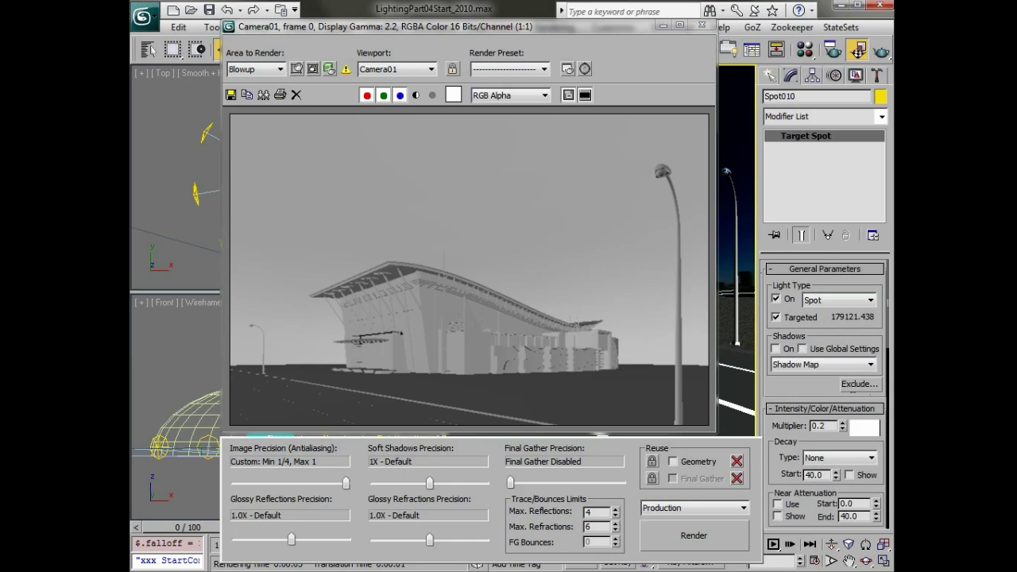
pyautogui.click(776, 349)
pyautogui.click(880, 50)
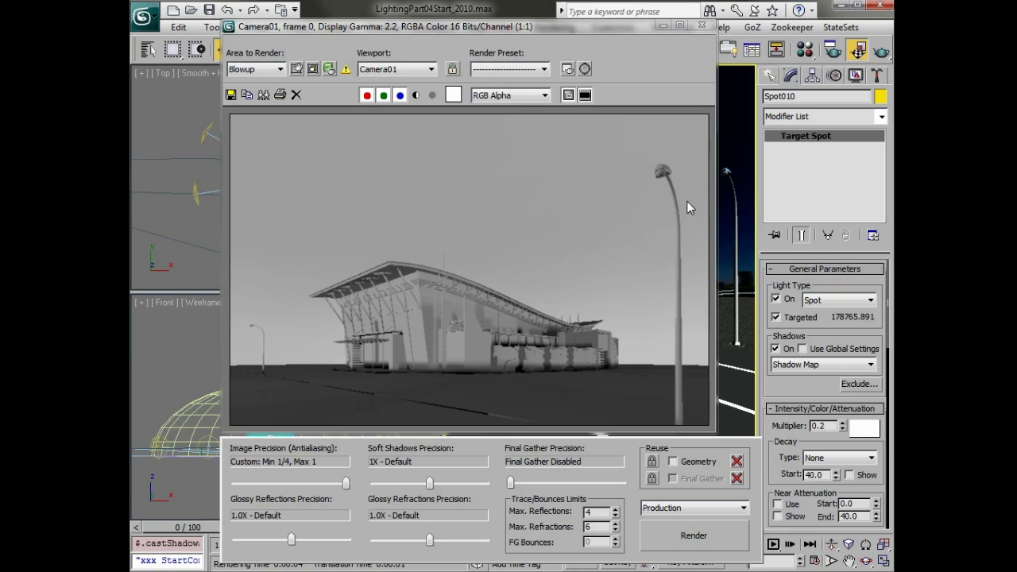
pyautogui.click(702, 27)
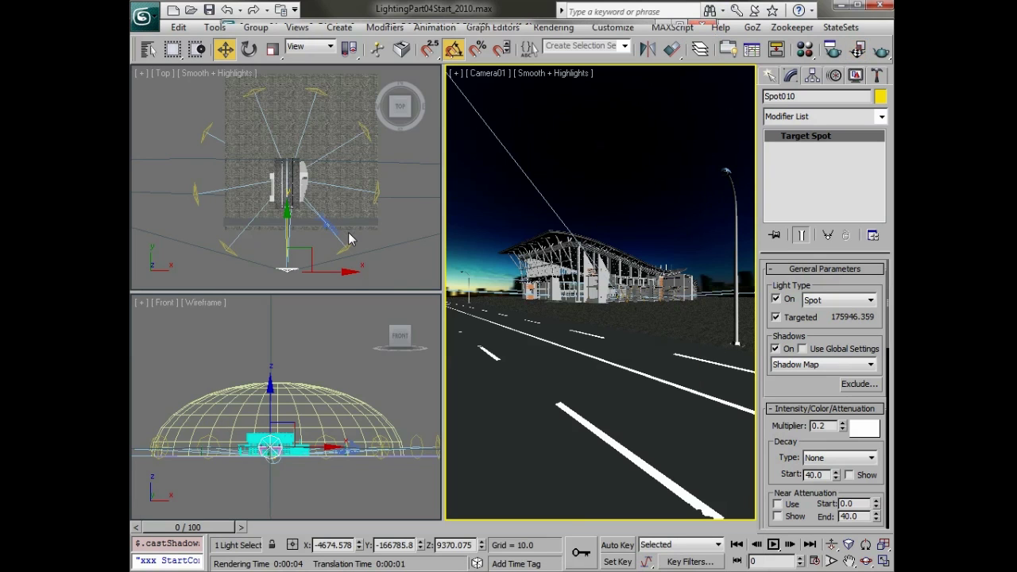
# Step: Select only the ten ring spotlights, undoing an accidental target move, and activate the Front view
pyautogui.moveTo(352, 252); pyautogui.dragTo(349, 247)
pyautogui.hotkey('ctrl', 'z')
pyautogui.moveTo(395, 264); pyautogui.dragTo(172, 91)
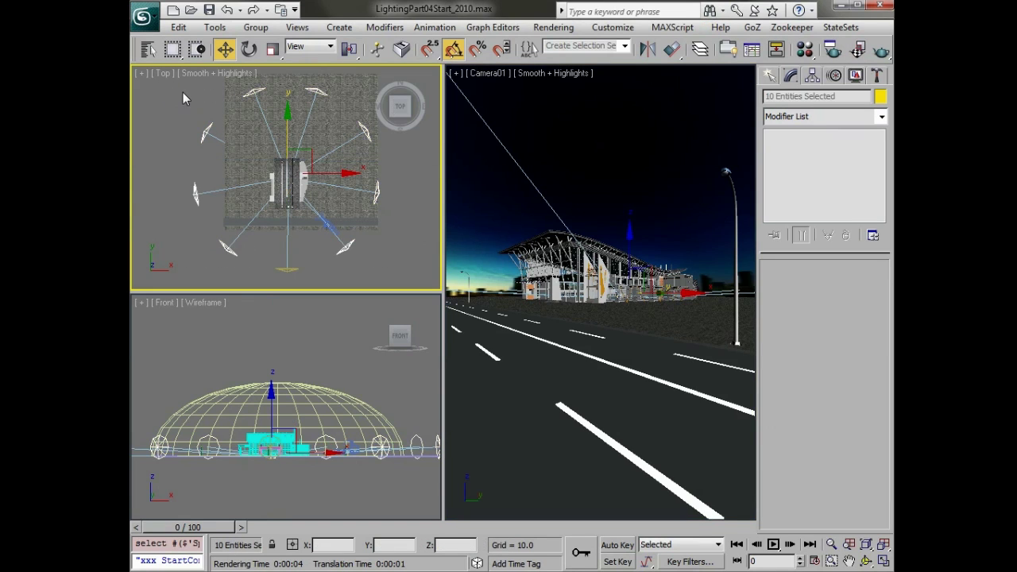
pyautogui.moveTo(410, 262); pyautogui.dragTo(224, 145)
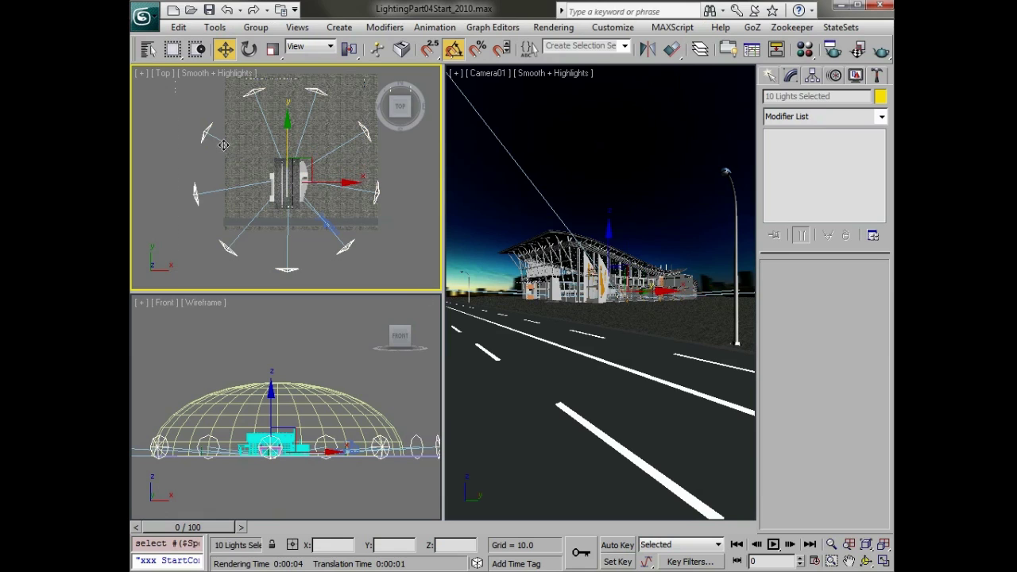
pyautogui.keyDown('alt'); pyautogui.click(319, 213); pyautogui.keyUp('alt')
pyautogui.rightClick(291, 335)
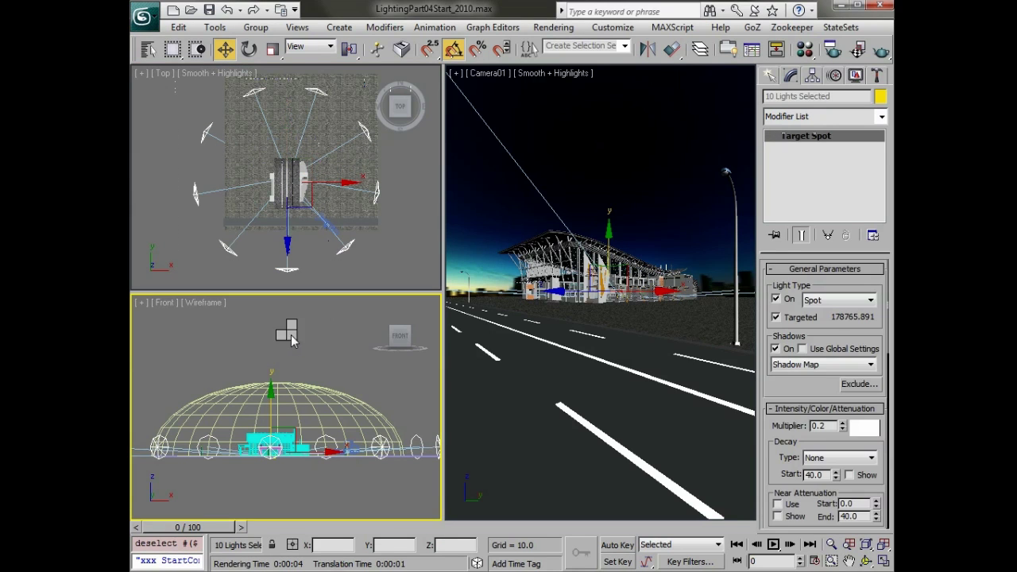
pyautogui.rightClick(294, 342)
pyautogui.click(302, 345)
pyautogui.scroll(-4, 295, 387)
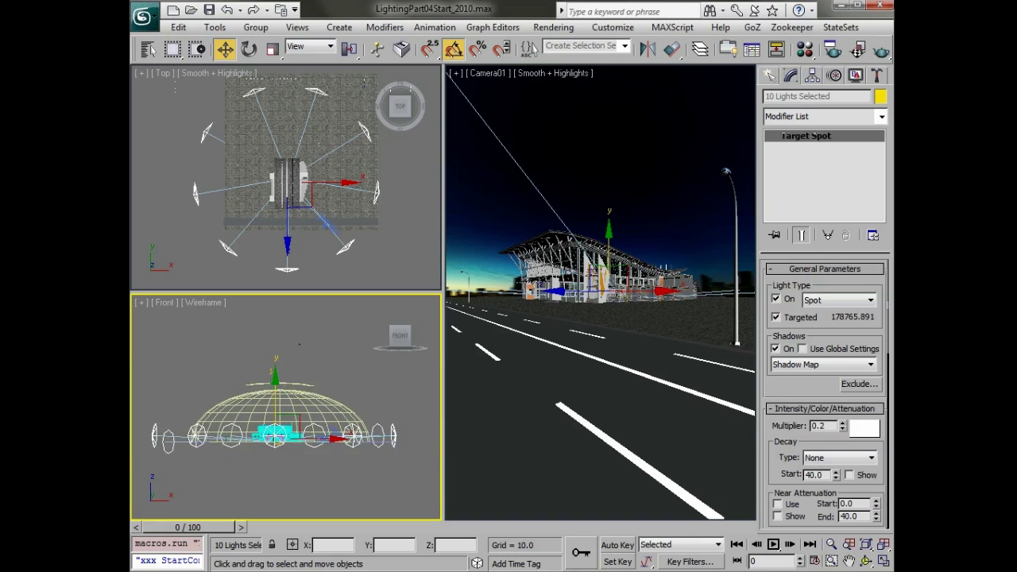
# Step: Shift-move an instanced ring copy upward, scale it to 75% and rotate it 20°
pyautogui.moveTo(294, 387); pyautogui.dragTo(294, 338)
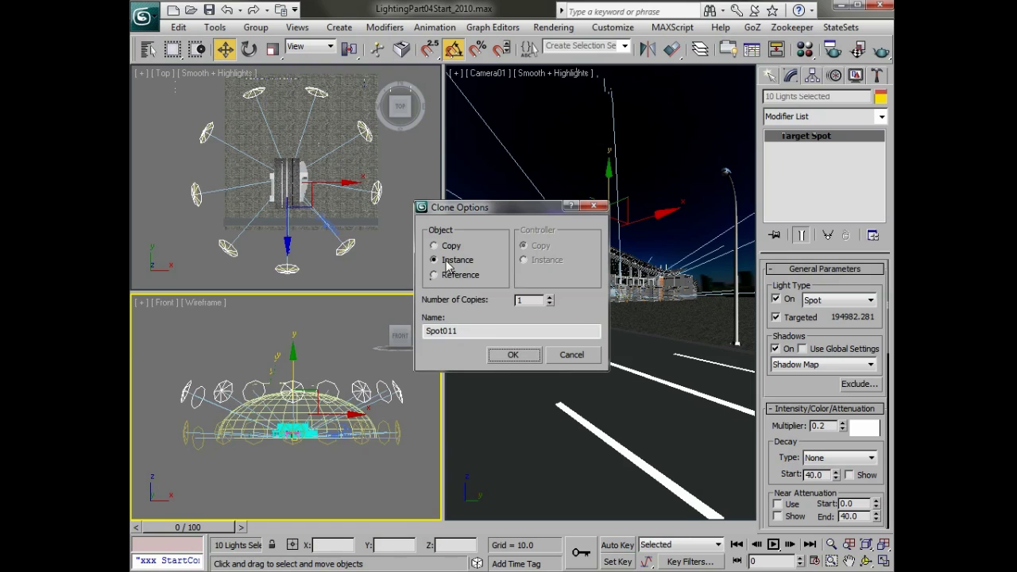
pyautogui.click(513, 356)
pyautogui.click(299, 148)
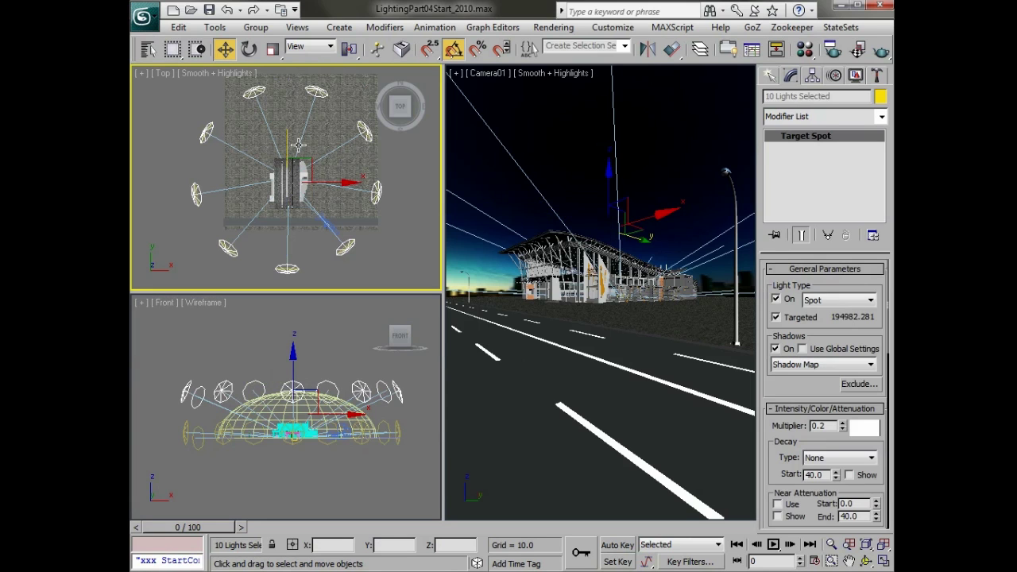
pyautogui.click(272, 50)
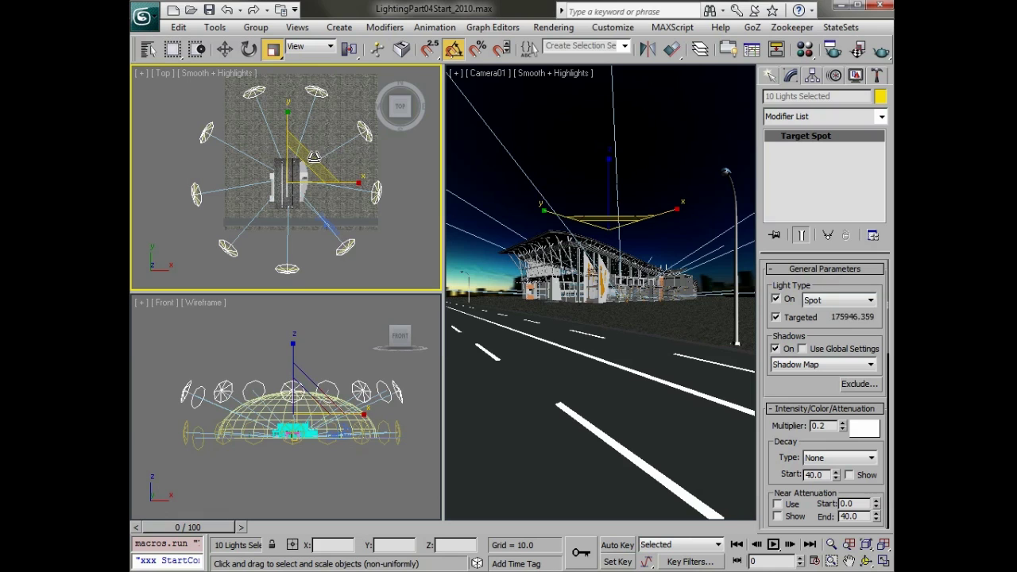
pyautogui.moveTo(314, 156); pyautogui.dragTo(308, 196)
pyautogui.click(249, 50)
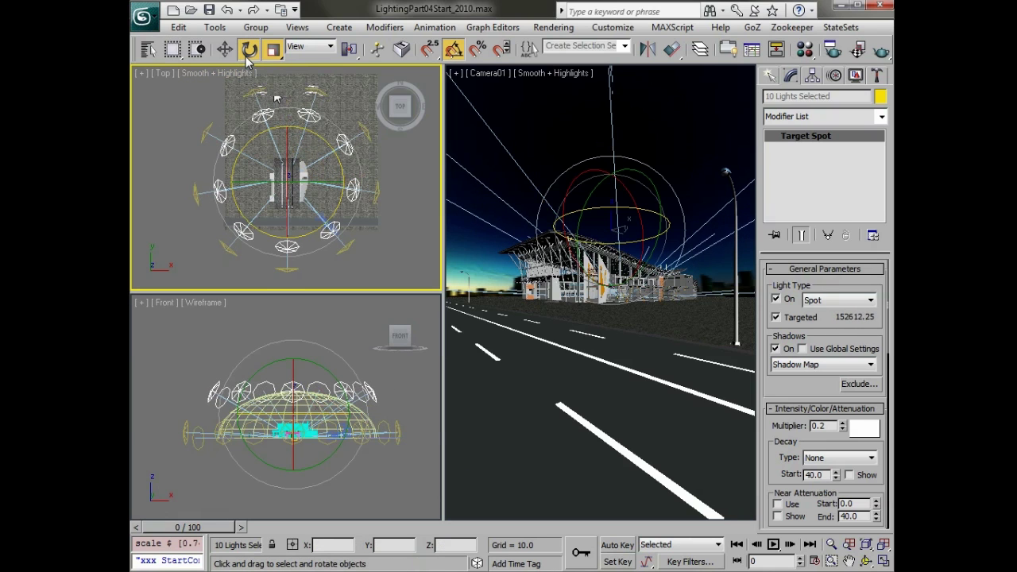
pyautogui.moveTo(325, 136); pyautogui.dragTo(330, 149)
# Step: Clone a third instanced ring higher, scale it to 70%, and activate the Camera01 view
pyautogui.click(302, 360)
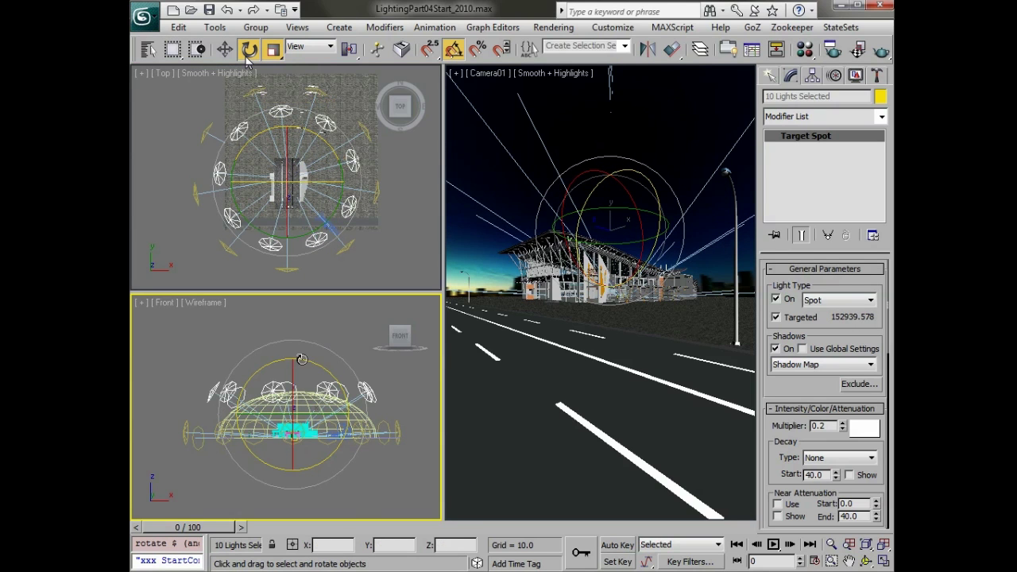
pyautogui.rightClick(308, 362)
pyautogui.click(330, 367)
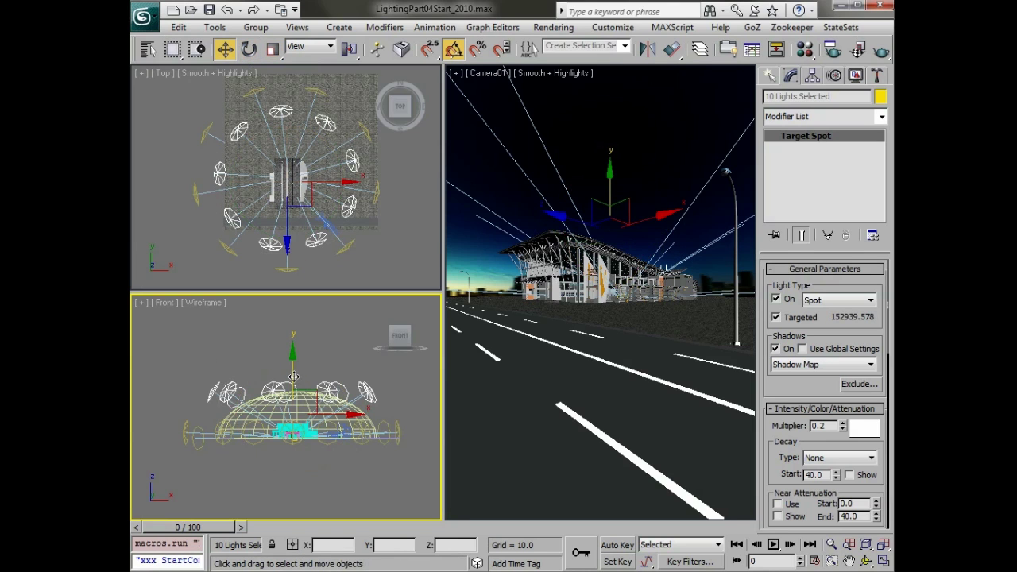
pyautogui.moveTo(294, 377); pyautogui.dragTo(297, 343)
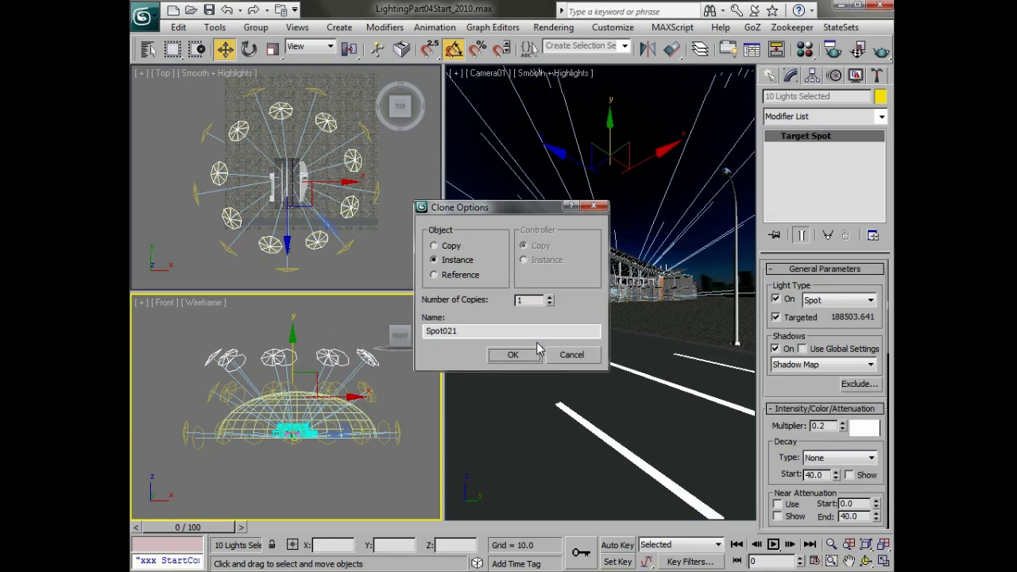
pyautogui.click(512, 355)
pyautogui.click(300, 149)
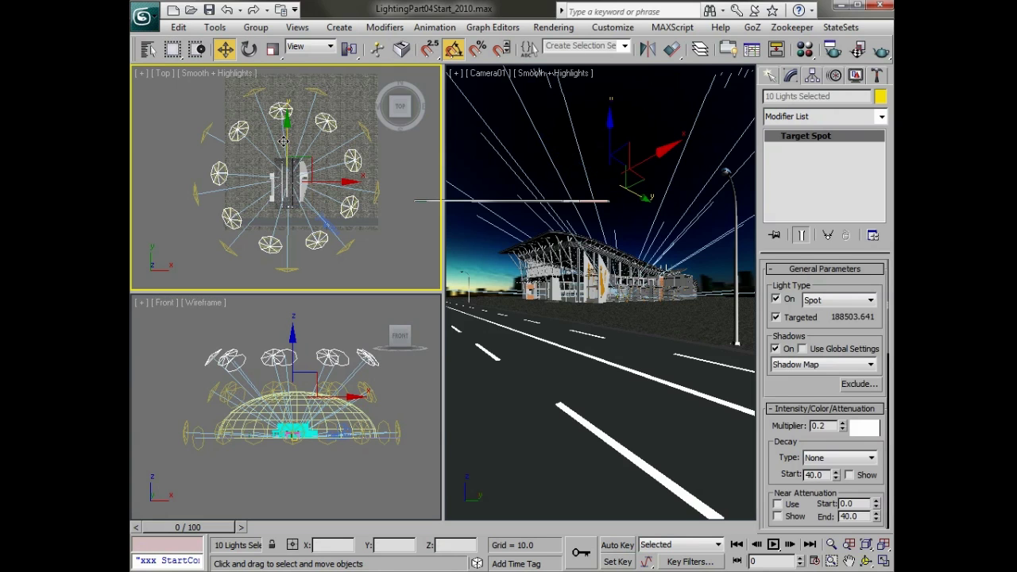
pyautogui.rightClick(299, 148)
pyautogui.click(321, 167)
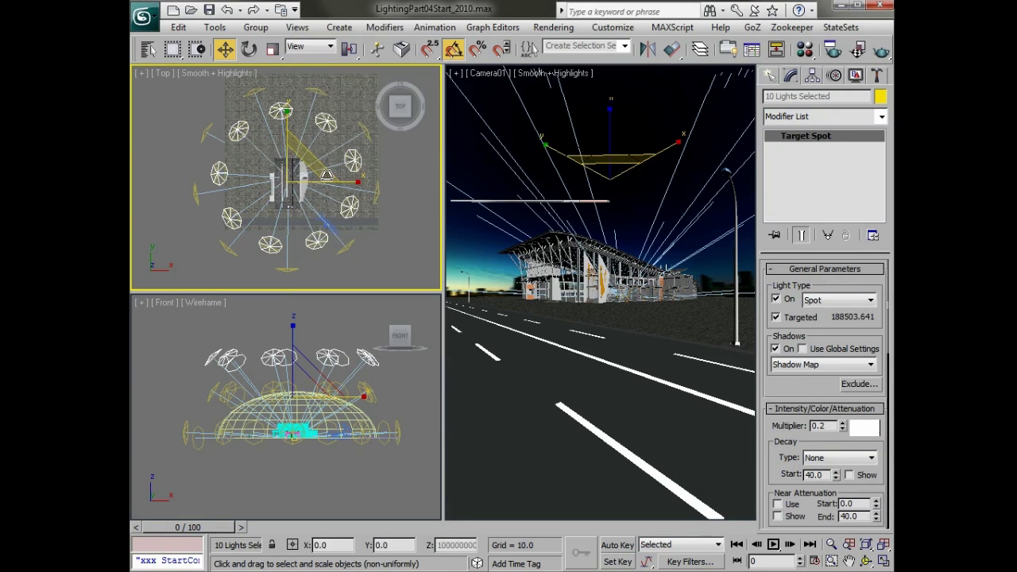
pyautogui.moveTo(321, 155); pyautogui.dragTo(303, 391)
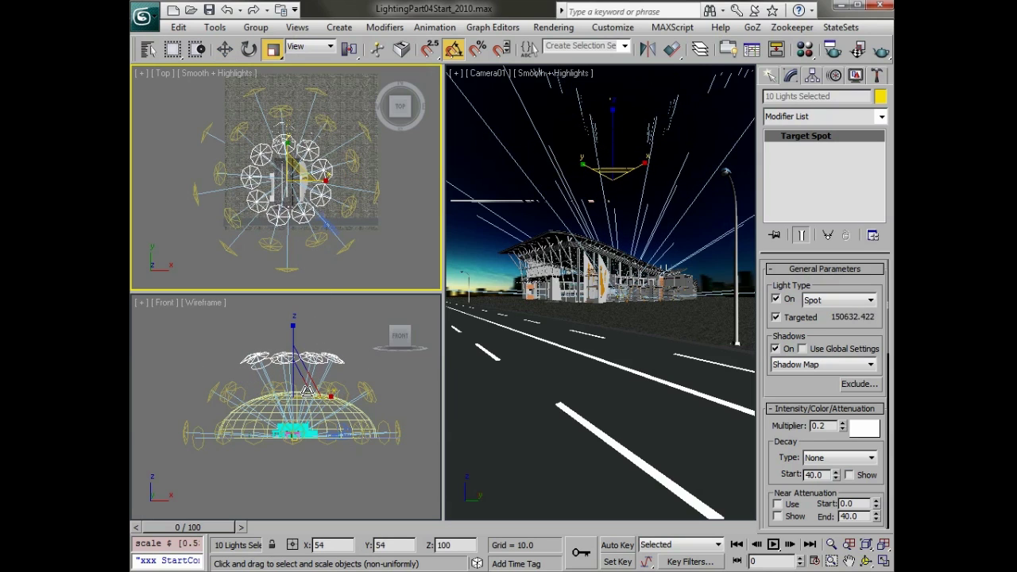
pyautogui.rightClick(354, 336)
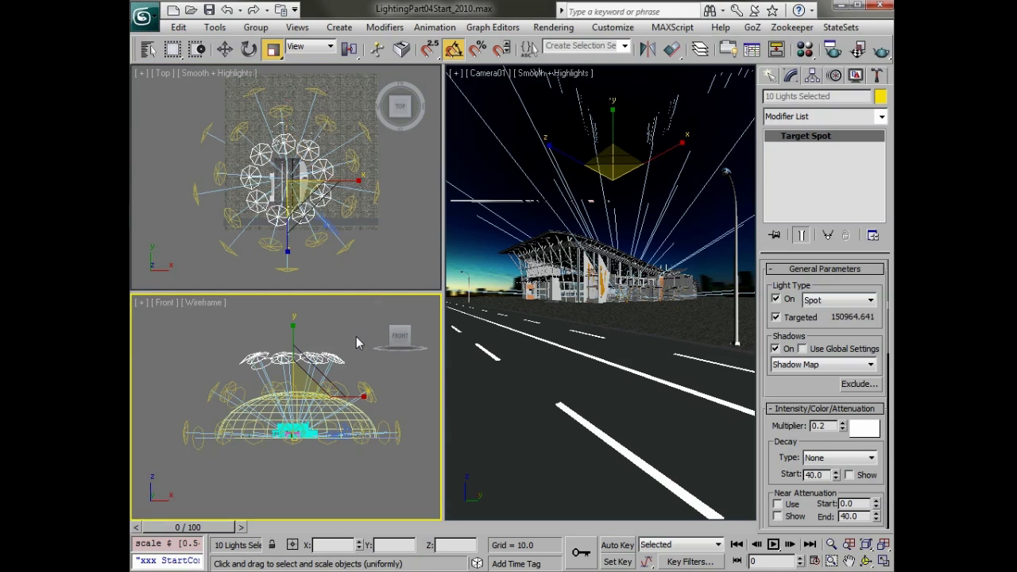
pyautogui.rightClick(556, 326)
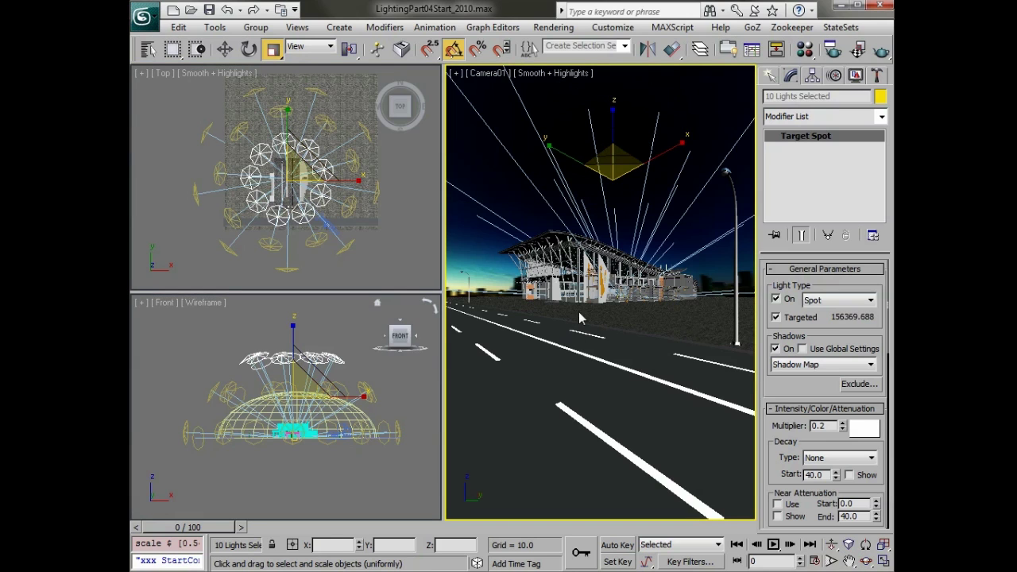
# Step: Test-render the camera view, then dim the dome spotlights to a 0.1 multiplier
pyautogui.click(879, 50)
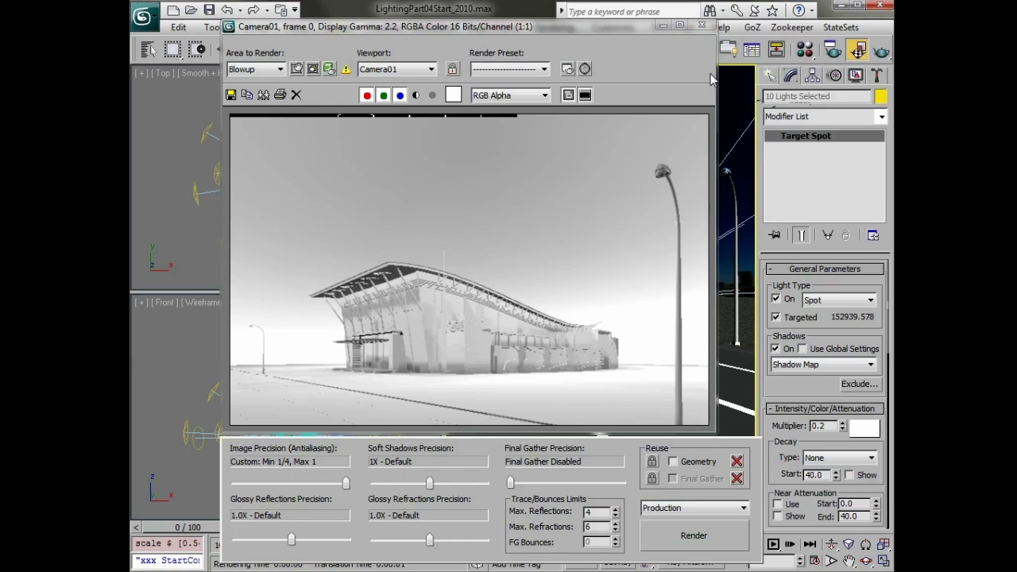
pyautogui.click(702, 25)
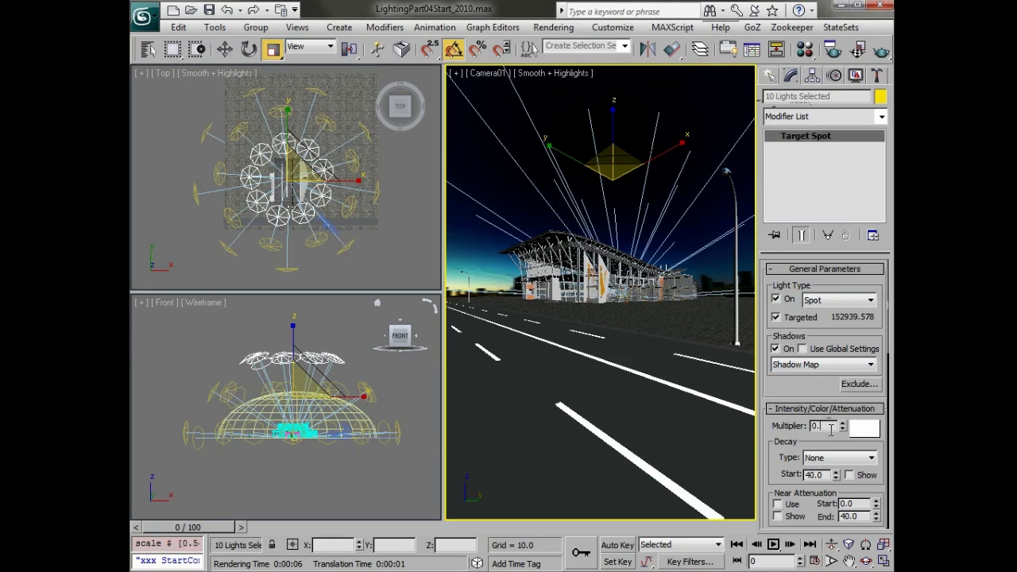
pyautogui.press('Return')
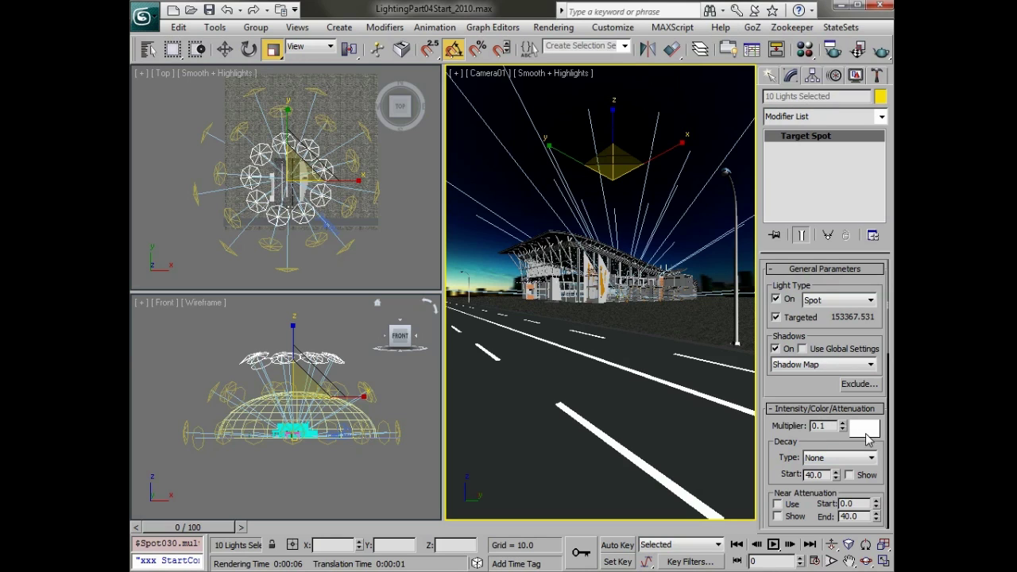
# Step: Tint the spotlights pale blue-grey (164, 184, 202) and render the camera view again
pyautogui.click(863, 429)
pyautogui.click(382, 124)
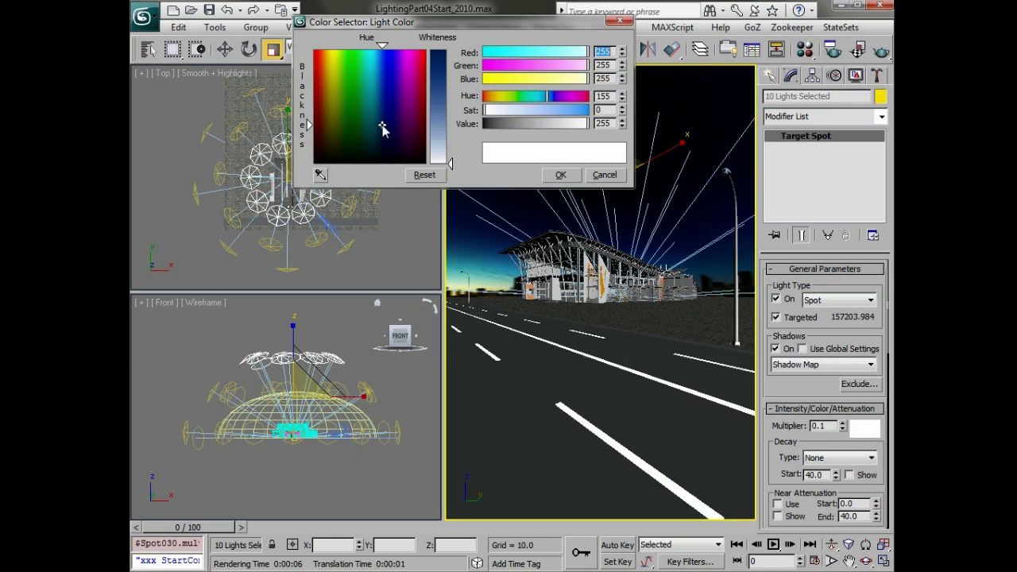
pyautogui.moveTo(450, 148); pyautogui.dragTo(450, 127)
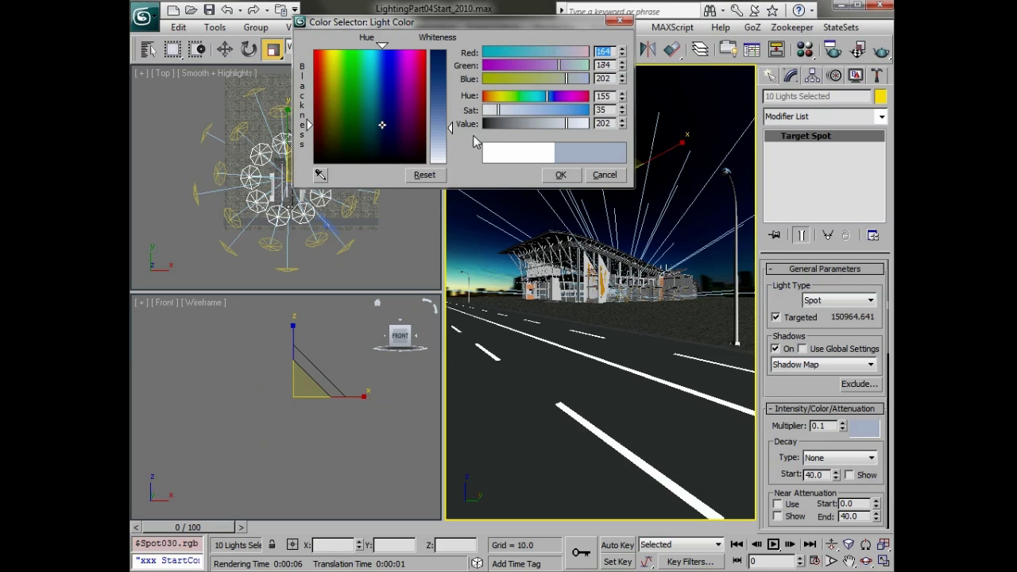
pyautogui.click(560, 174)
pyautogui.click(882, 51)
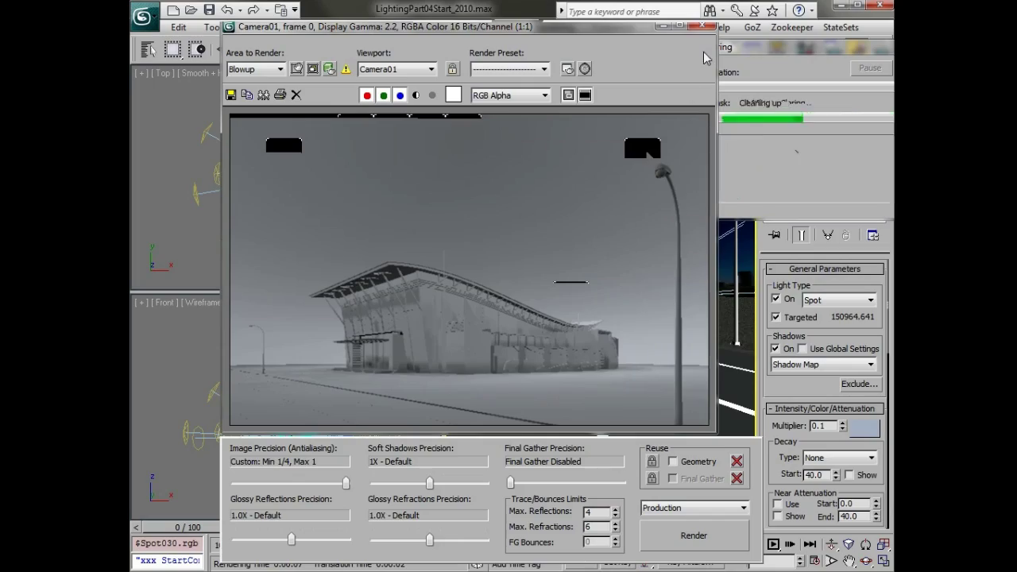
# Step: Maximize the Top viewport and test-render it
pyautogui.click(701, 25)
pyautogui.click(368, 215)
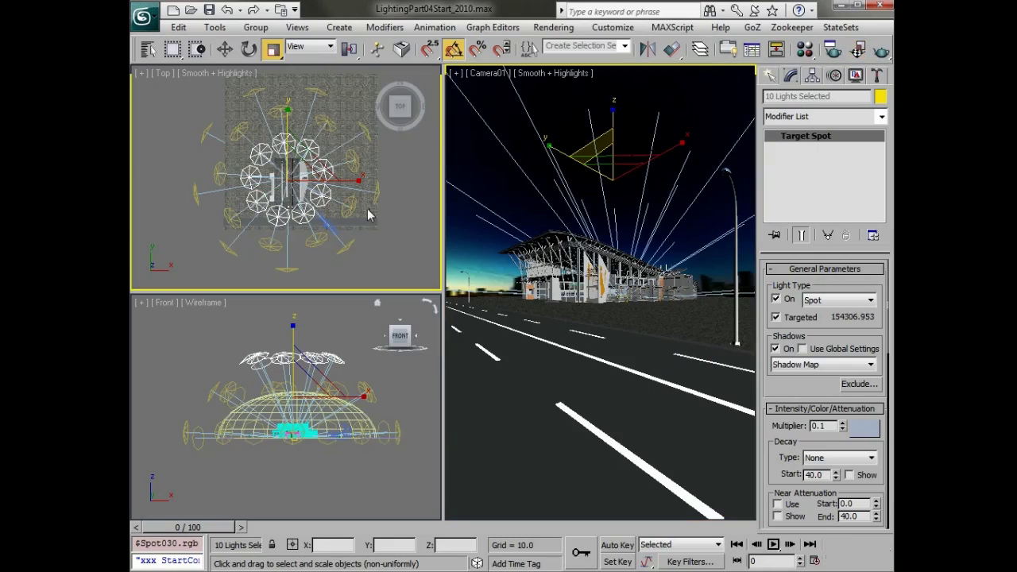
pyautogui.hotkey('alt', 'w')
pyautogui.scroll(5, 533, 303)
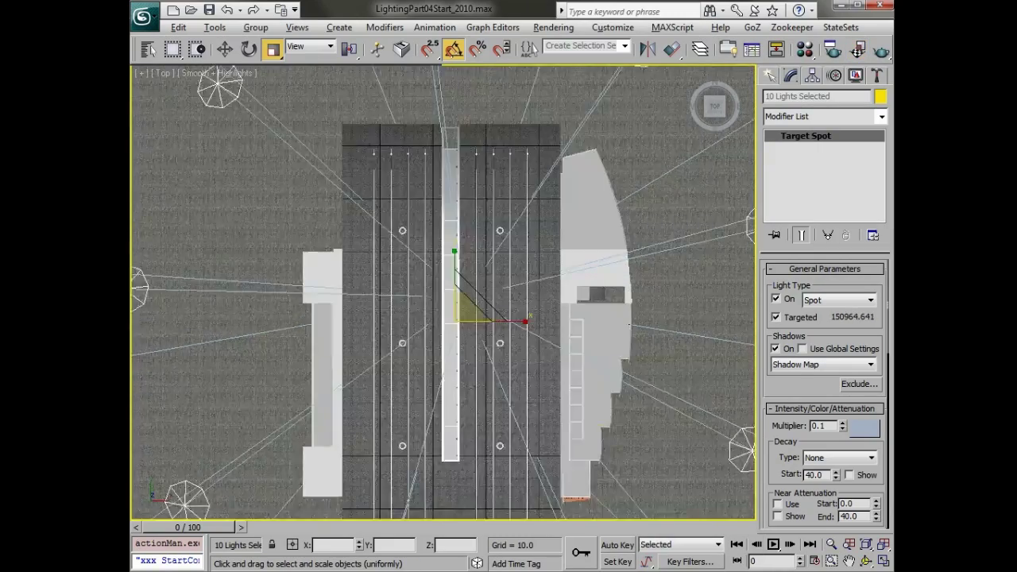
pyautogui.scroll(-4, 443, 292)
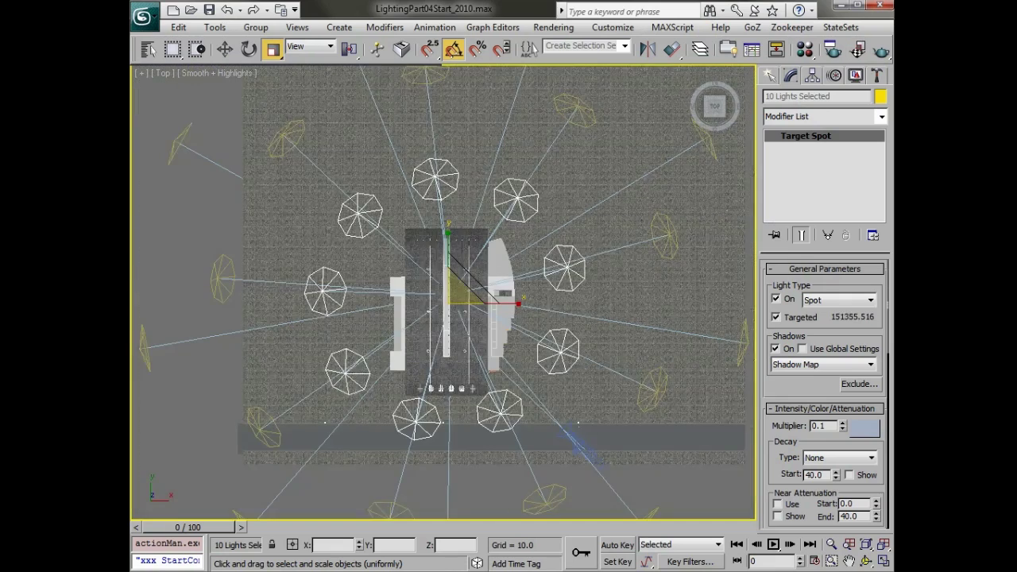
pyautogui.click(881, 50)
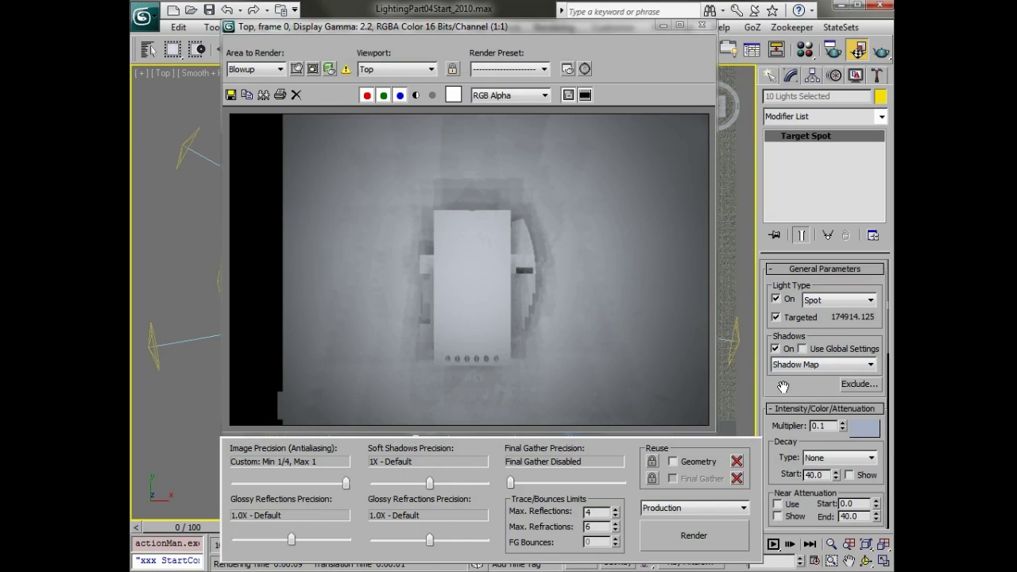
# Step: Set the spotlights' shadow sample range to 12 and re-render the top view
pyautogui.moveTo(783, 387); pyautogui.dragTo(796, 170)
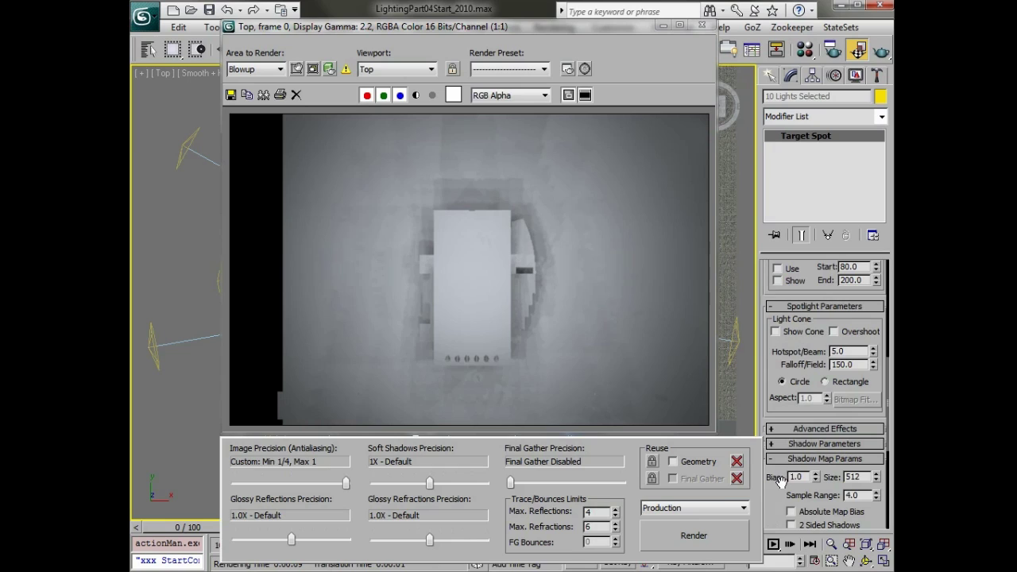
pyautogui.moveTo(786, 484); pyautogui.dragTo(786, 349)
pyautogui.doubleClick(852, 341)
pyautogui.doubleClick(855, 361)
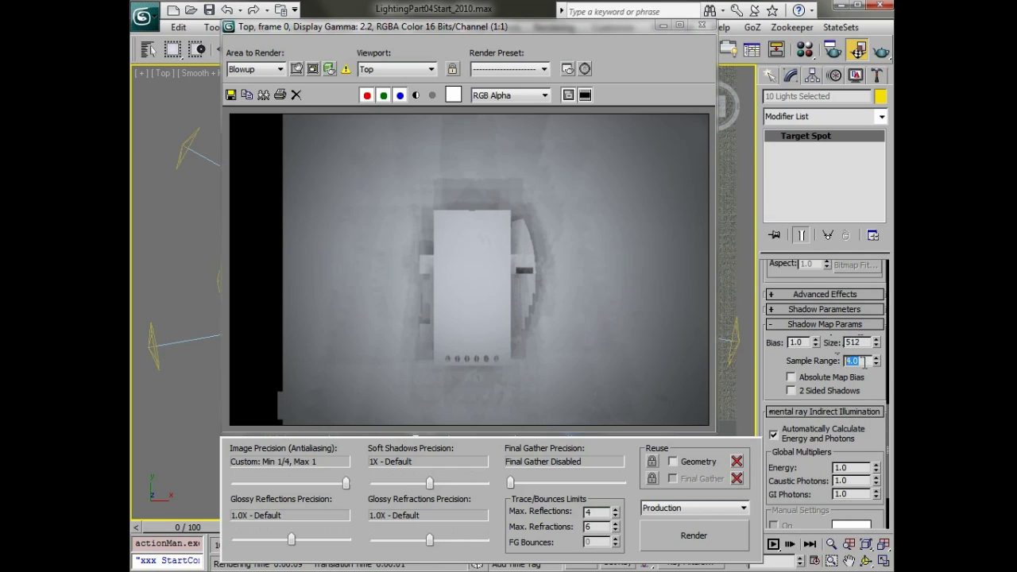
pyautogui.press('Return')
pyautogui.write('2')
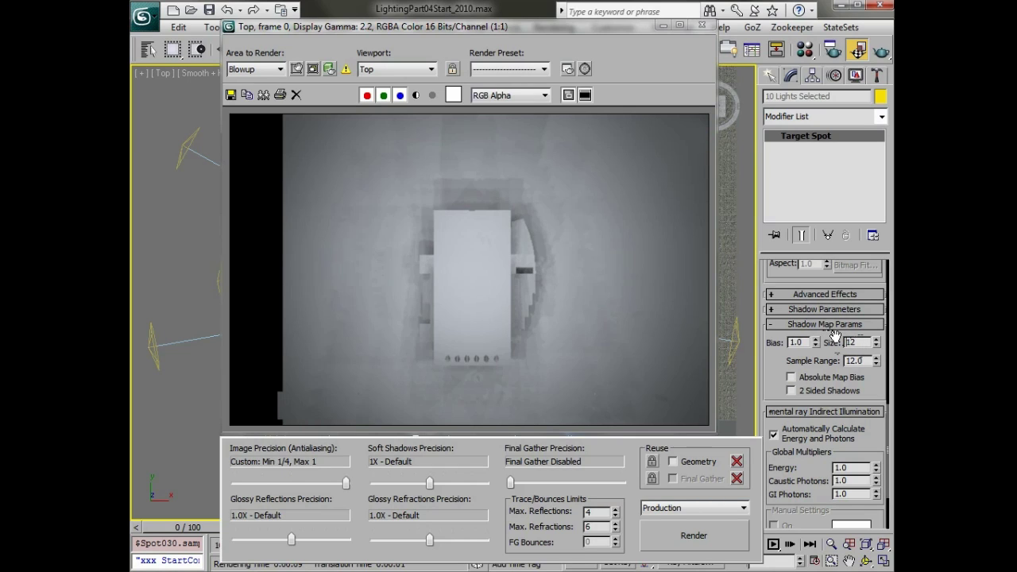
pyautogui.press('Tab')
pyautogui.click(882, 51)
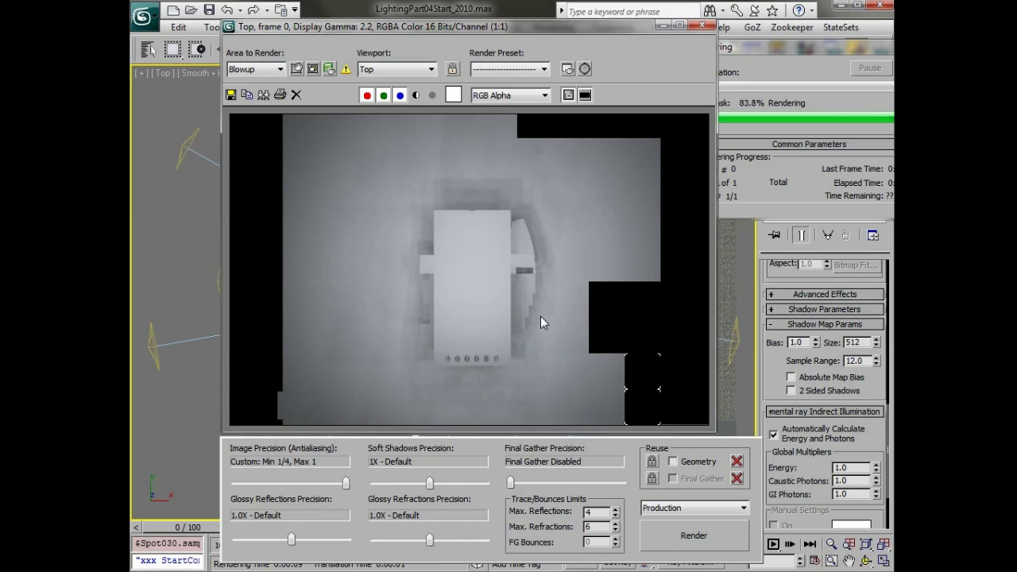
# Step: Change the spotlights' shadow map size to 312
pyautogui.scroll(1, 539, 310)
pyautogui.scroll(-1, 544, 278)
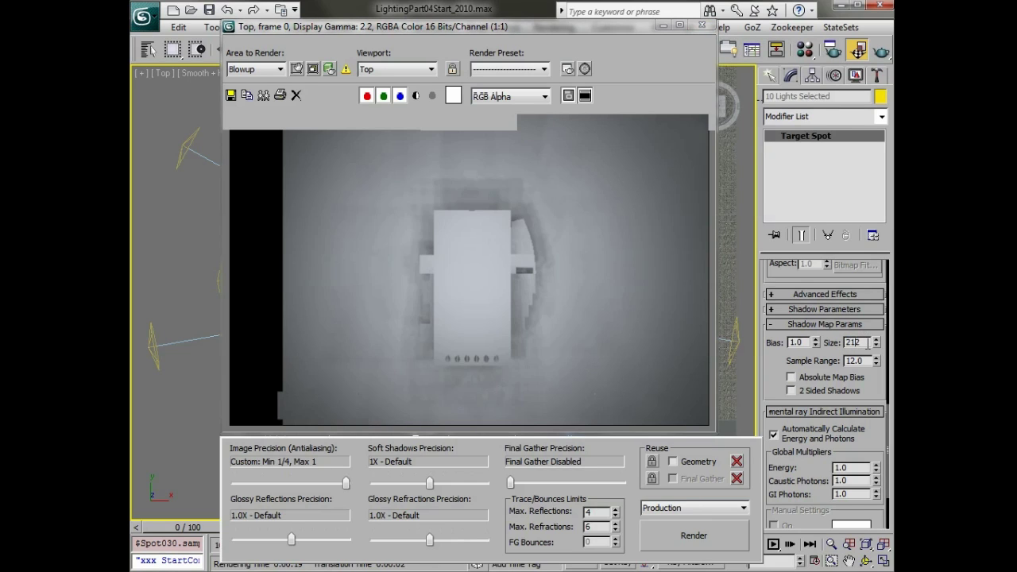
pyautogui.write('3')
pyautogui.press('Tab')
# Step: Orbit the top view into an angled orthographic view, render it, then restore four viewports
pyautogui.click(701, 24)
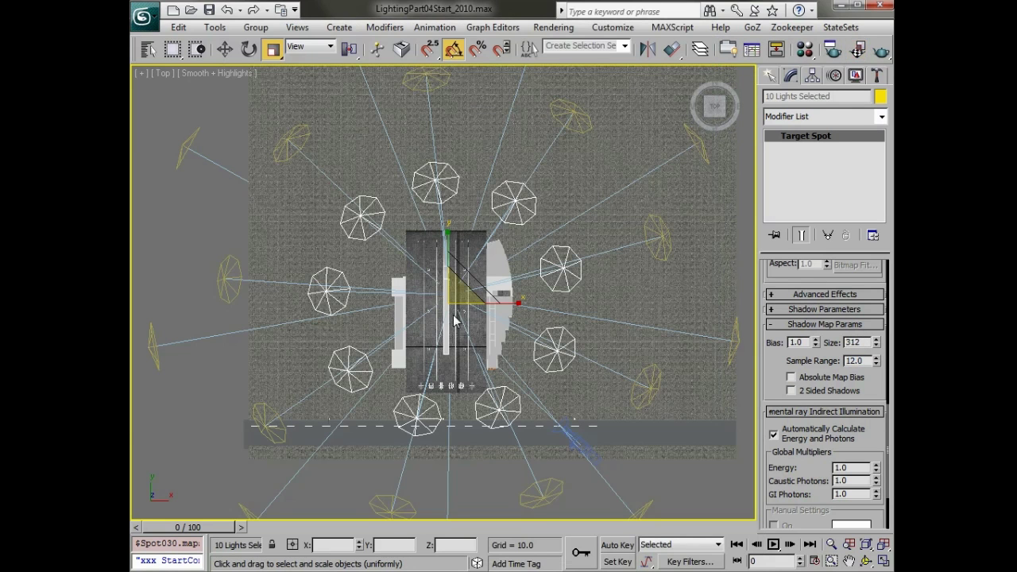
pyautogui.keyDown('alt'); pyautogui.moveTo(493, 254); pyautogui.dragTo(550, 230, button='middle'); pyautogui.keyUp('alt')
pyautogui.scroll(5, 563, 293)
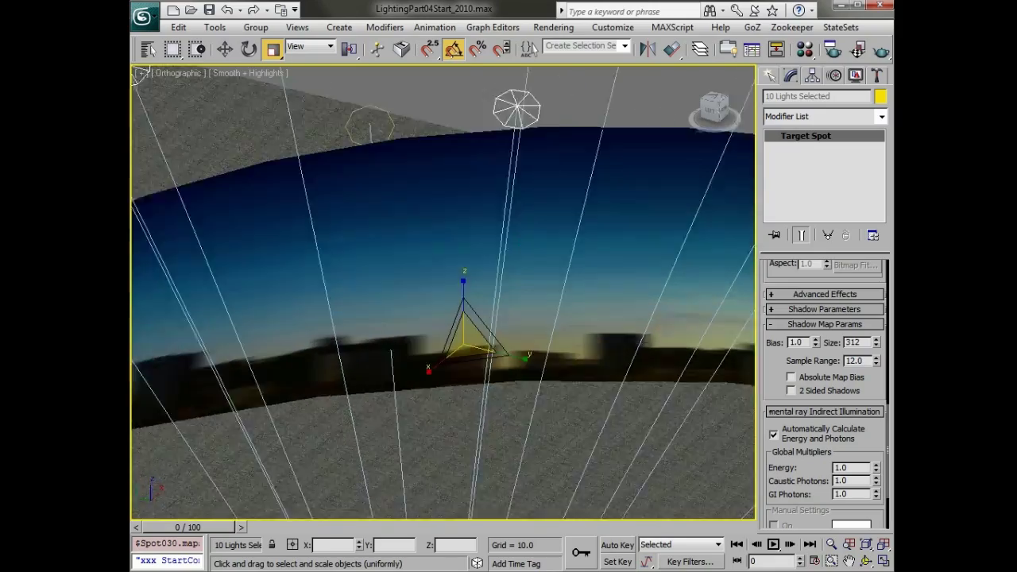
pyautogui.moveTo(563, 293); pyautogui.dragTo(668, 152, button='middle')
pyautogui.click(881, 50)
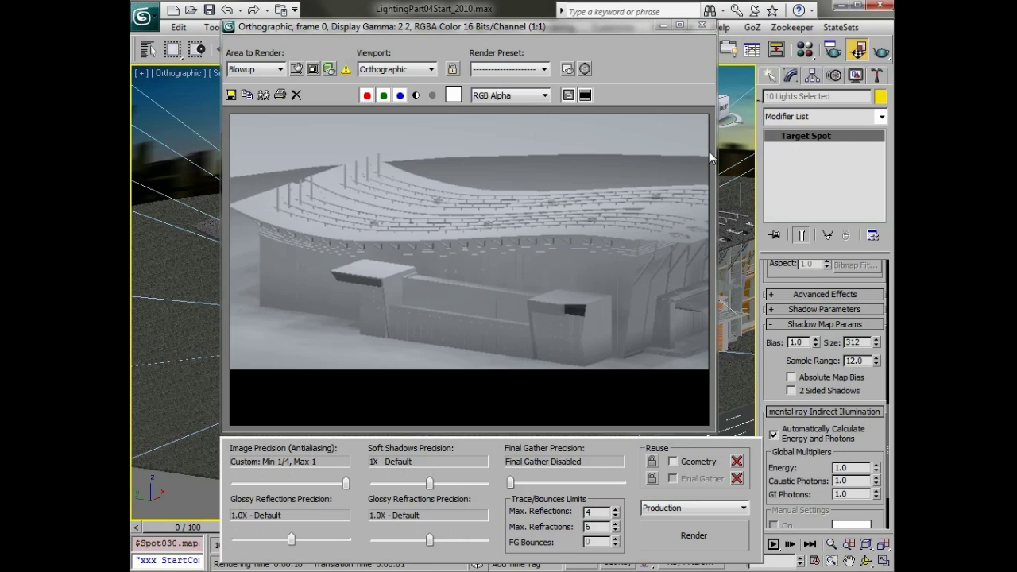
pyautogui.click(702, 26)
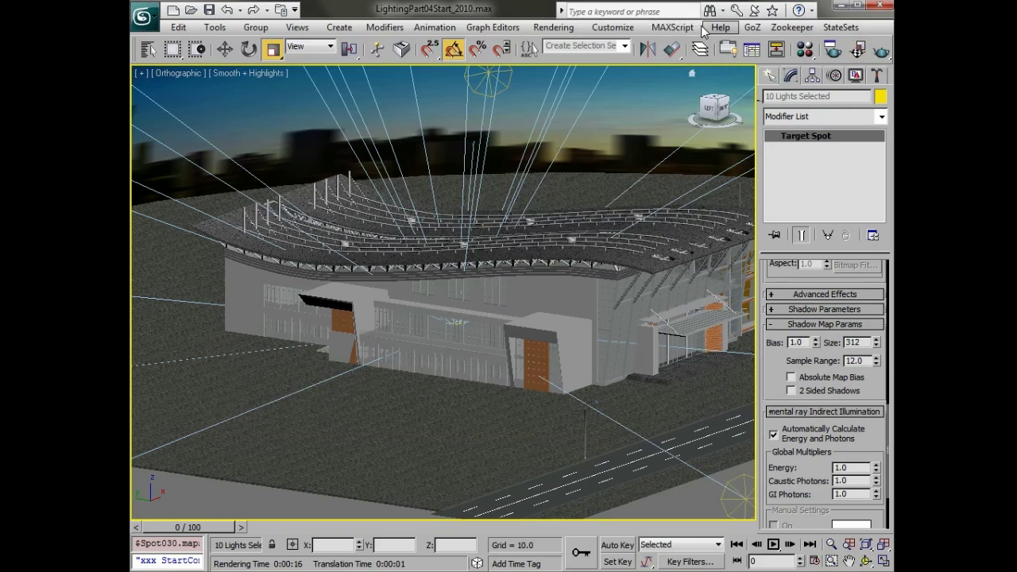
pyautogui.hotkey('alt', 'w')
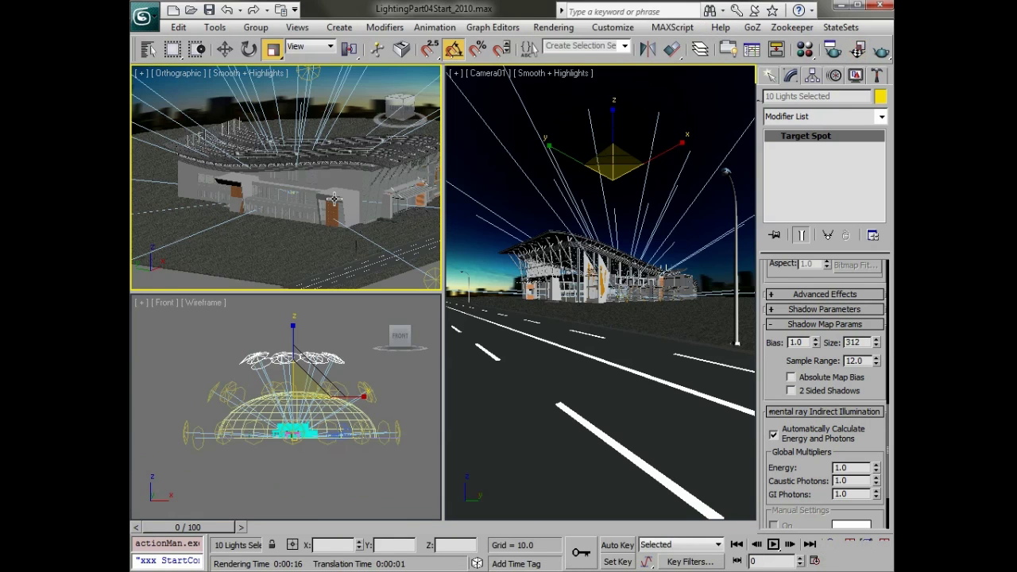
# Step: Create a Target Direct light southwest of the stadium in the Top view
pyautogui.press('t')
pyautogui.press('z')
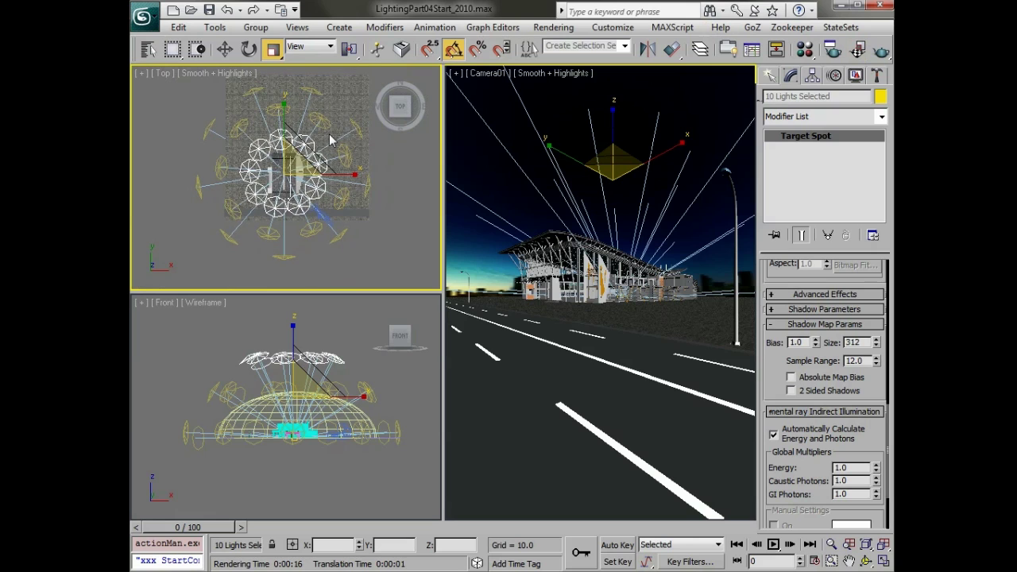
pyautogui.click(769, 75)
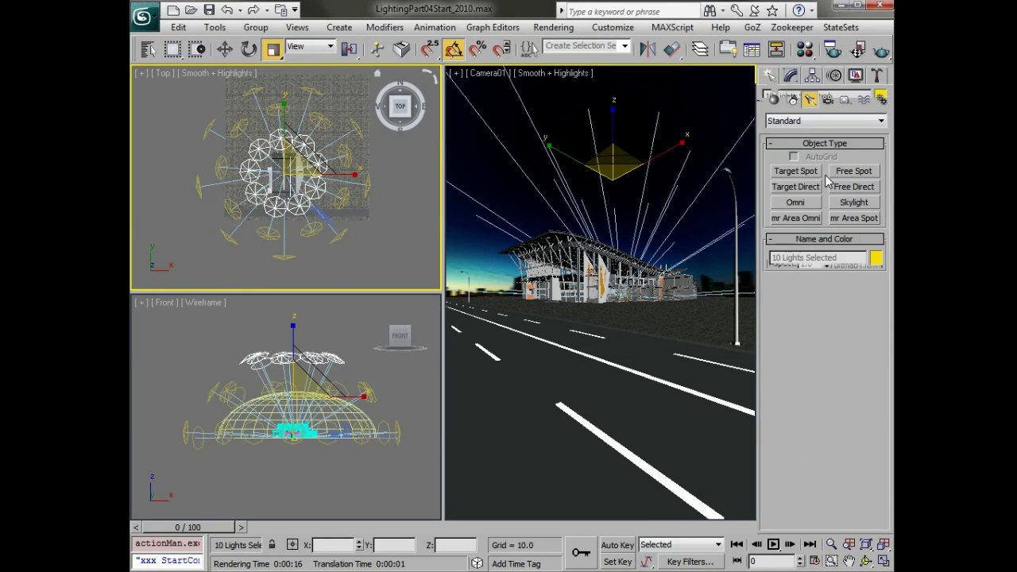
pyautogui.click(796, 187)
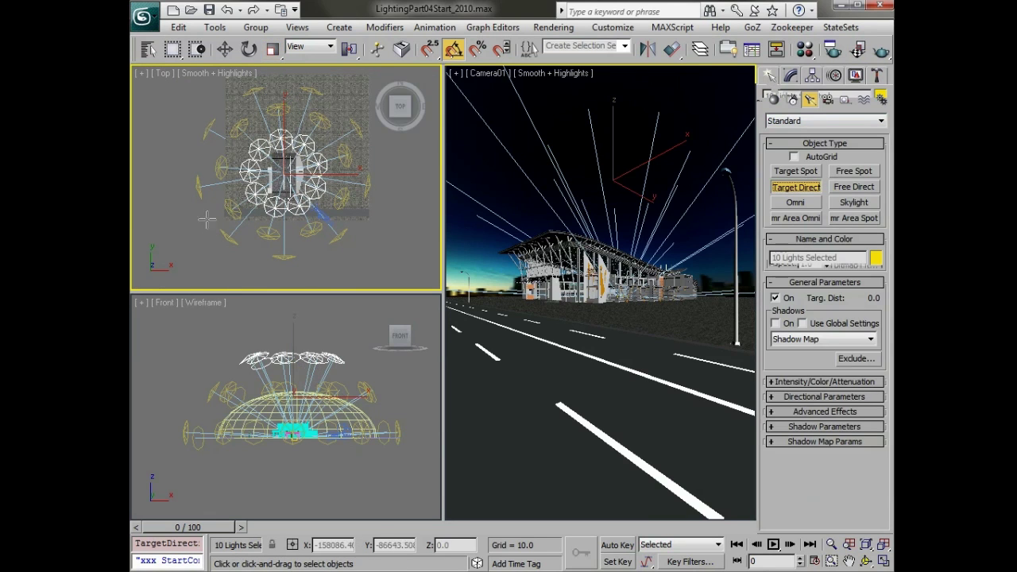
pyautogui.moveTo(199, 235); pyautogui.dragTo(204, 230)
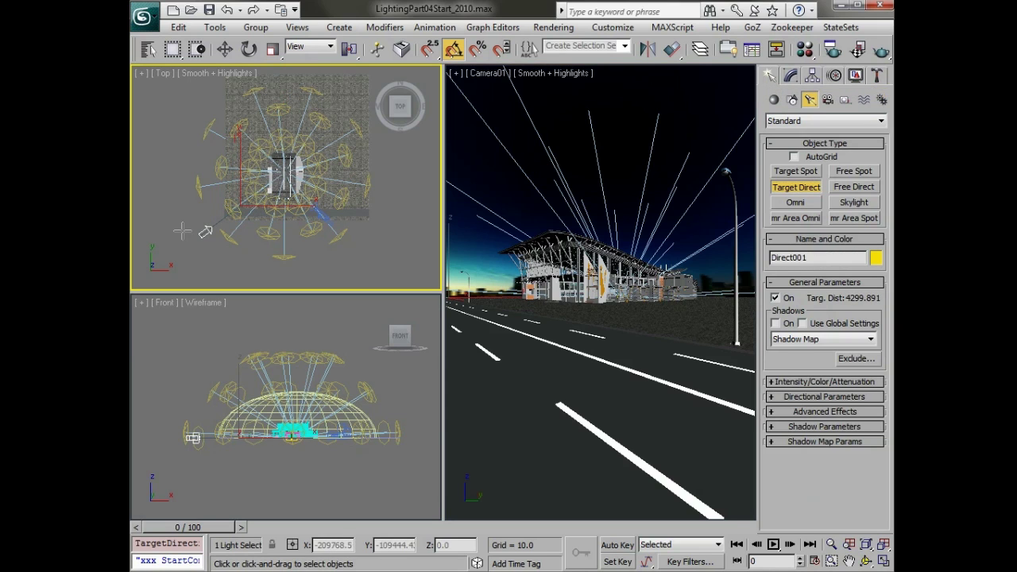
pyautogui.press('r')
pyautogui.press('r')
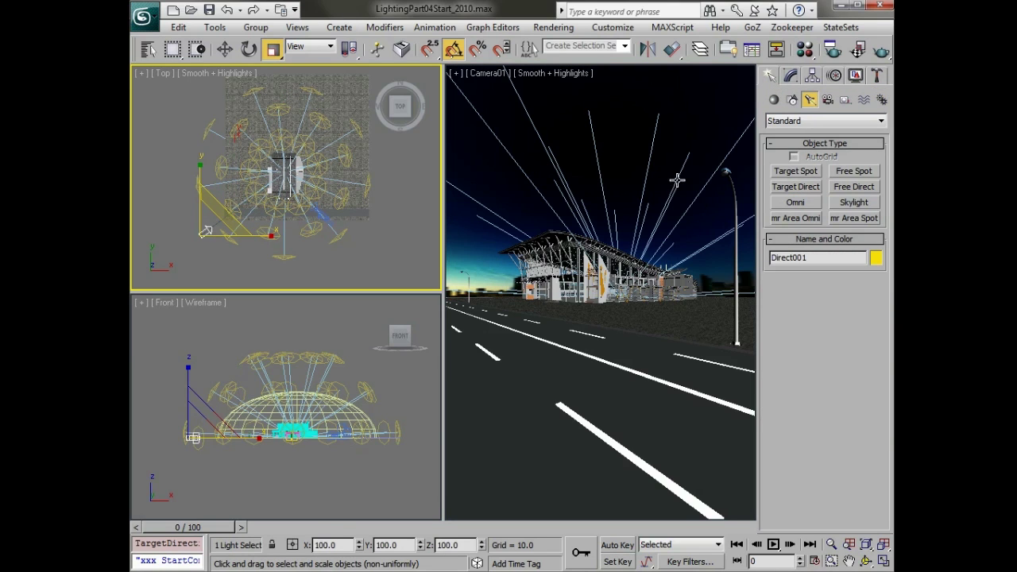
# Step: Give Direct001 a 1.0 multiplier and a pale yellow colour (234, 235, 174)
pyautogui.click(791, 75)
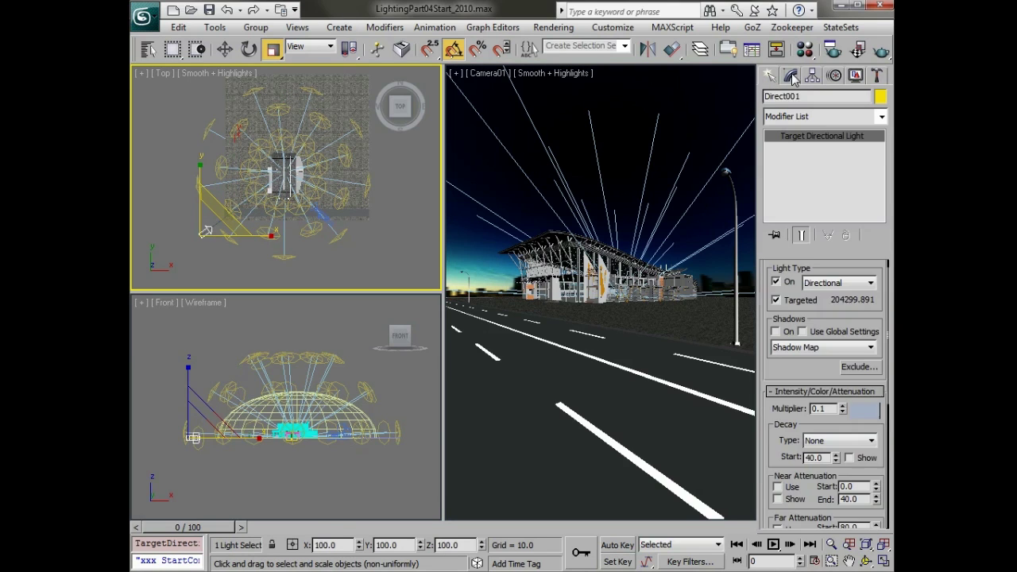
pyautogui.doubleClick(829, 408)
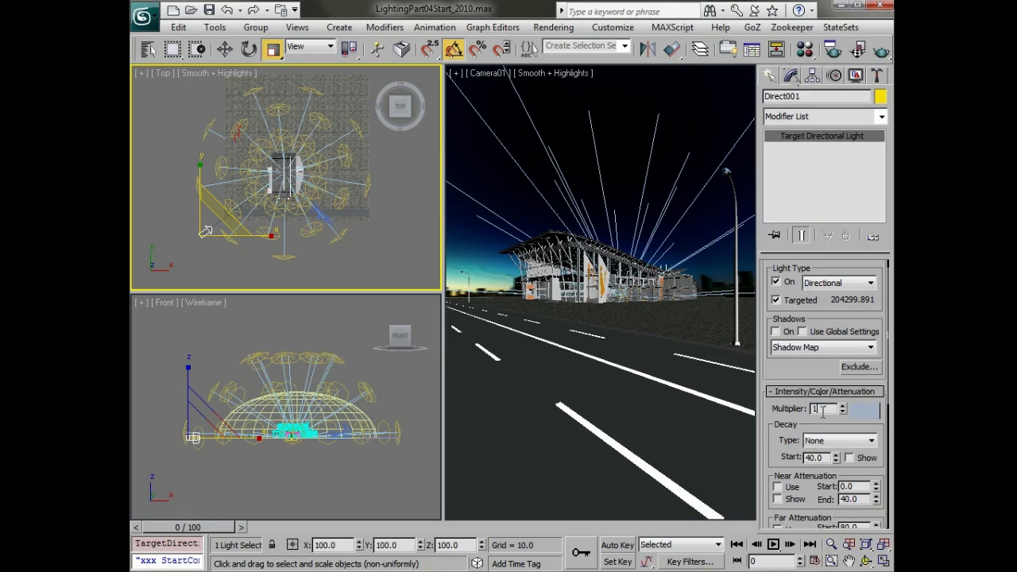
pyautogui.write('1')
pyautogui.press('Return')
pyautogui.click(865, 410)
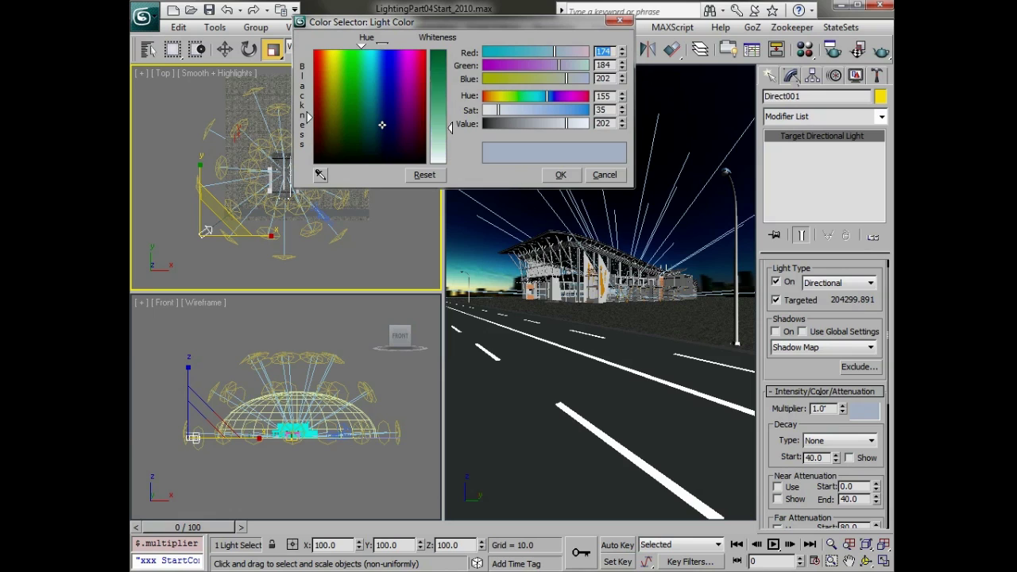
pyautogui.moveTo(382, 124); pyautogui.dragTo(332, 77)
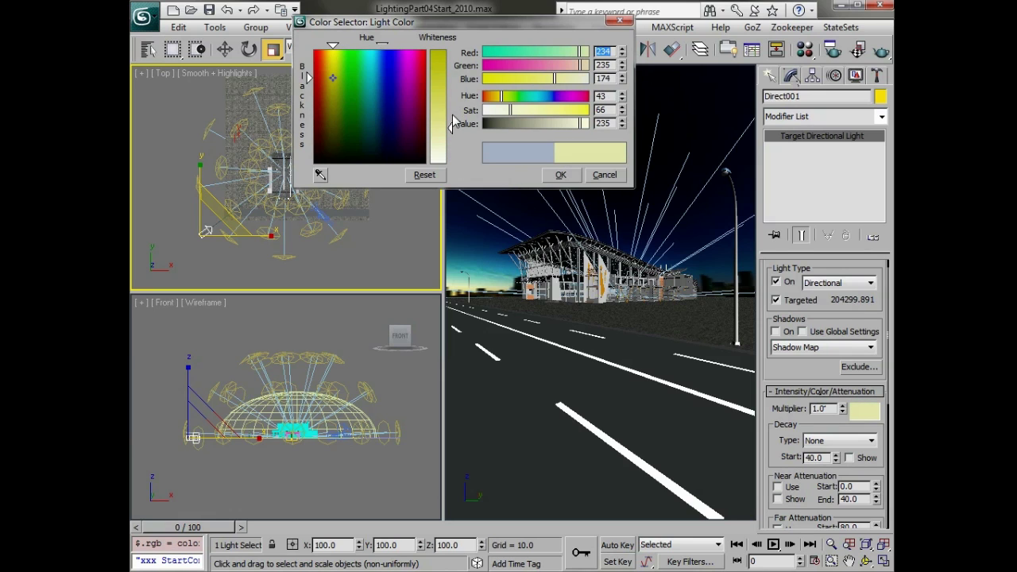
pyautogui.moveTo(452, 119); pyautogui.dragTo(449, 114)
pyautogui.click(556, 175)
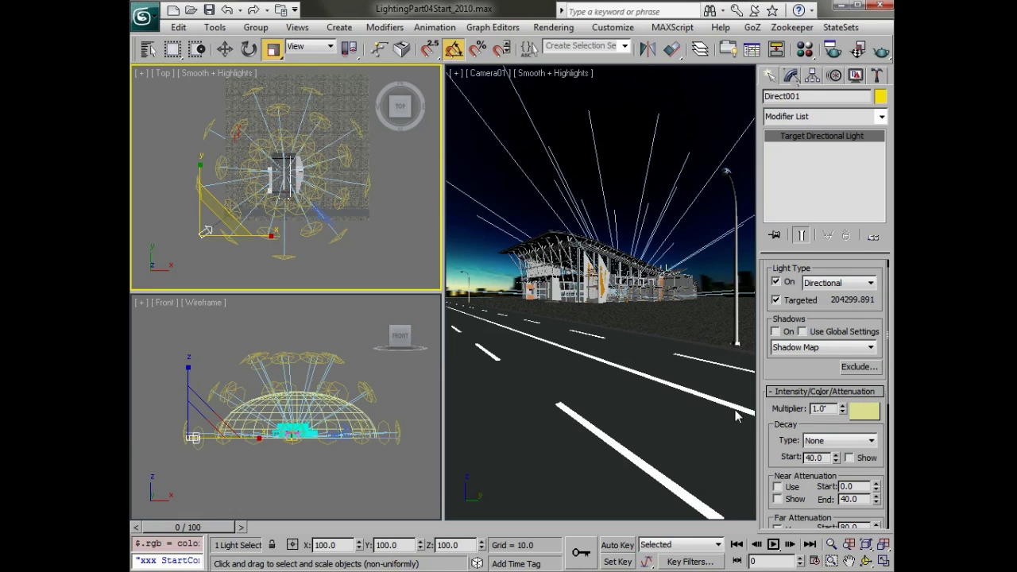
# Step: Turn on ray traced shadows and set hotspot 1000 and falloff 200000
pyautogui.click(775, 331)
pyautogui.click(786, 348)
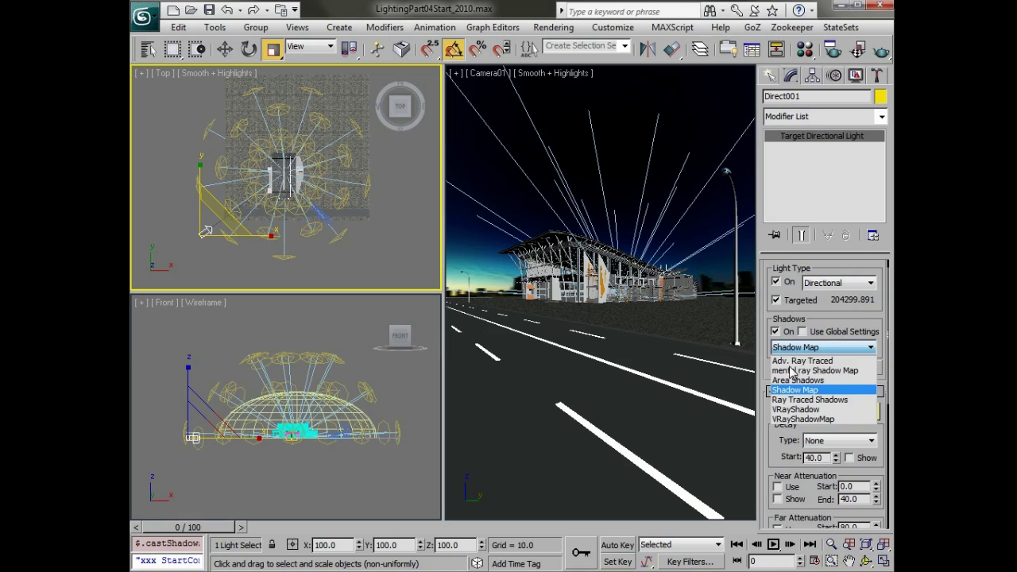
pyautogui.click(801, 400)
pyautogui.moveTo(775, 433); pyautogui.dragTo(793, 238)
pyautogui.scroll(-3, 793, 242)
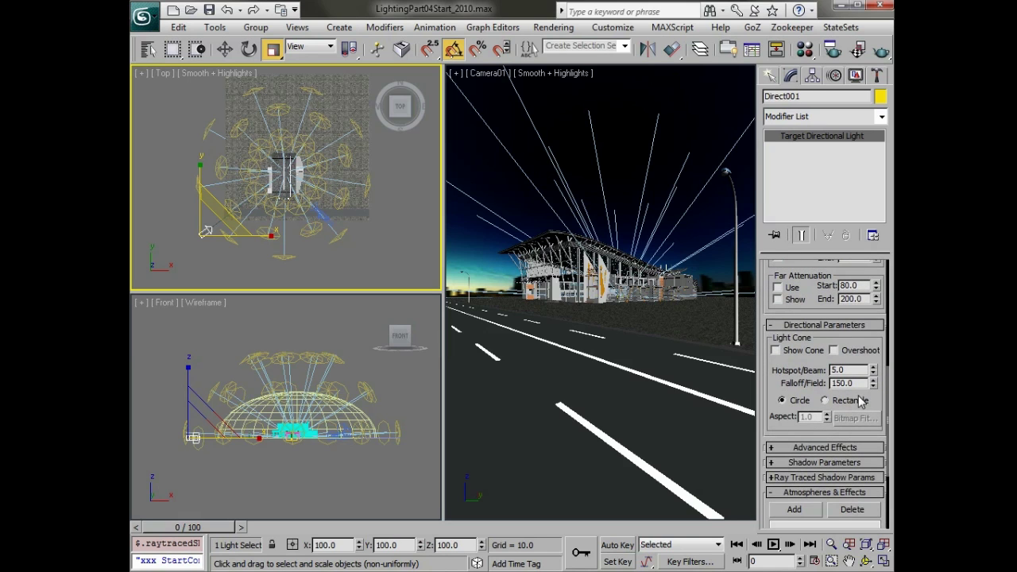
pyautogui.doubleClick(845, 369)
pyautogui.write('1000')
pyautogui.press('Tab')
pyautogui.write('2000')
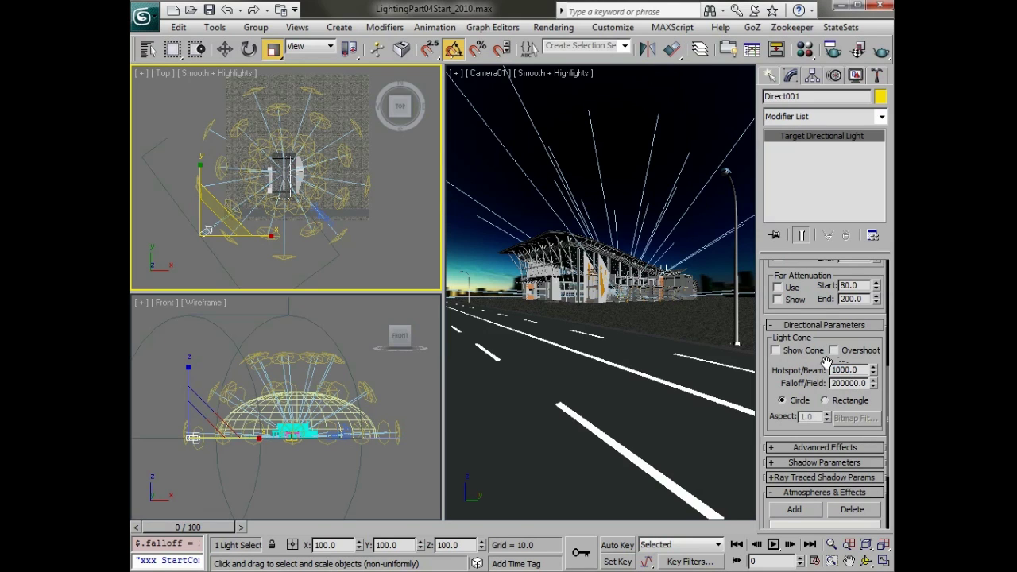
pyautogui.write('00')
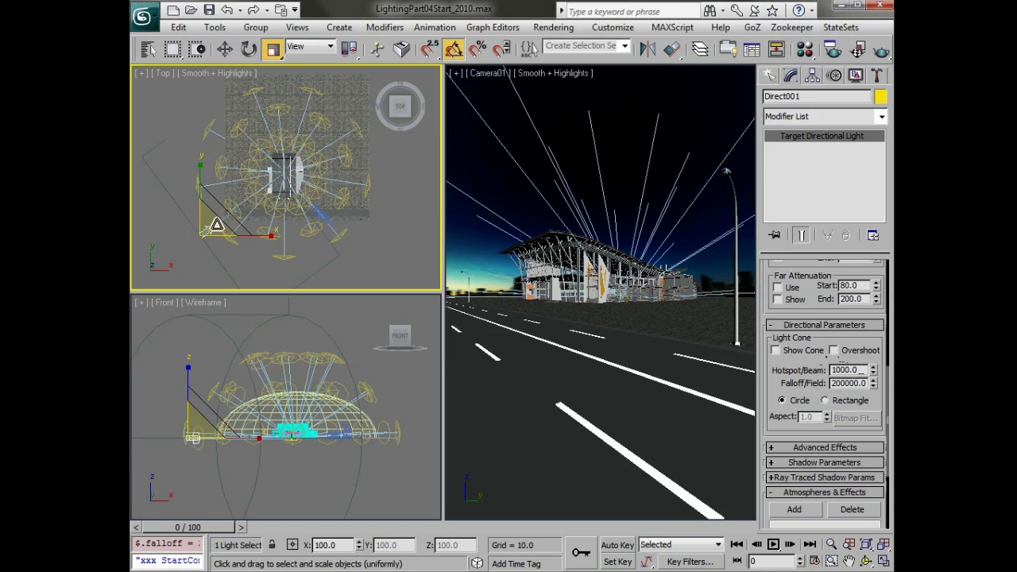
# Step: Move the sun light high above the stadium in the Front view
pyautogui.click(253, 412)
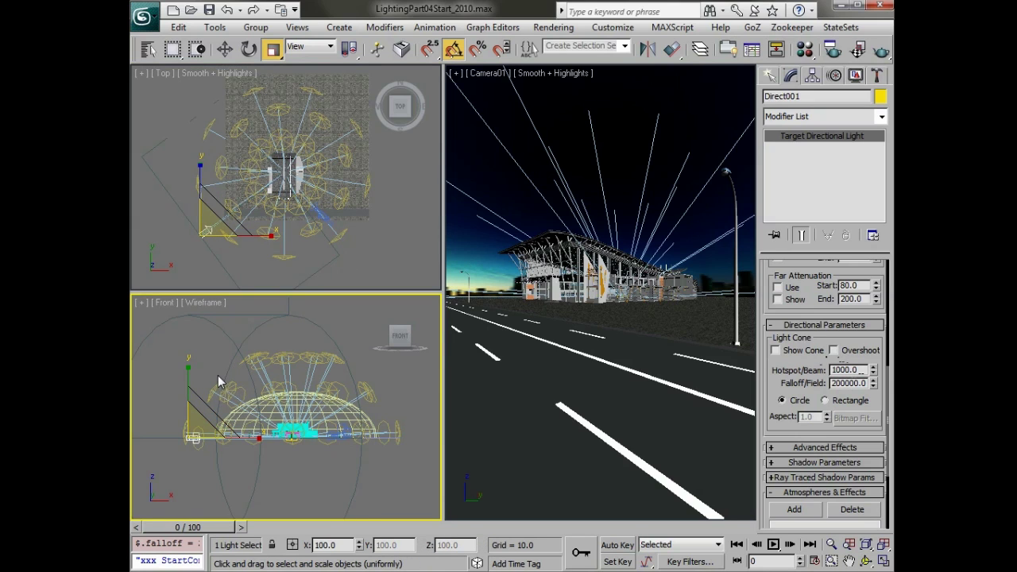
pyautogui.rightClick(213, 368)
pyautogui.click(232, 385)
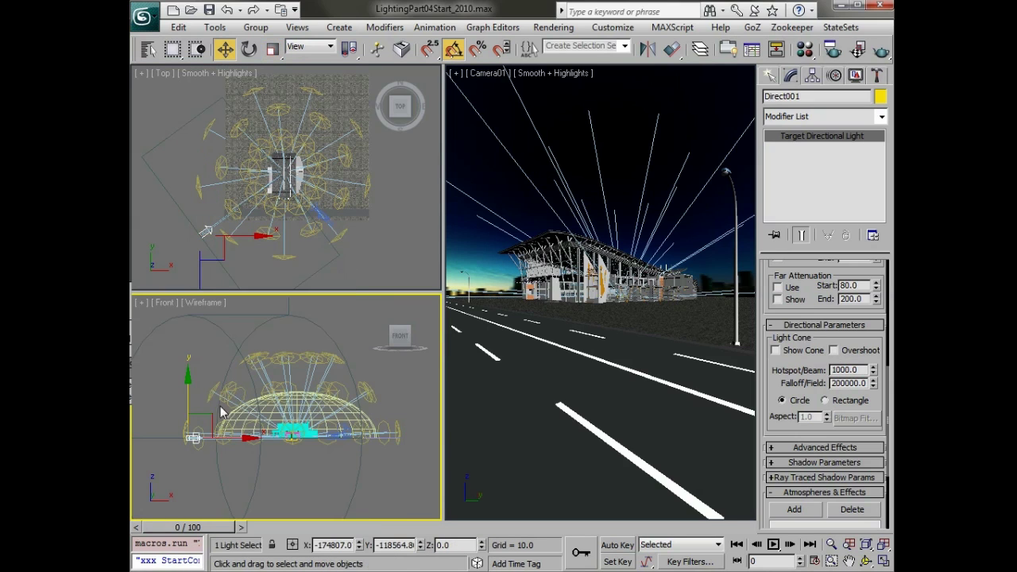
pyautogui.moveTo(205, 402); pyautogui.dragTo(215, 348)
pyautogui.rightClick(526, 334)
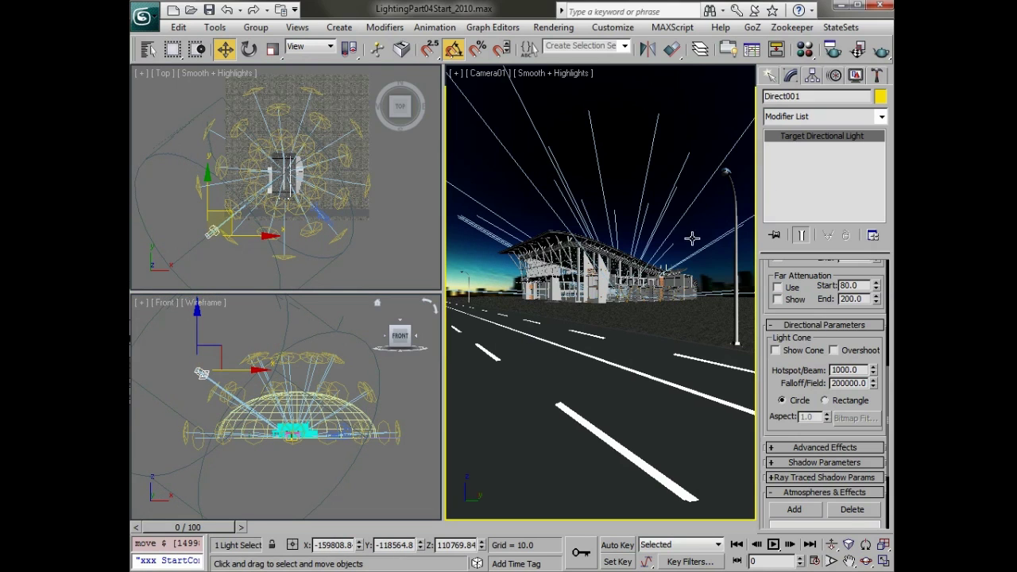
pyautogui.click(882, 49)
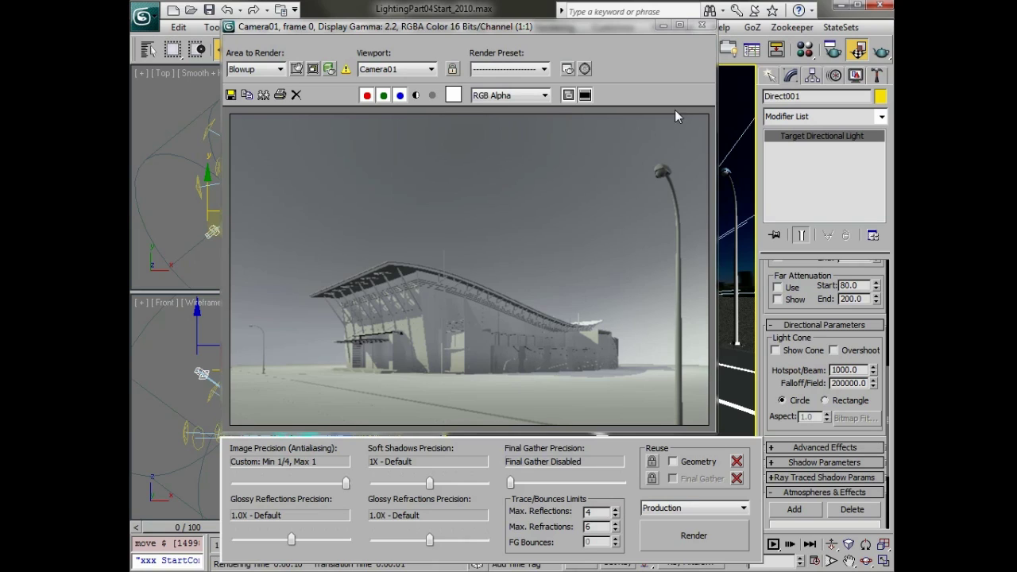
# Step: Shift Direct001's colour to a saturated warm orange and render Camera01
pyautogui.click(702, 26)
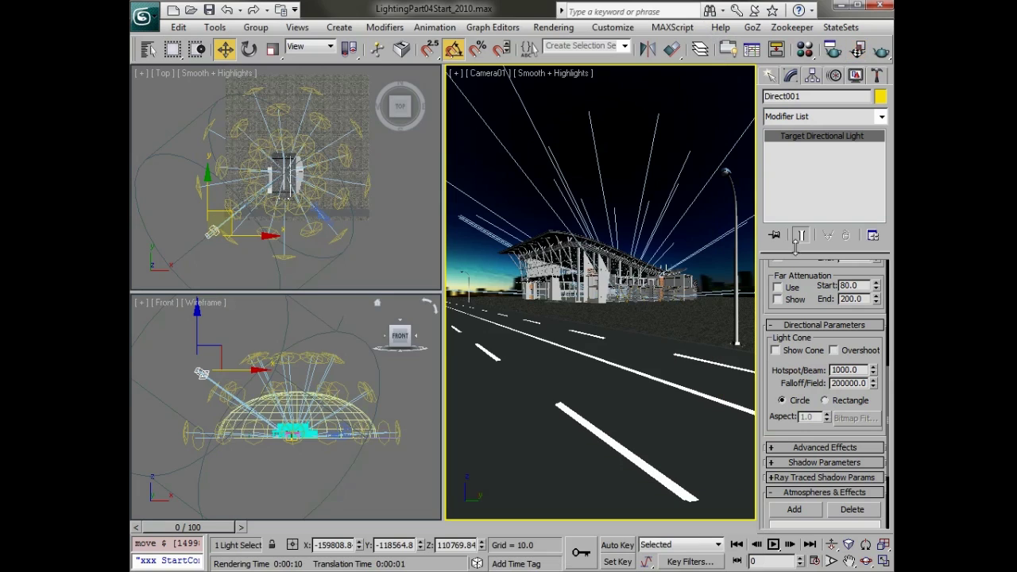
pyautogui.scroll(5, 807, 282)
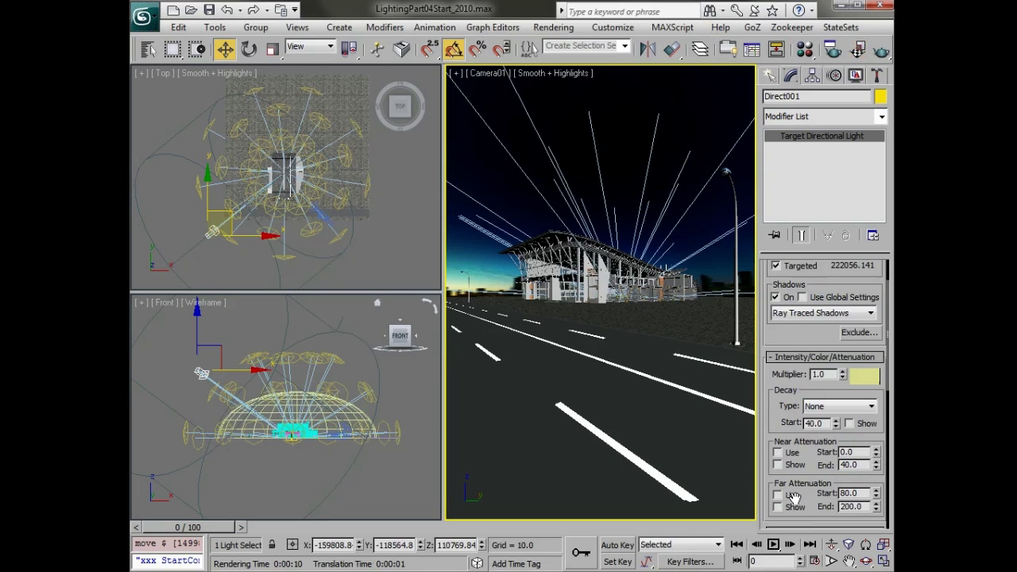
pyautogui.click(865, 386)
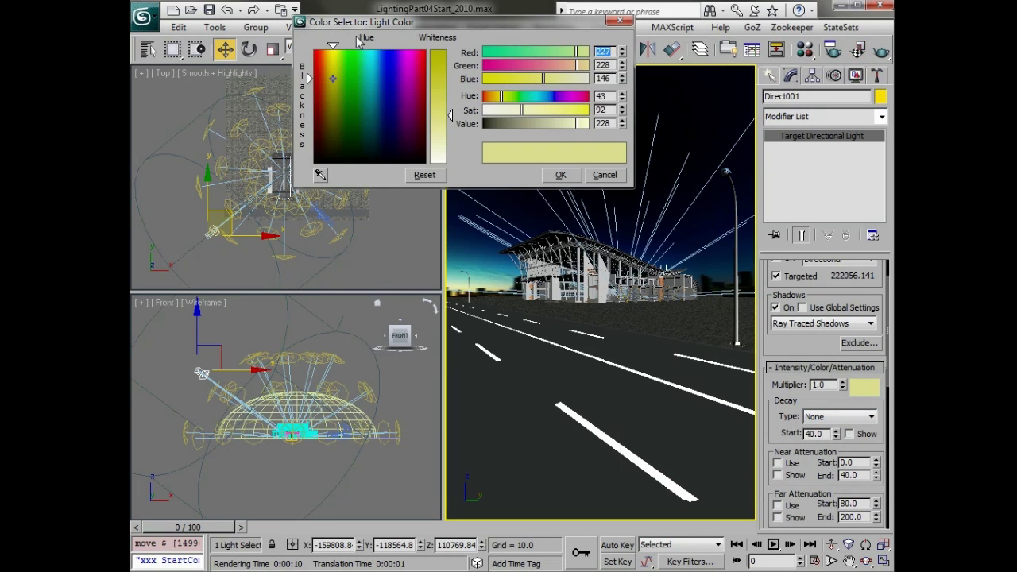
pyautogui.moveTo(443, 72); pyautogui.dragTo(445, 62)
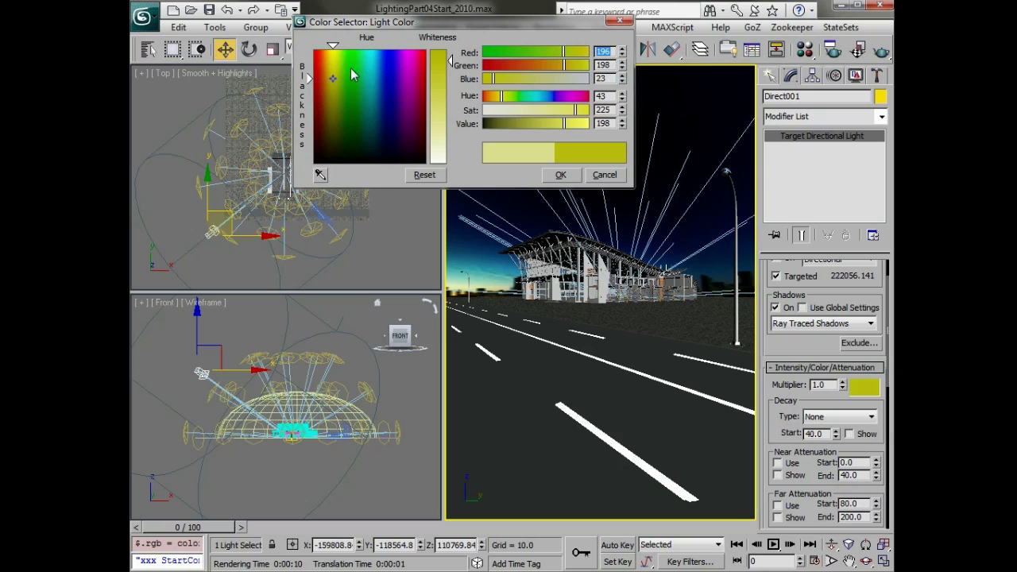
pyautogui.moveTo(332, 62); pyautogui.dragTo(326, 59)
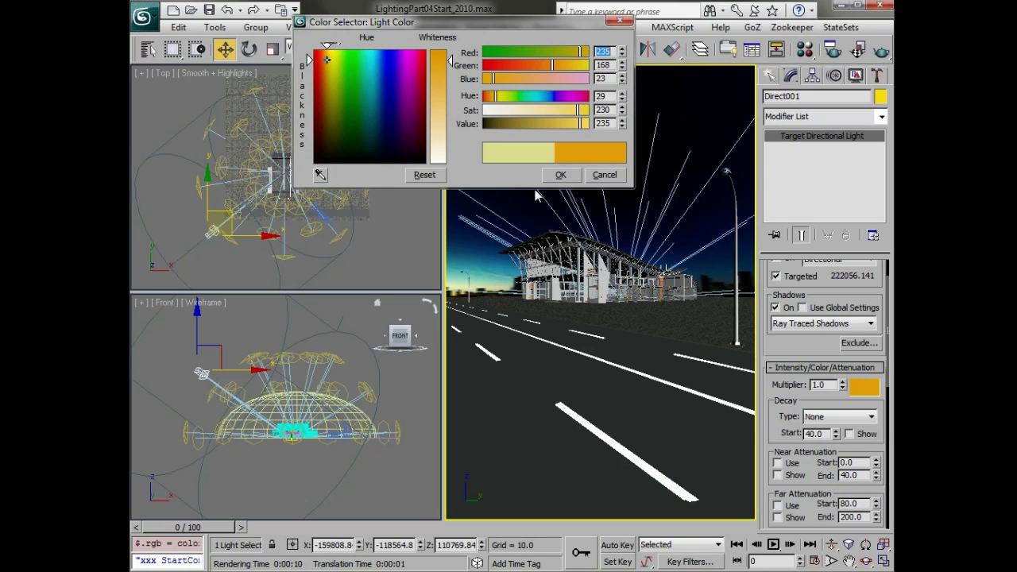
pyautogui.click(567, 173)
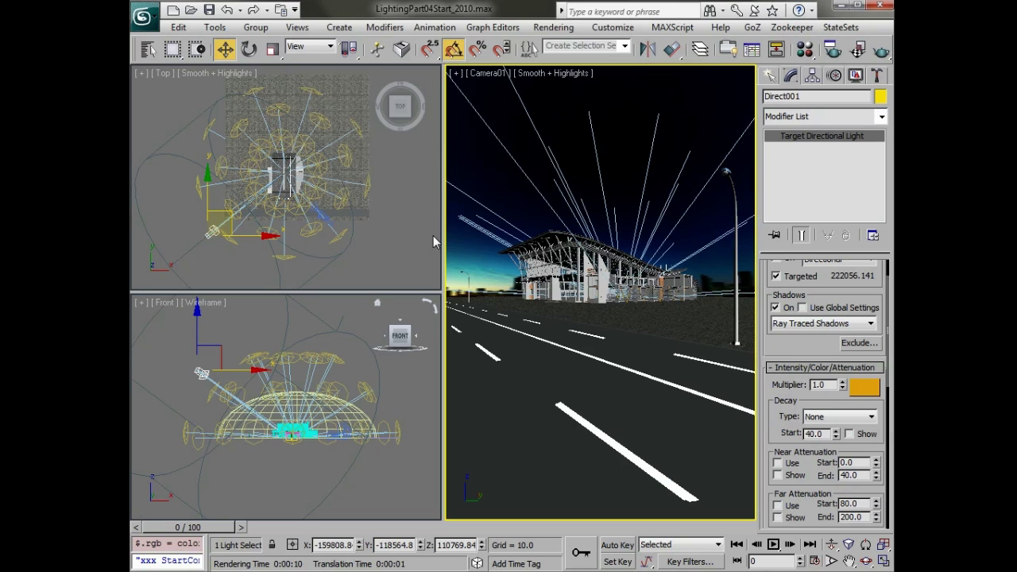
pyautogui.click(881, 50)
# Step: Give Spot004 and the dome spotlights a pale tan colour, then render Camera01
pyautogui.click(355, 123)
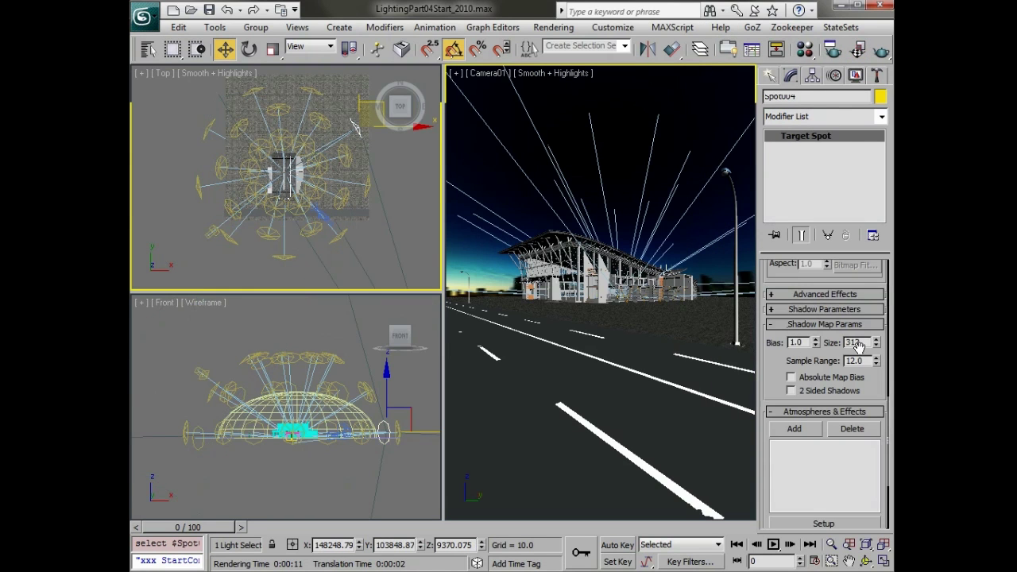
pyautogui.scroll(10, 770, 369)
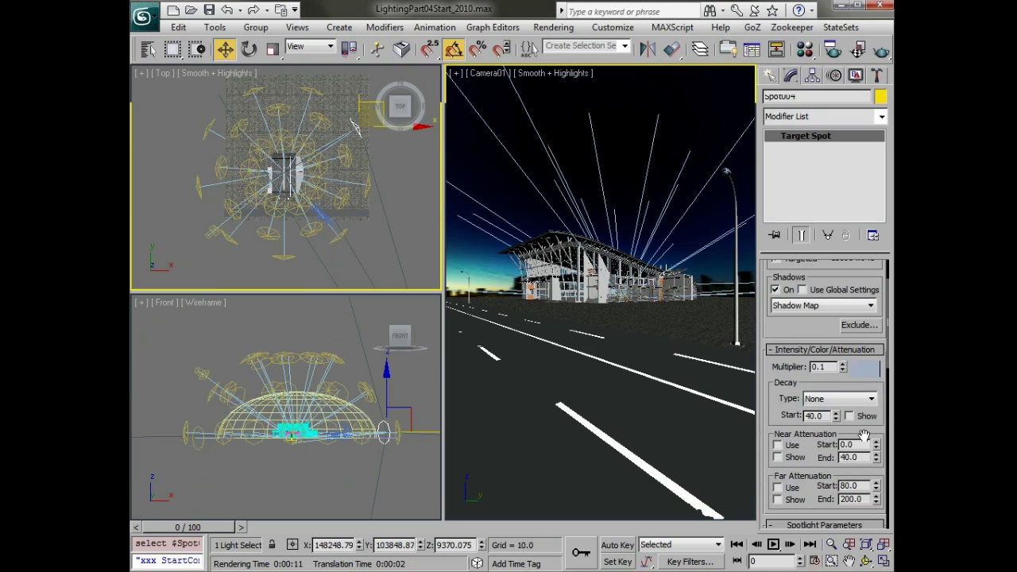
pyautogui.click(867, 370)
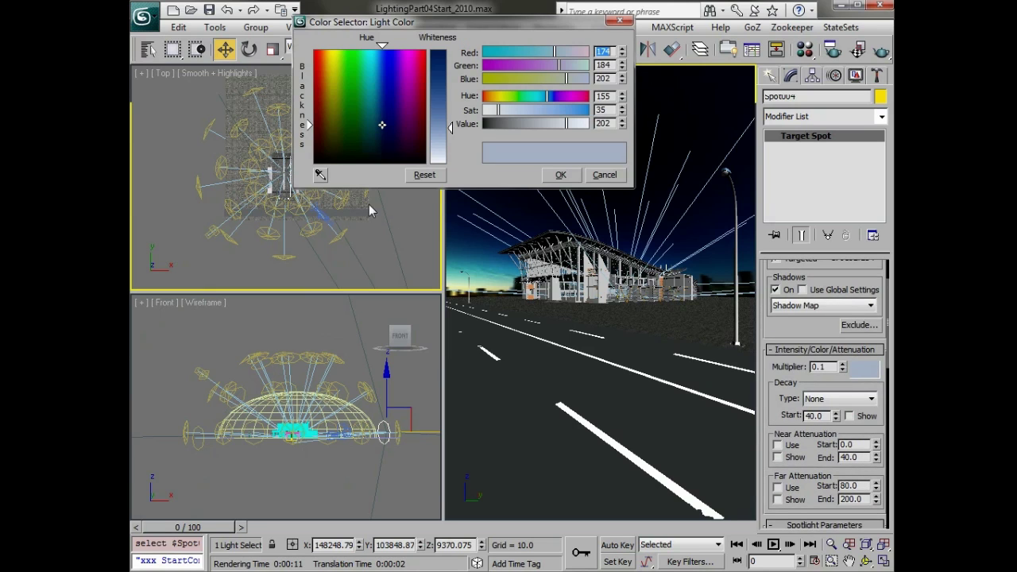
pyautogui.click(332, 131)
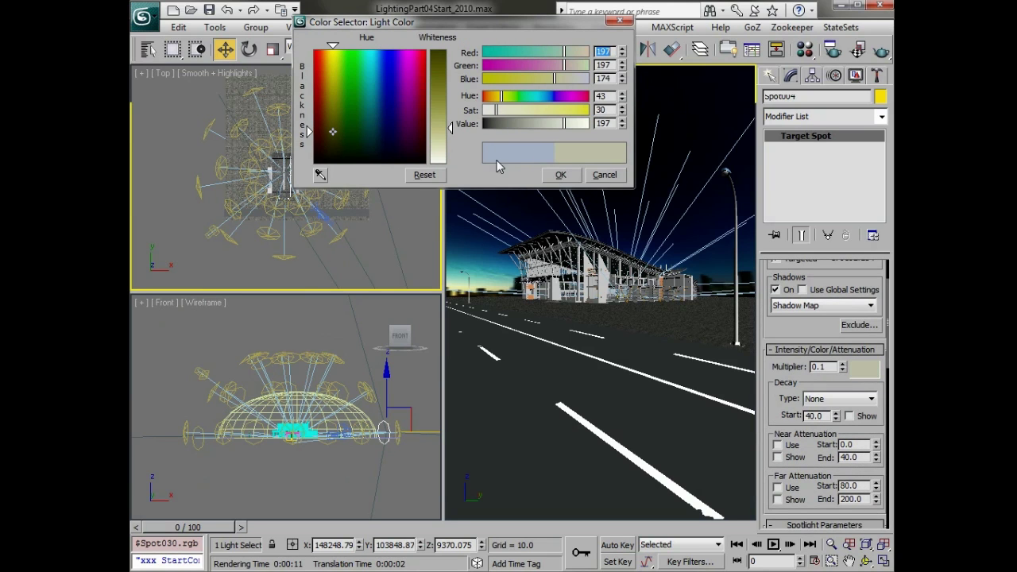
pyautogui.click(560, 175)
pyautogui.click(880, 52)
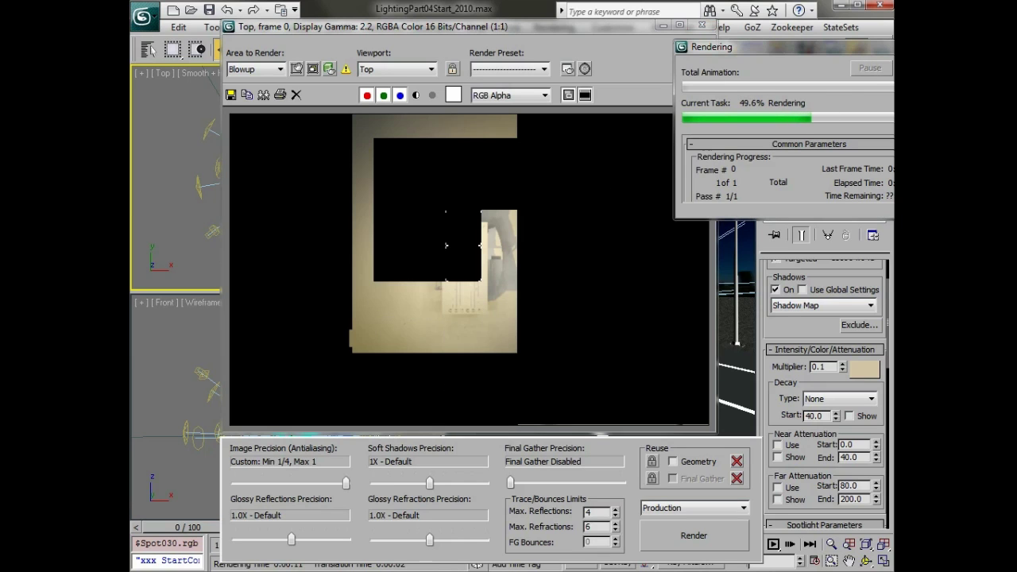
pyautogui.rightClick(737, 262)
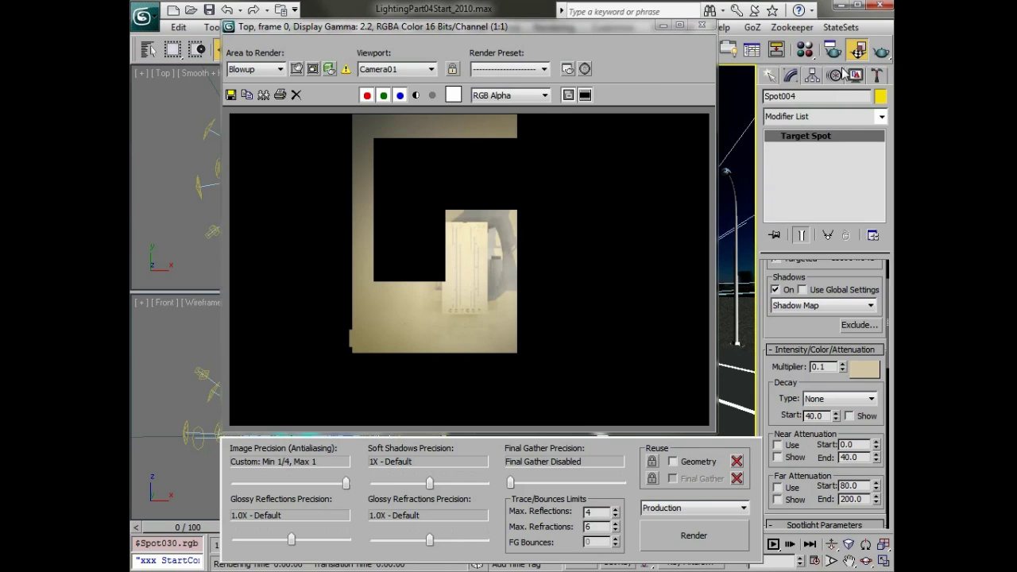
pyautogui.click(881, 51)
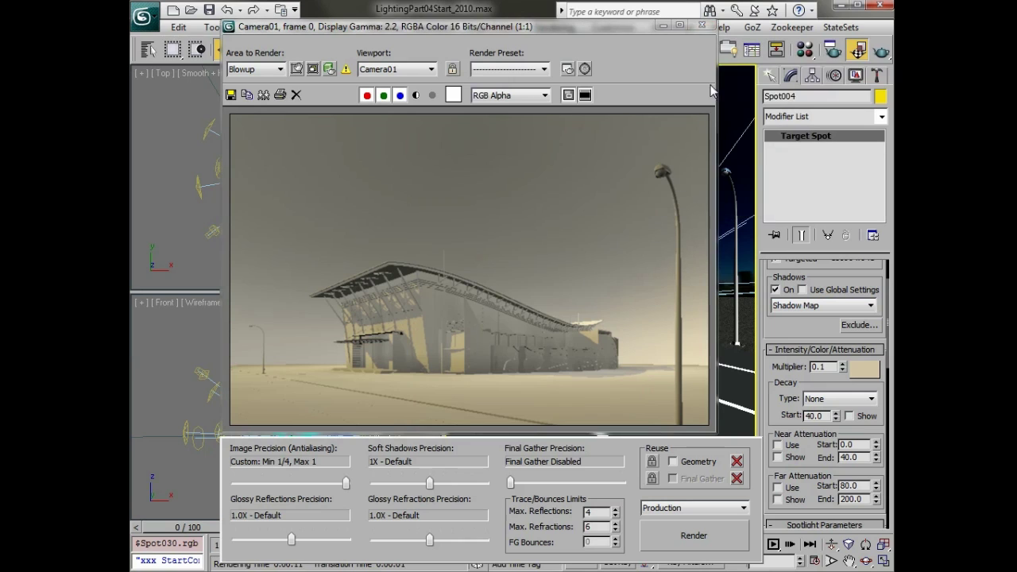
pyautogui.click(702, 26)
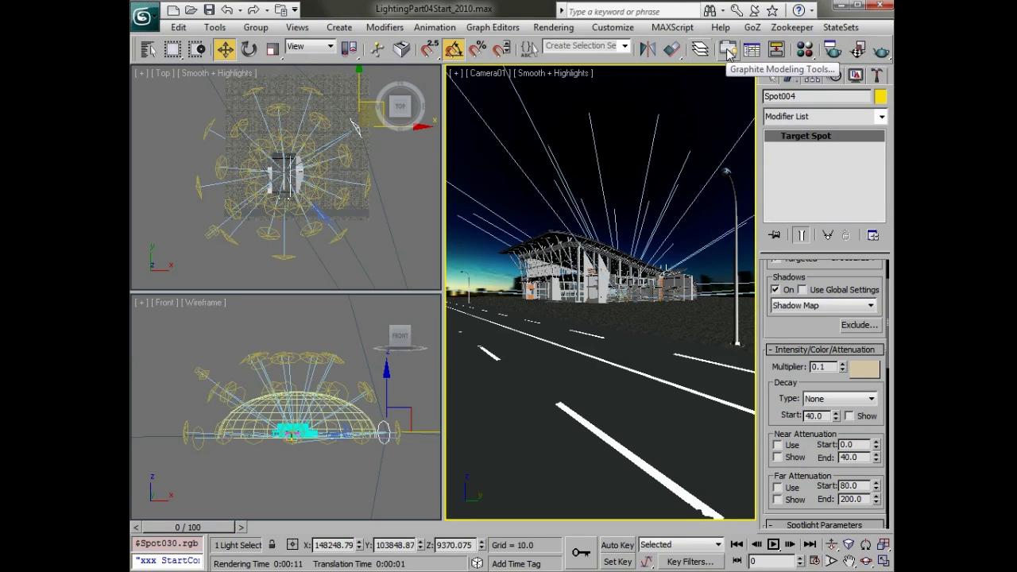
# Step: Hide the LightDome layer and rename Direct001 to Sun in the Light Lister
pyautogui.click(700, 50)
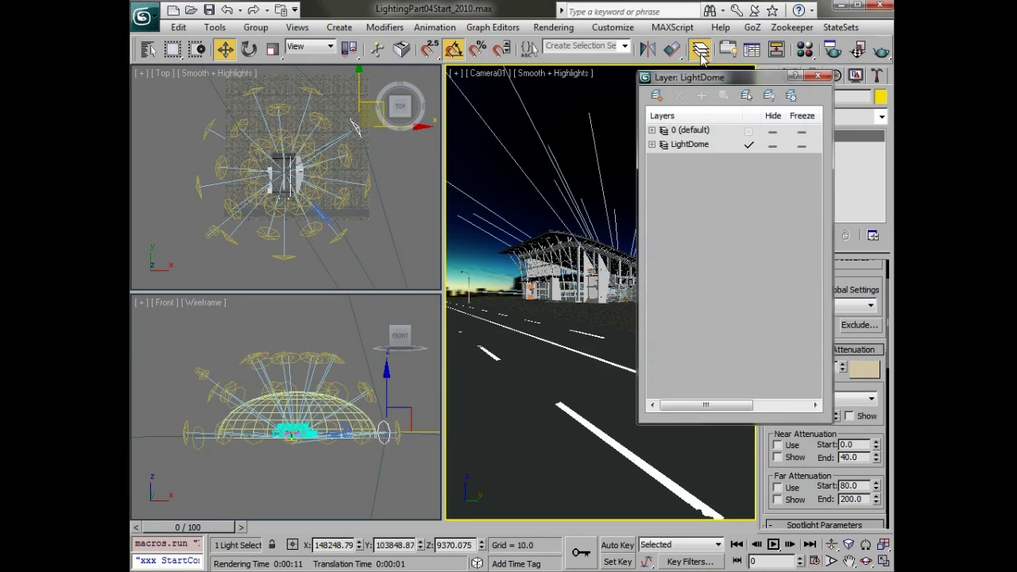
pyautogui.click(774, 147)
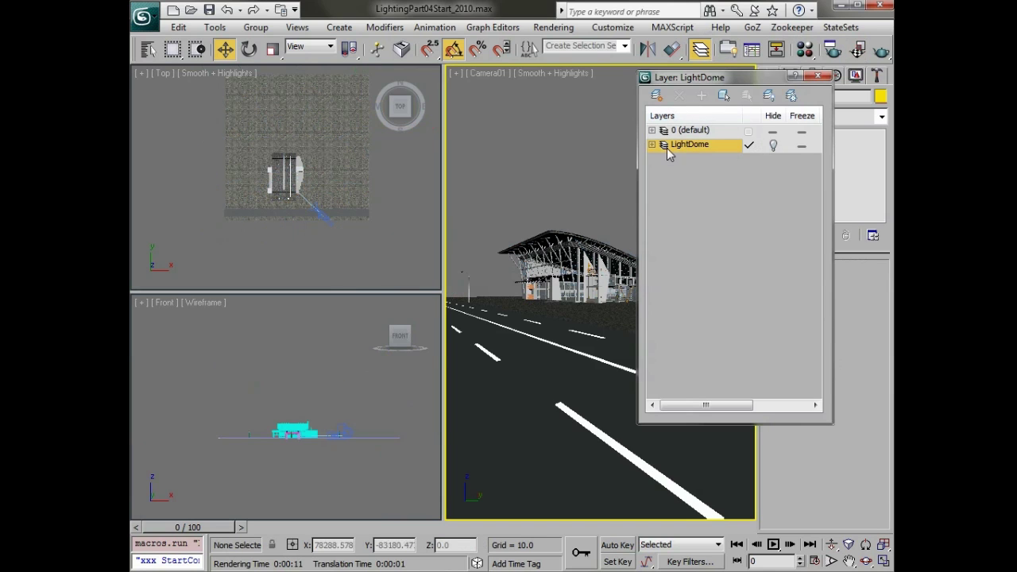
pyautogui.click(217, 28)
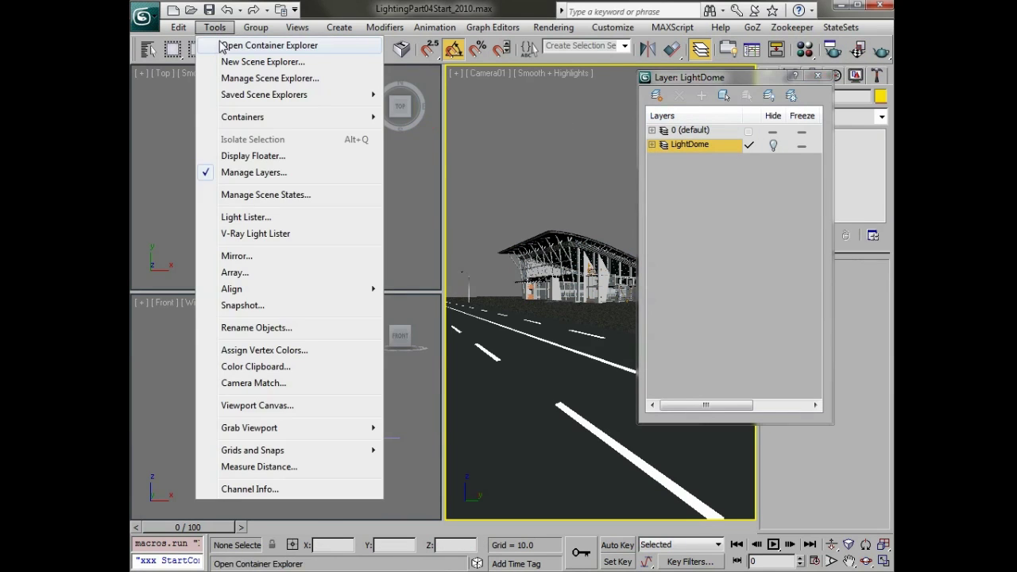
pyautogui.click(250, 217)
pyautogui.moveTo(283, 242); pyautogui.dragTo(230, 95)
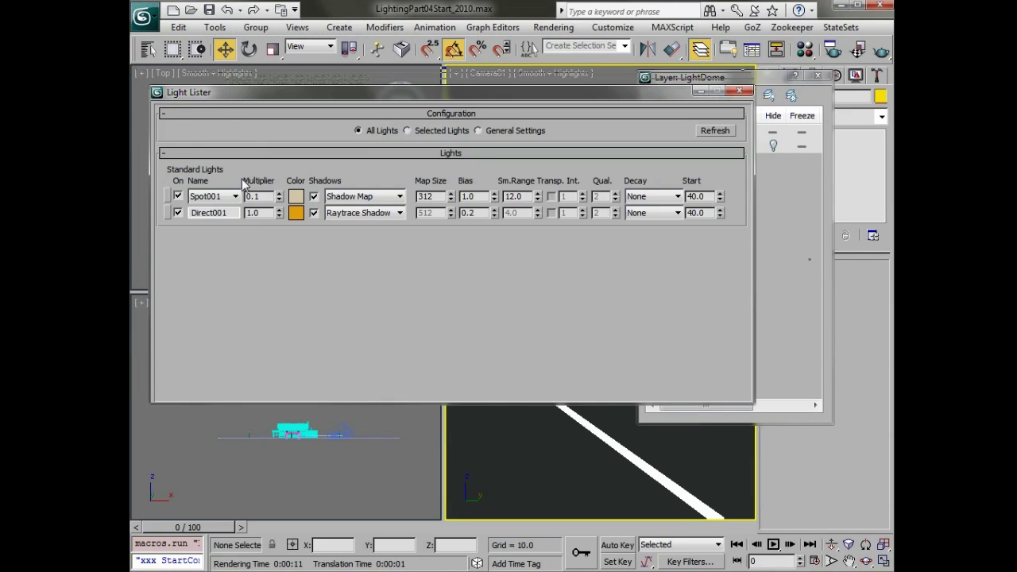
pyautogui.click(210, 204)
pyautogui.click(209, 205)
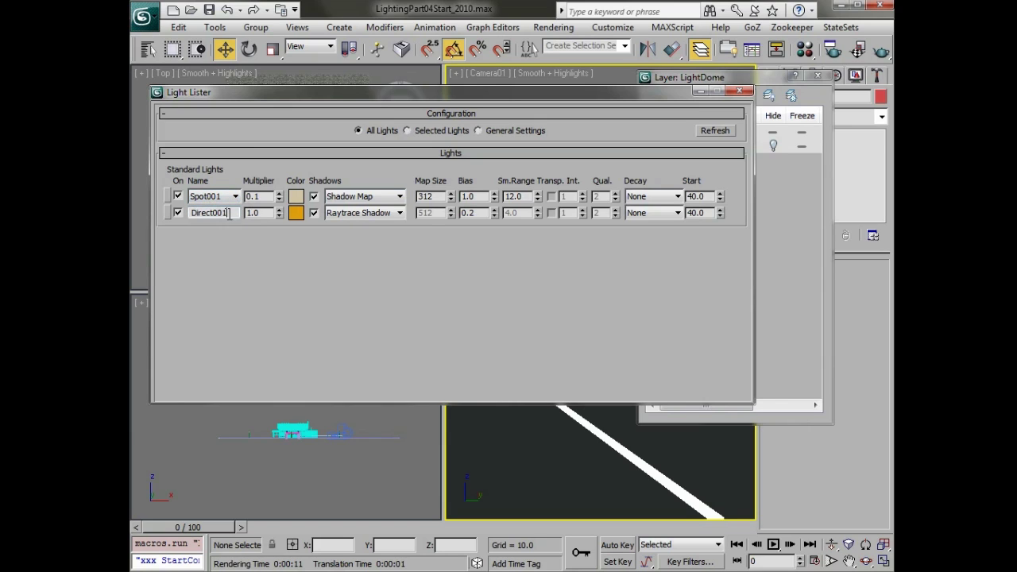
pyautogui.moveTo(230, 212); pyautogui.dragTo(190, 212)
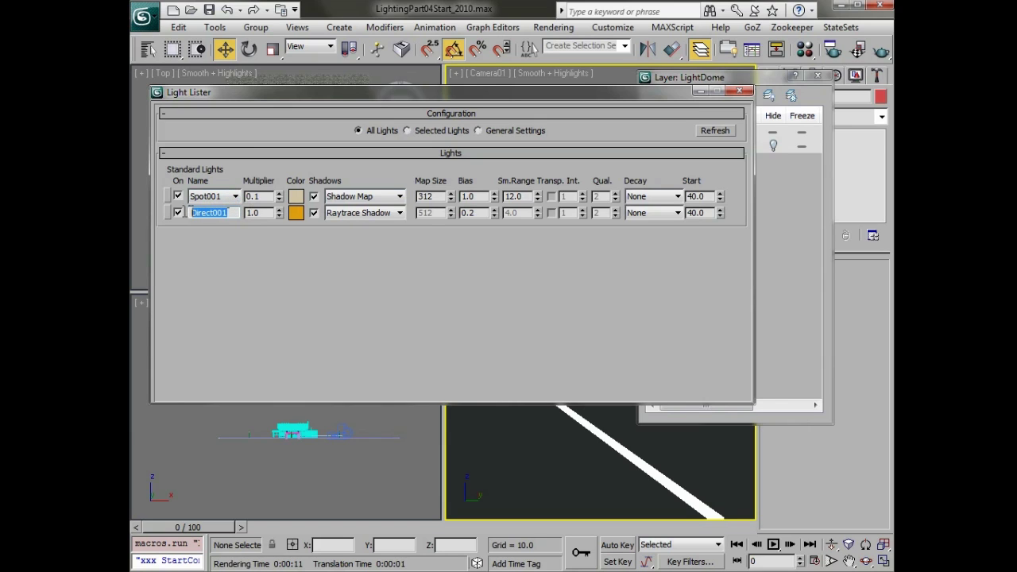
pyautogui.click(198, 200)
pyautogui.click(199, 201)
pyautogui.moveTo(234, 212); pyautogui.dragTo(191, 213)
pyautogui.write('Sun')
# Step: Set the dome spotlights' colour to pale blue-grey (174, 187, 196) in the Light Lister
pyautogui.click(229, 196)
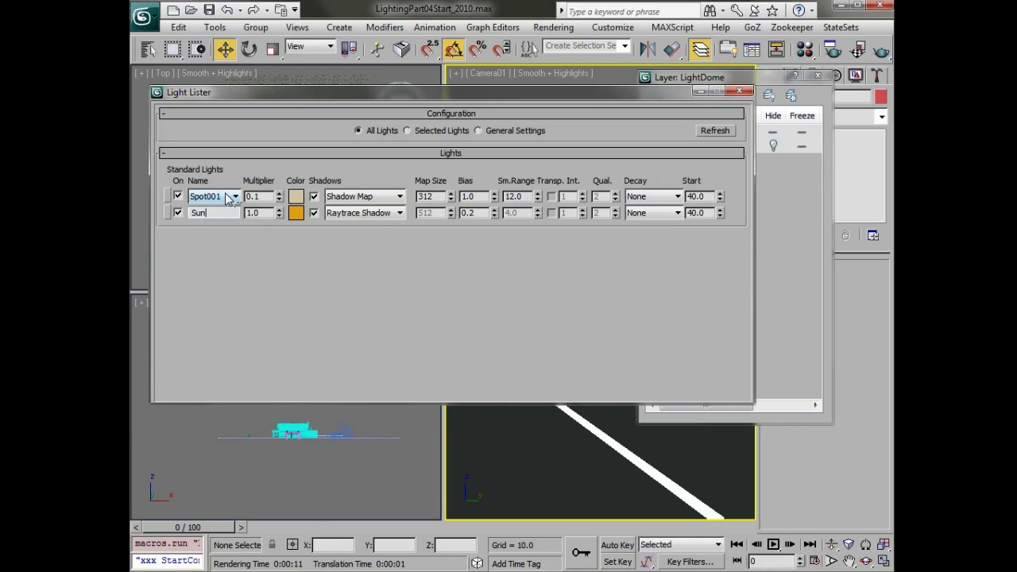
pyautogui.click(299, 199)
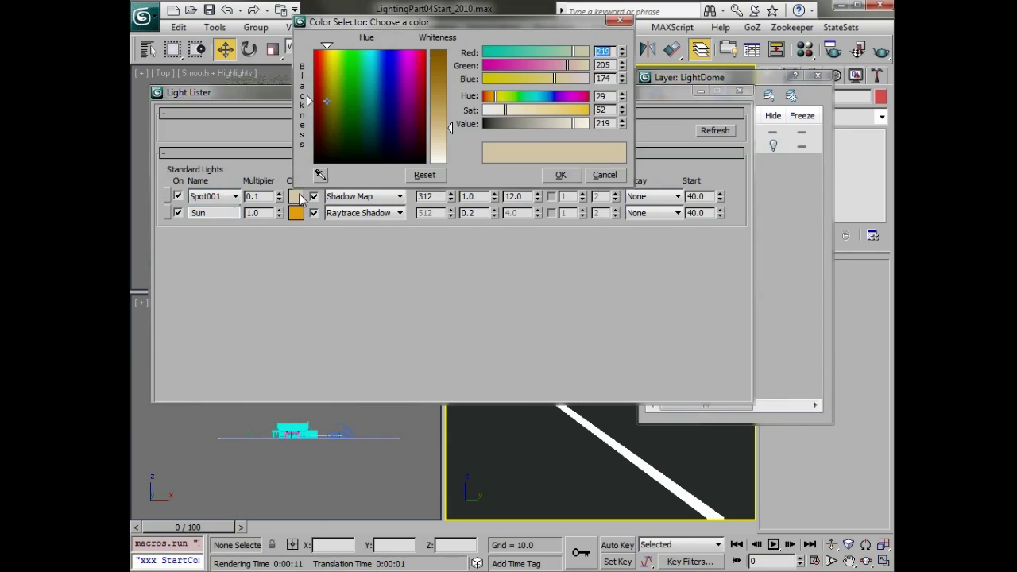
pyautogui.moveTo(381, 141)
pyautogui.mouseDown()
pyautogui.moveTo(375, 131)
pyautogui.moveTo(380, 159)
pyautogui.moveTo(373, 143)
pyautogui.mouseUp()
pyautogui.press('Escape')
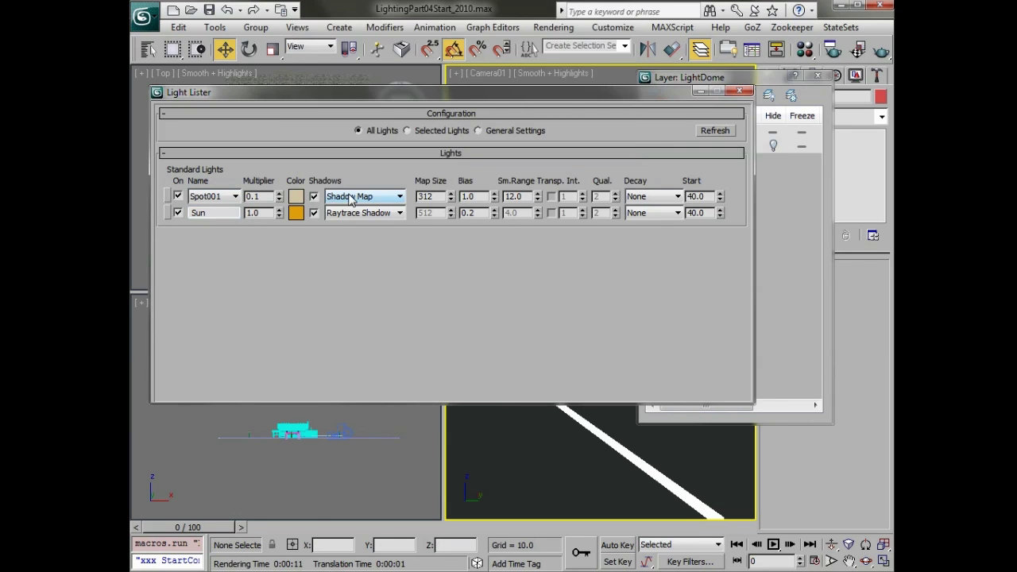
pyautogui.click(373, 197)
pyautogui.click(376, 198)
pyautogui.click(295, 198)
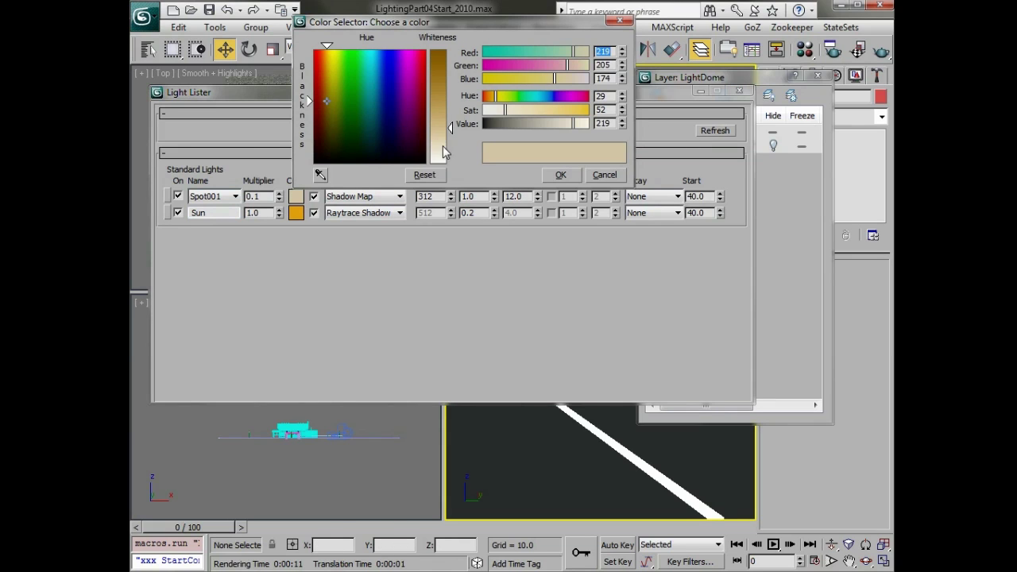
pyautogui.moveTo(372, 139); pyautogui.dragTo(378, 133)
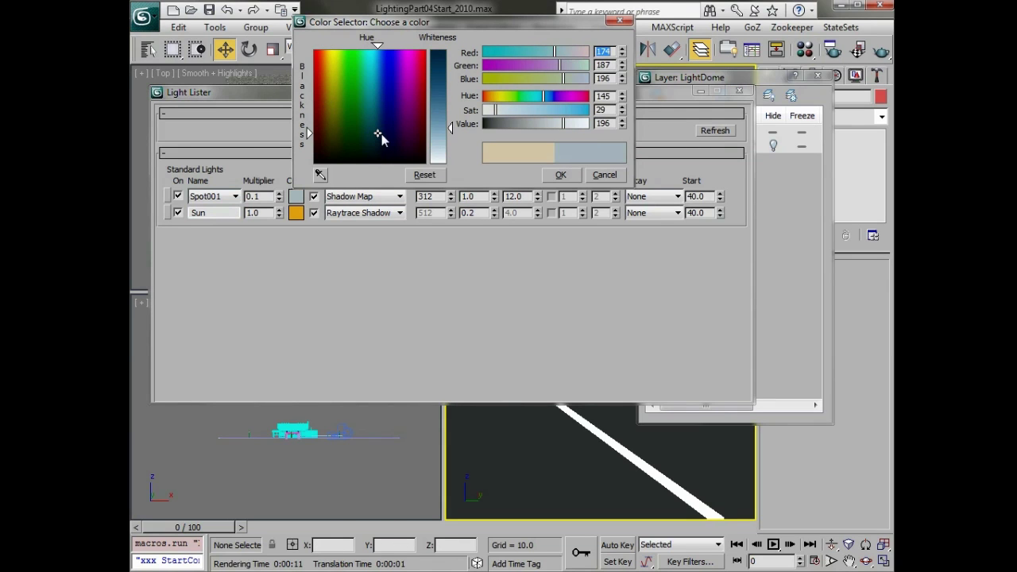
pyautogui.click(550, 174)
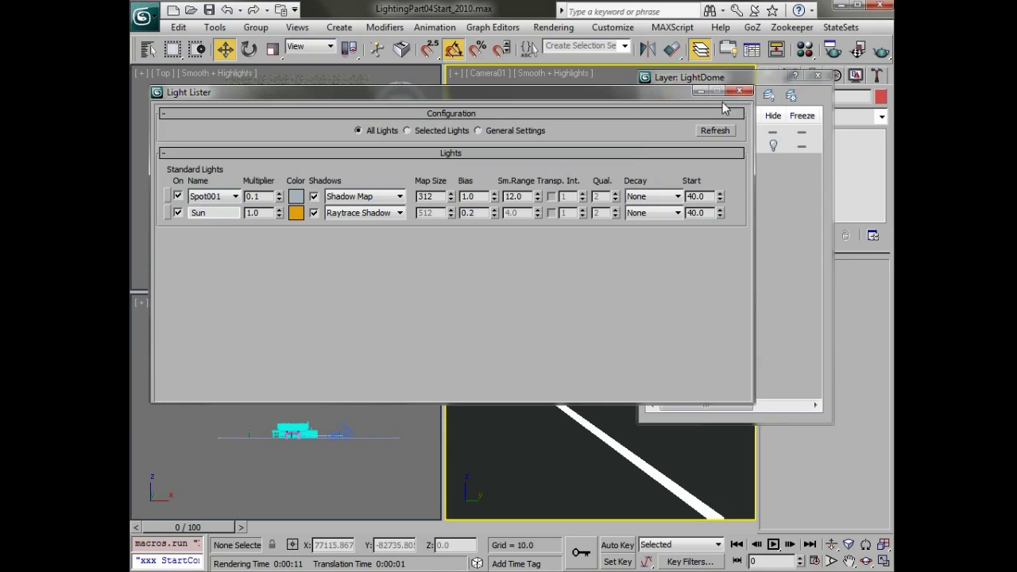
pyautogui.click(739, 90)
# Step: Uncheck Material Override Enable in Render Setup Processing and render Camera01
pyautogui.click(816, 76)
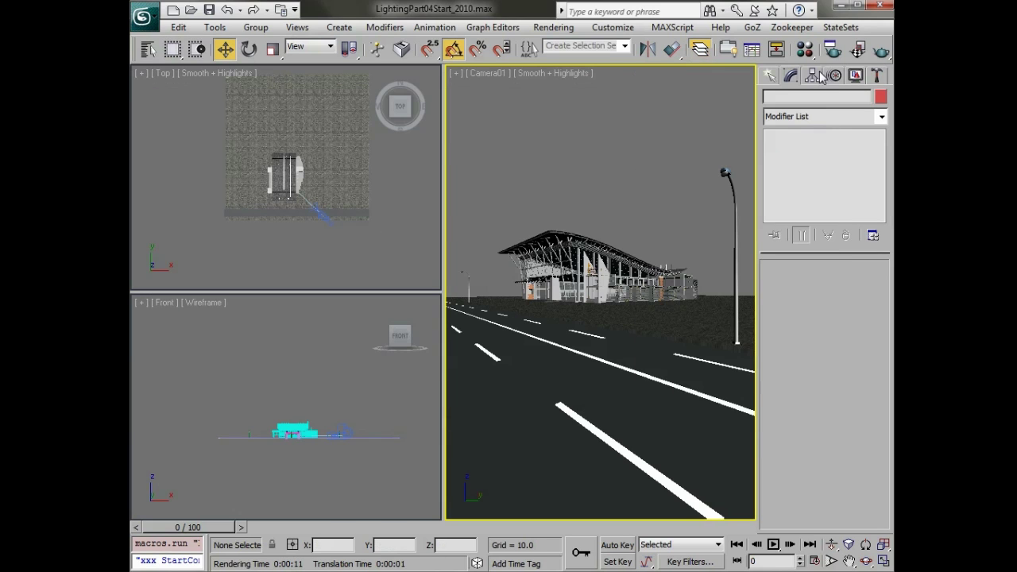
pyautogui.click(832, 50)
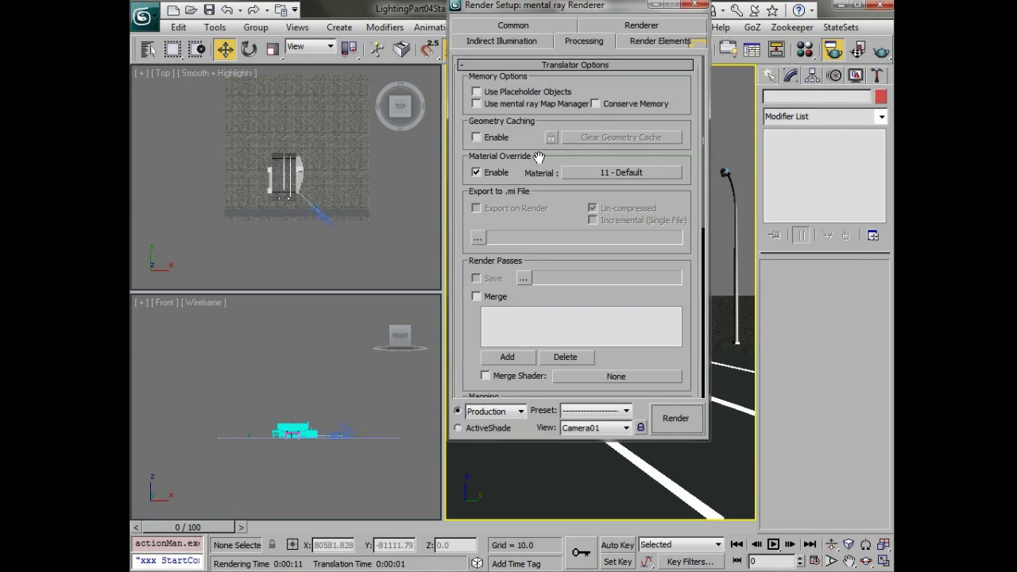
pyautogui.click(490, 175)
pyautogui.click(491, 175)
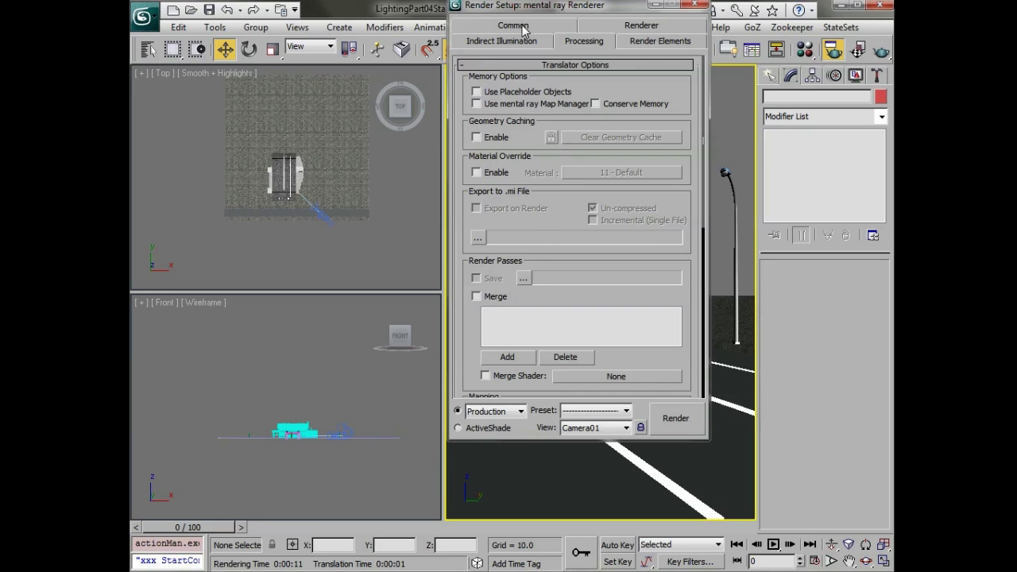
pyautogui.click(678, 427)
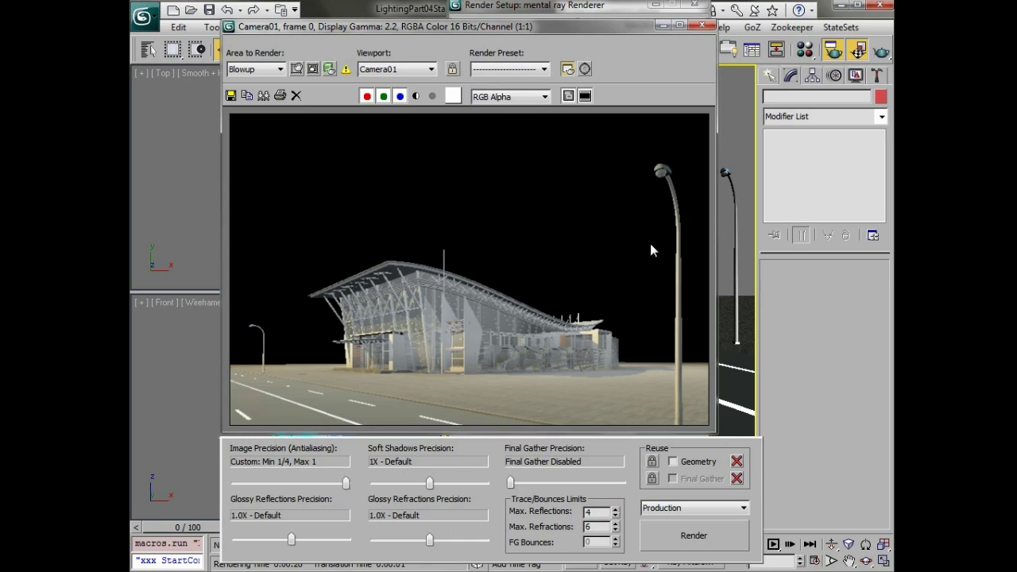
pyautogui.click(664, 26)
# Step: Unhide LightDome, set the Selection Filter to All, and select the sky dome
pyautogui.click(657, 4)
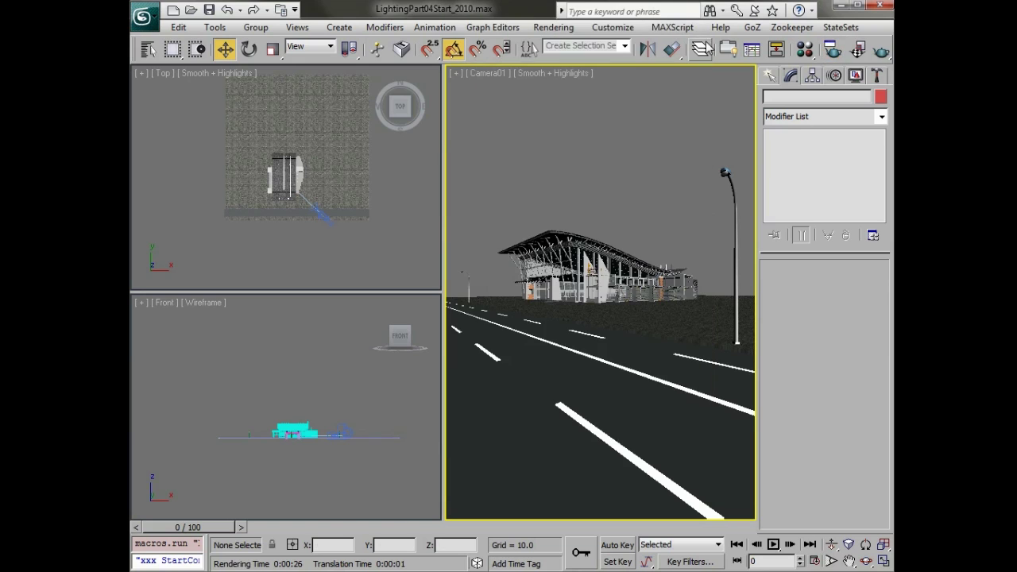
pyautogui.click(699, 50)
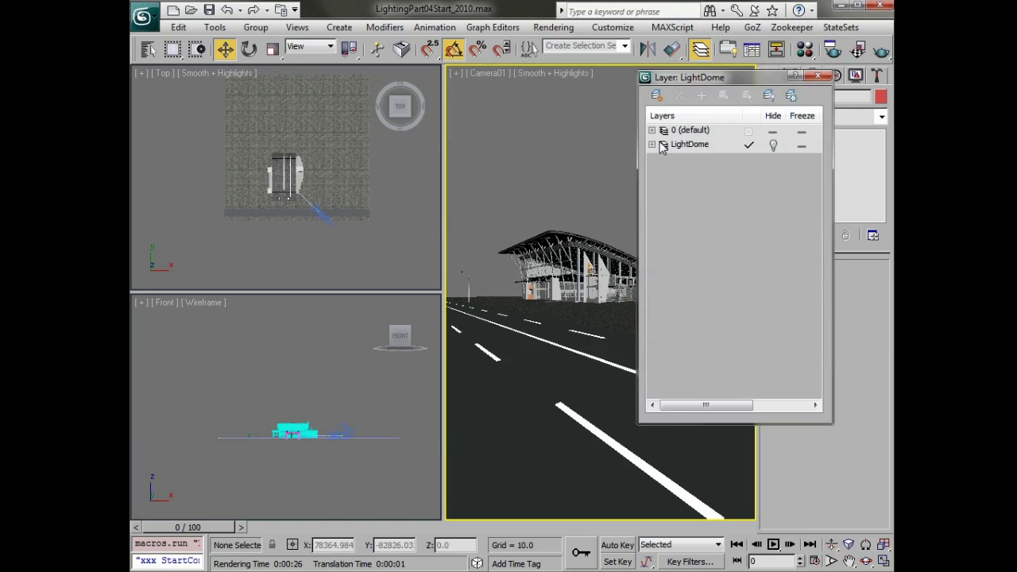
pyautogui.click(773, 146)
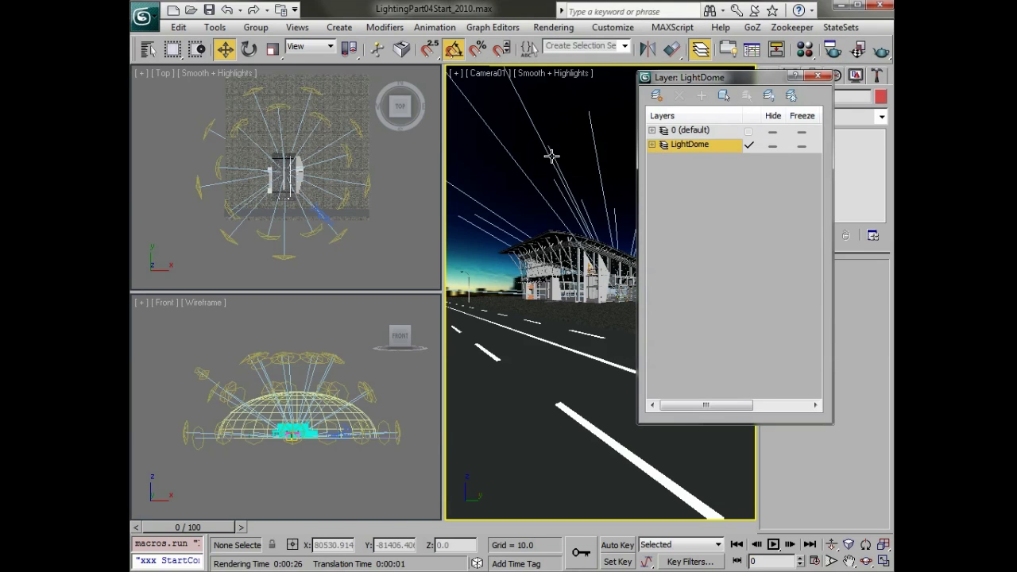
pyautogui.click(471, 189)
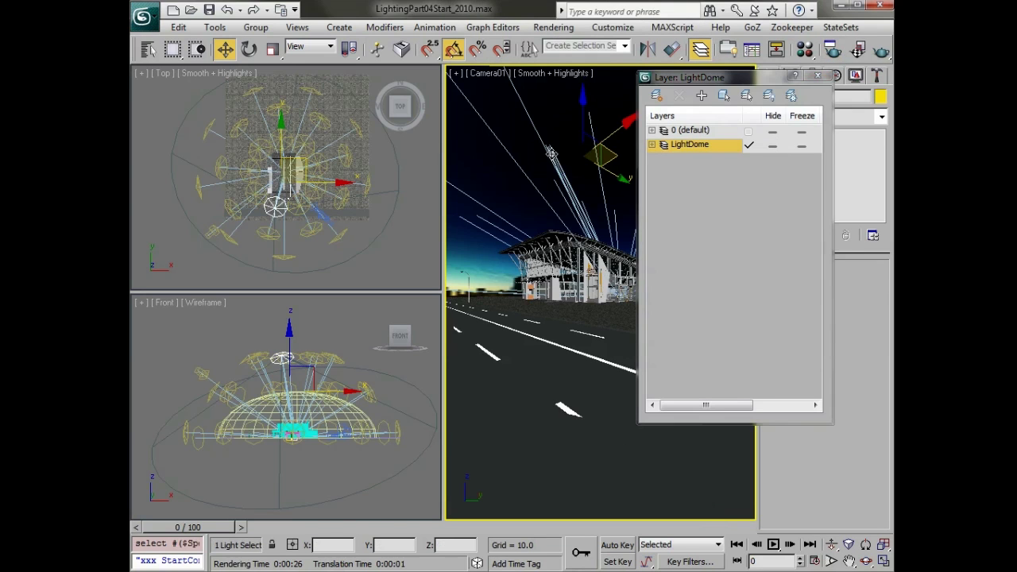
pyautogui.click(350, 401)
pyautogui.moveTo(143, 49); pyautogui.dragTo(299, 49)
pyautogui.click(246, 47)
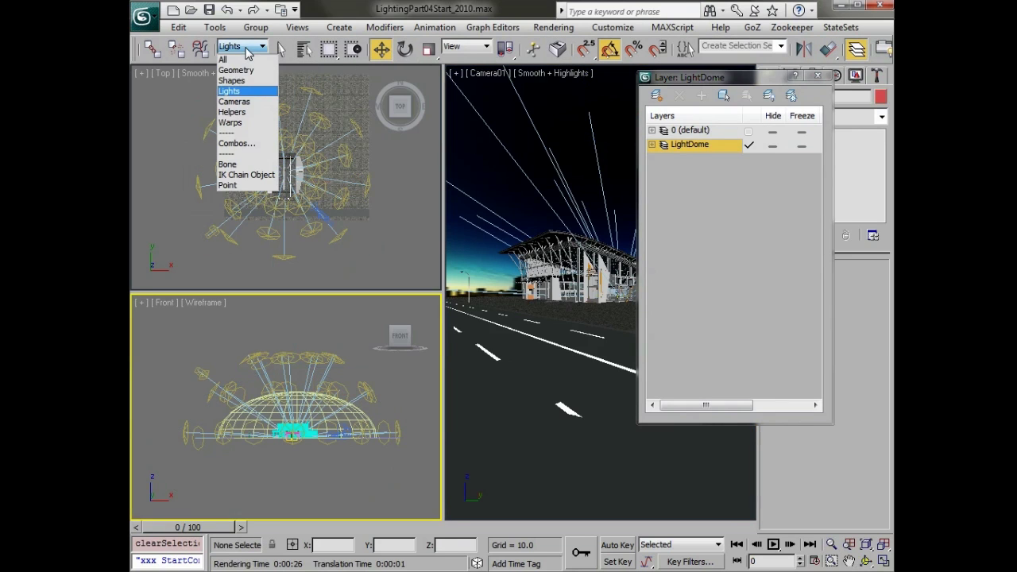
pyautogui.click(238, 59)
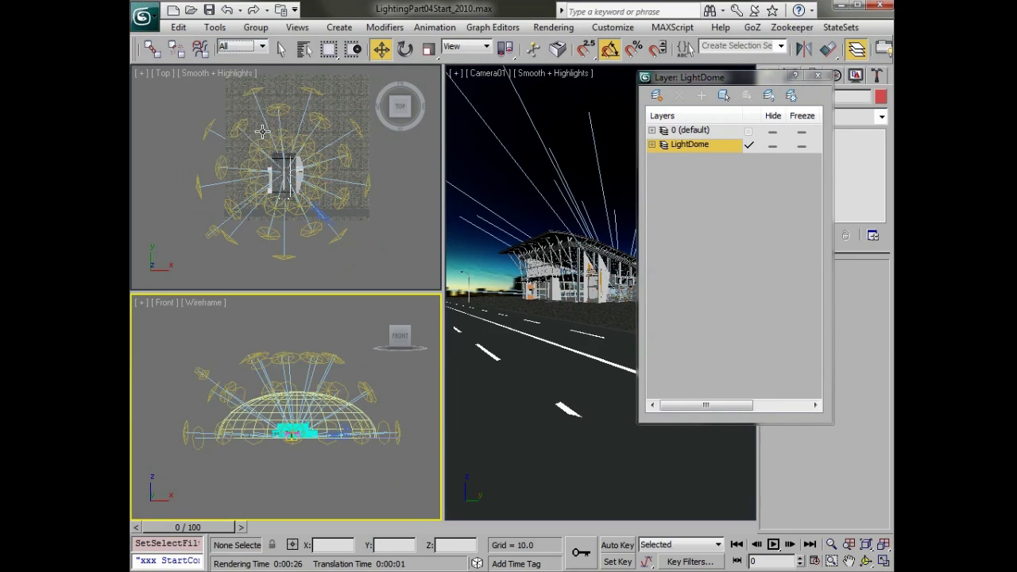
pyautogui.click(365, 433)
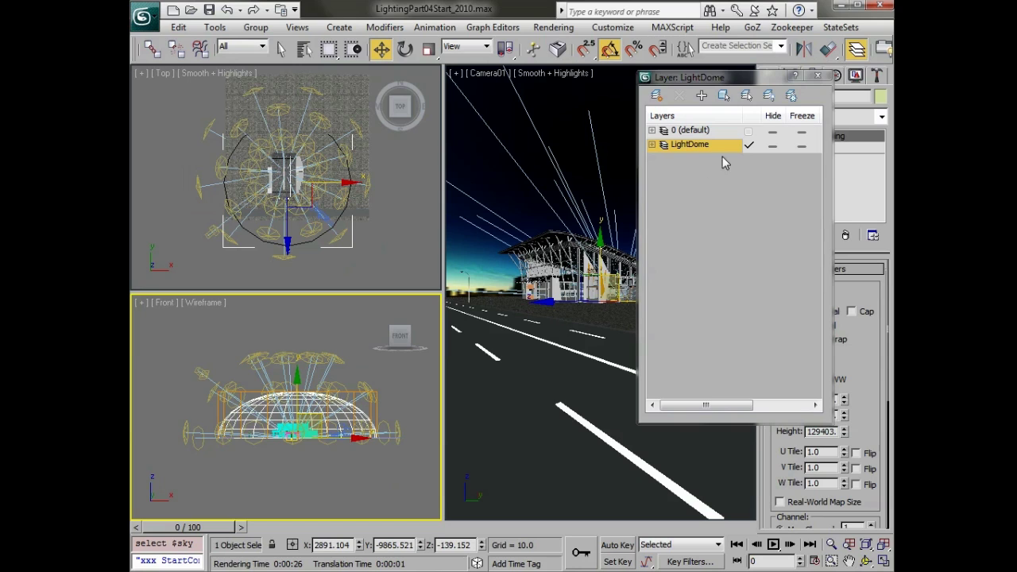
# Step: Make 0 (default) the current layer and hide the LightDome layer
pyautogui.click(748, 131)
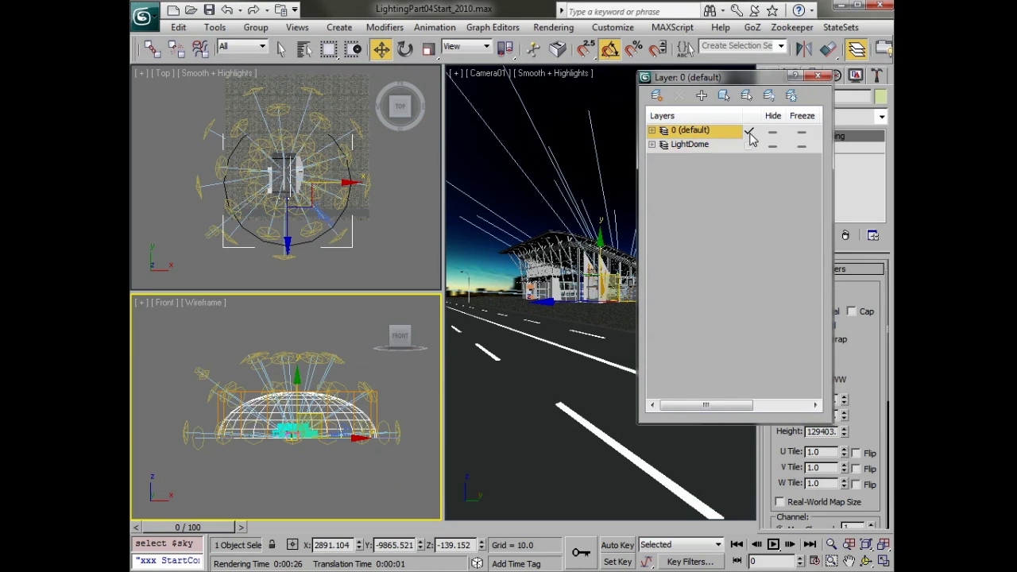
pyautogui.click(702, 97)
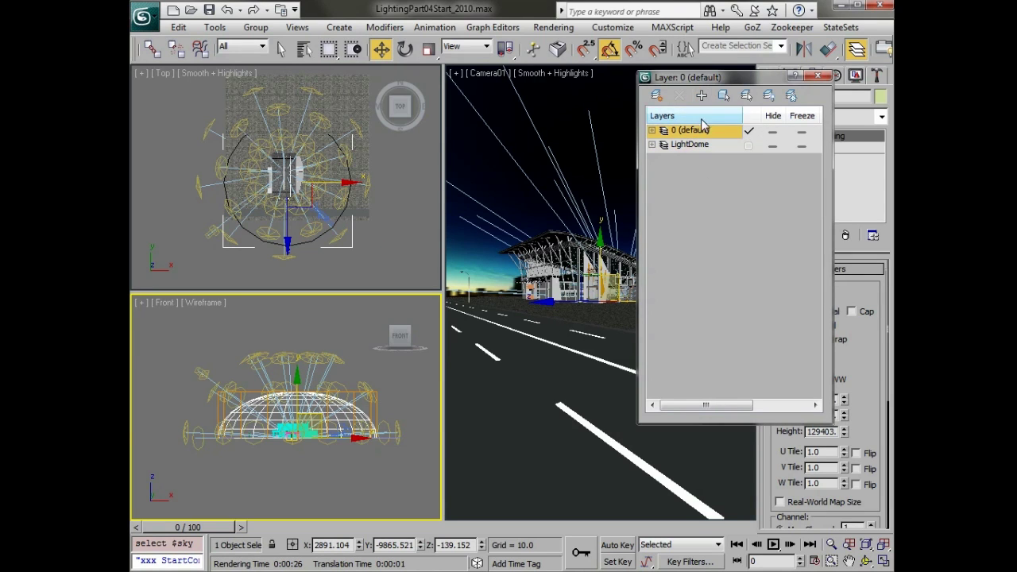
pyautogui.click(748, 146)
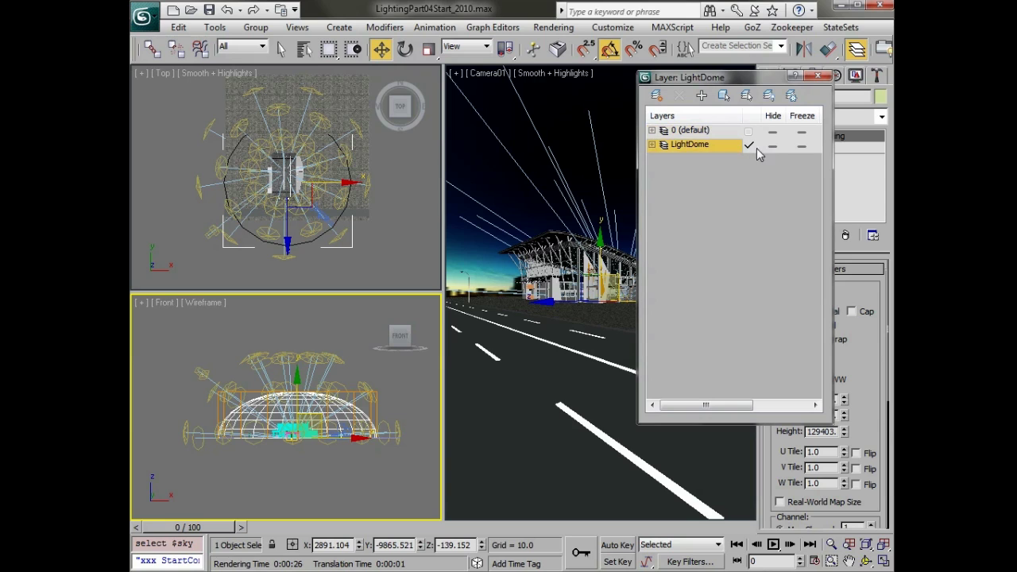
pyautogui.click(772, 146)
pyautogui.click(748, 131)
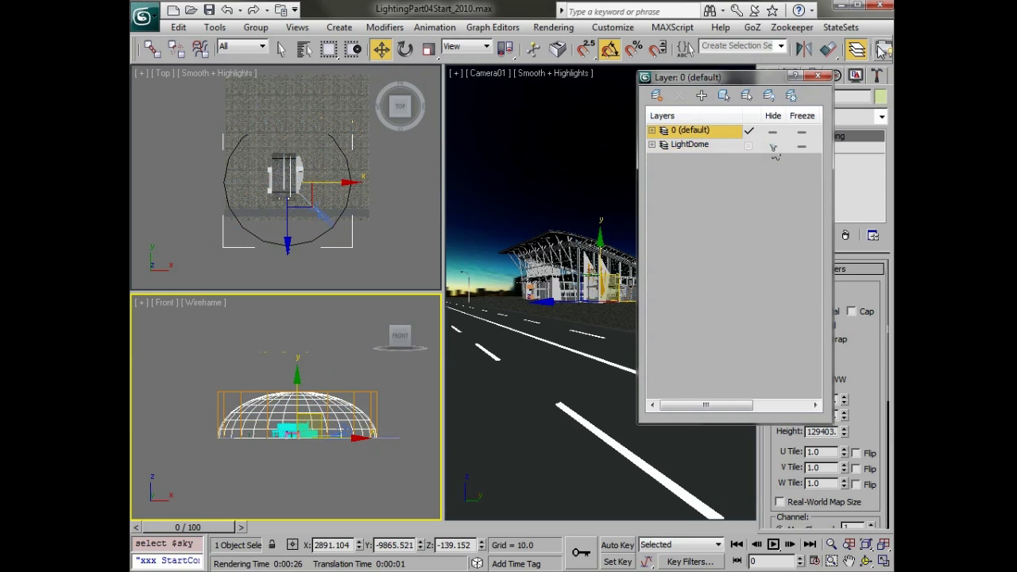
pyautogui.rightClick(591, 141)
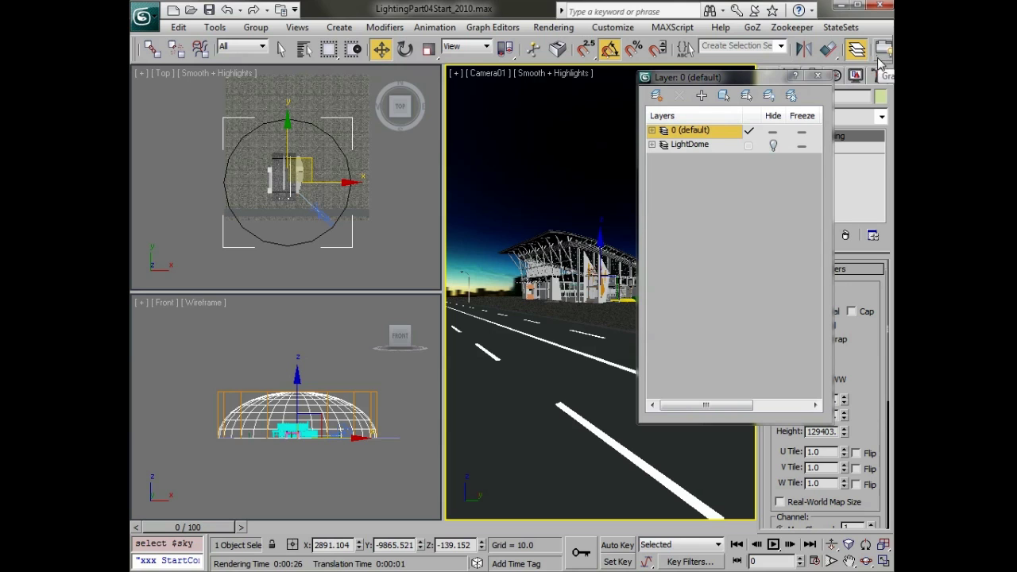
# Step: Render Camera01 without the dome lights, close the Layer manager, and bring up the Light Lister
pyautogui.hotkey('shift', 'q')
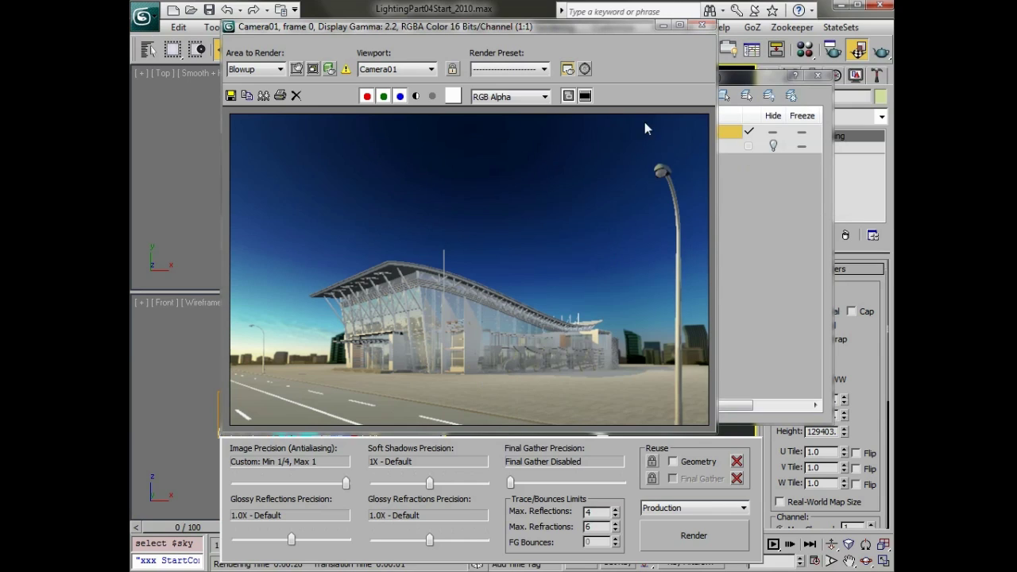
pyautogui.click(735, 79)
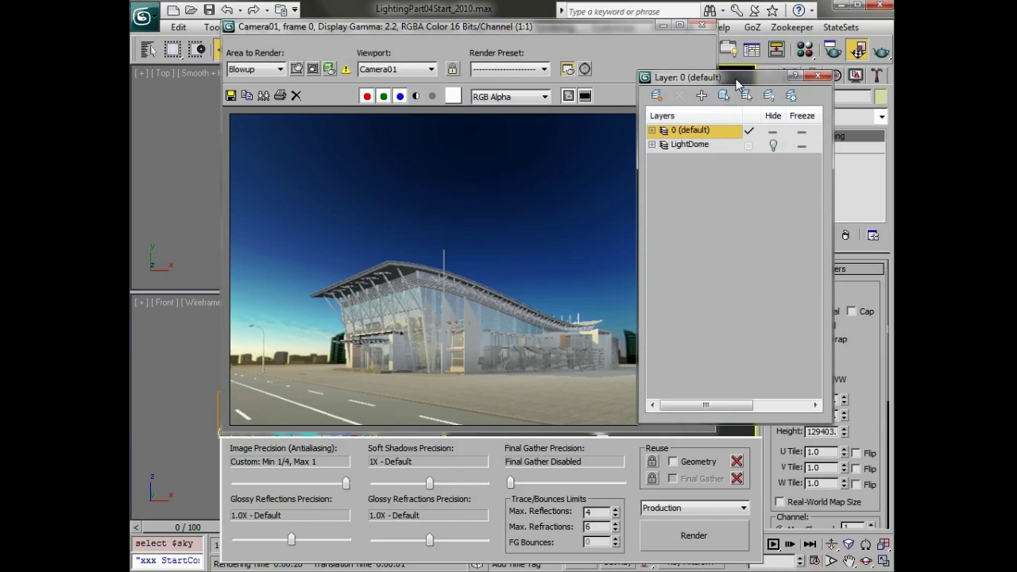
pyautogui.click(817, 75)
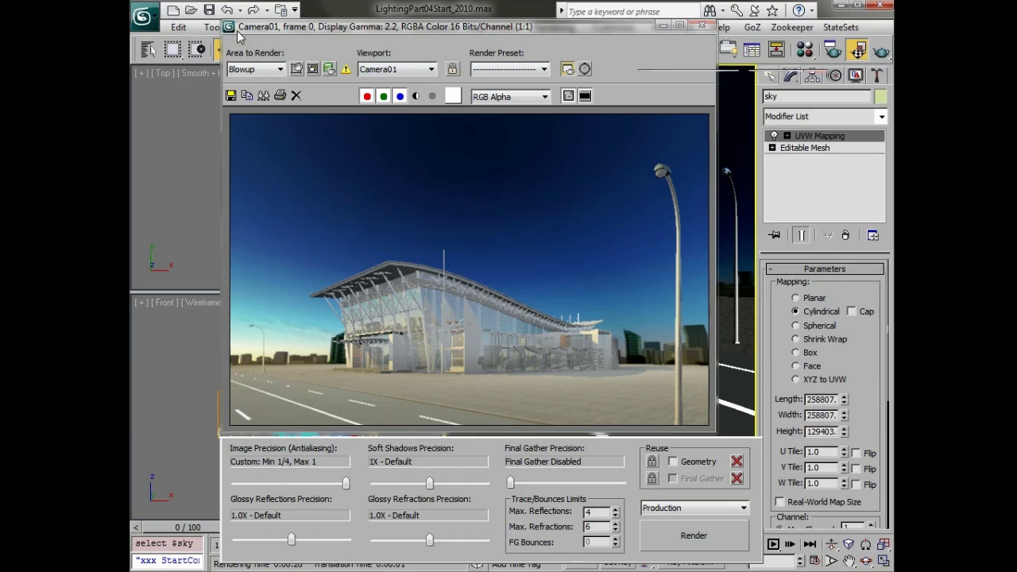
pyautogui.click(212, 27)
pyautogui.click(249, 216)
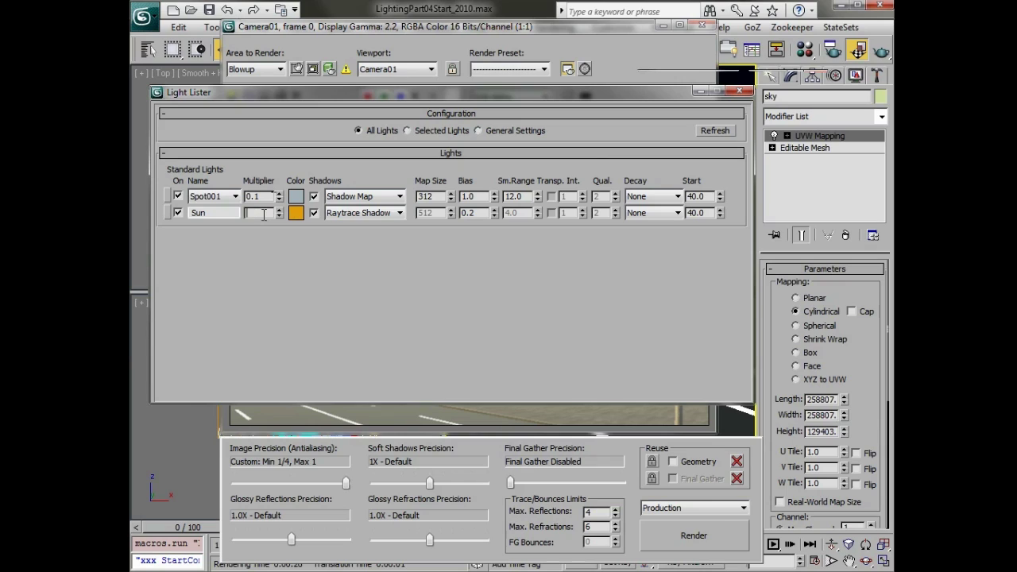
# Step: Set the Sun multiplier to 2.0 and Spot001 to 0.05, then re-render Camera01
pyautogui.press('Return')
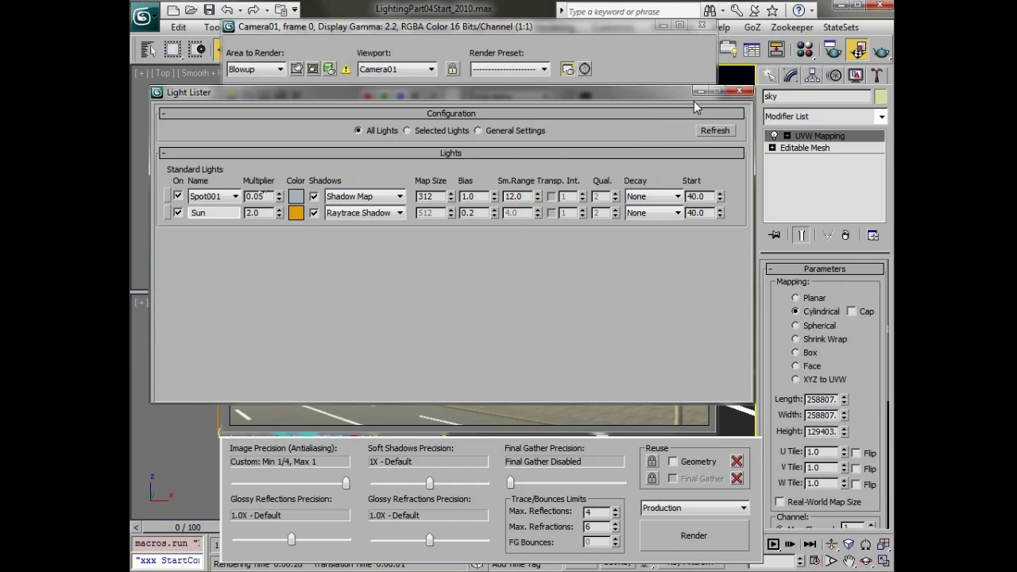
pyautogui.click(694, 537)
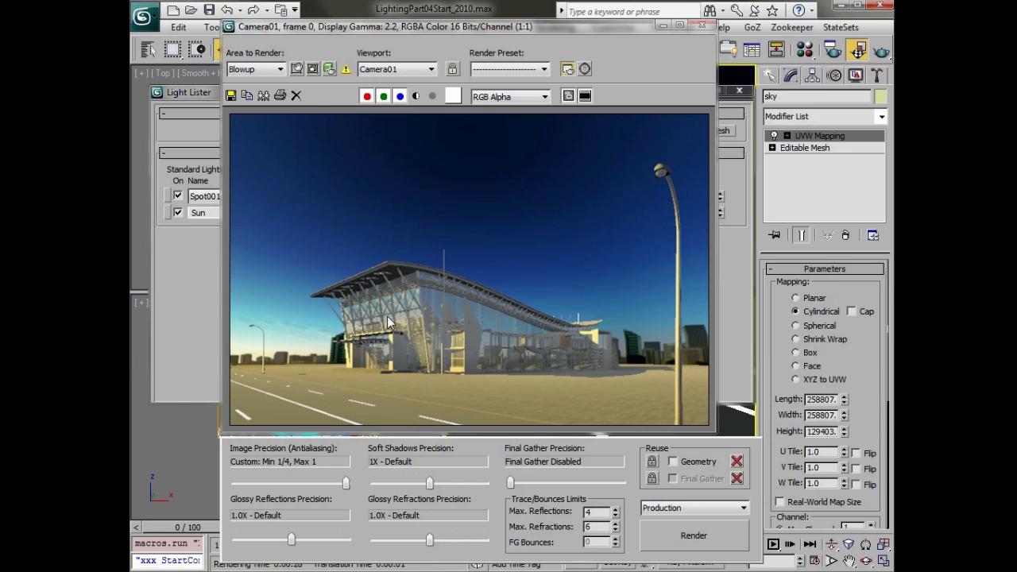
# Step: In Render Setup's Renderer settings, raise Samples per Pixel Maximum to 16
pyautogui.click(832, 51)
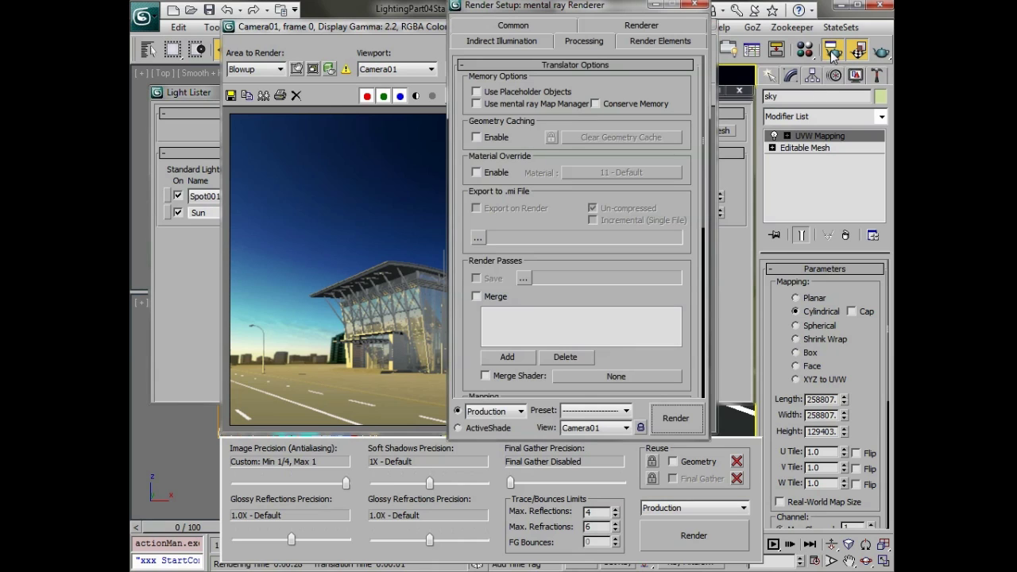
pyautogui.click(604, 29)
pyautogui.click(543, 198)
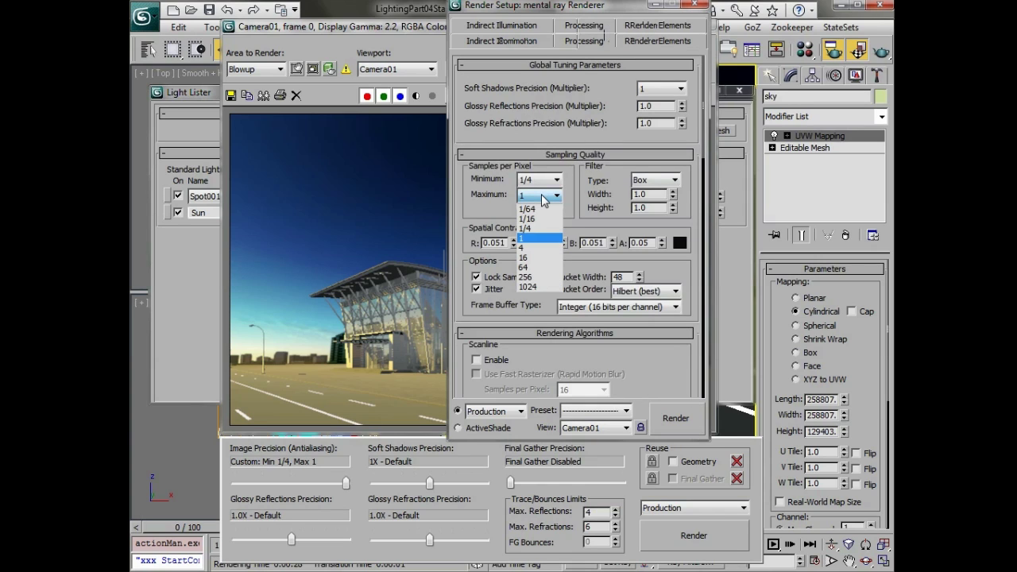
pyautogui.click(539, 257)
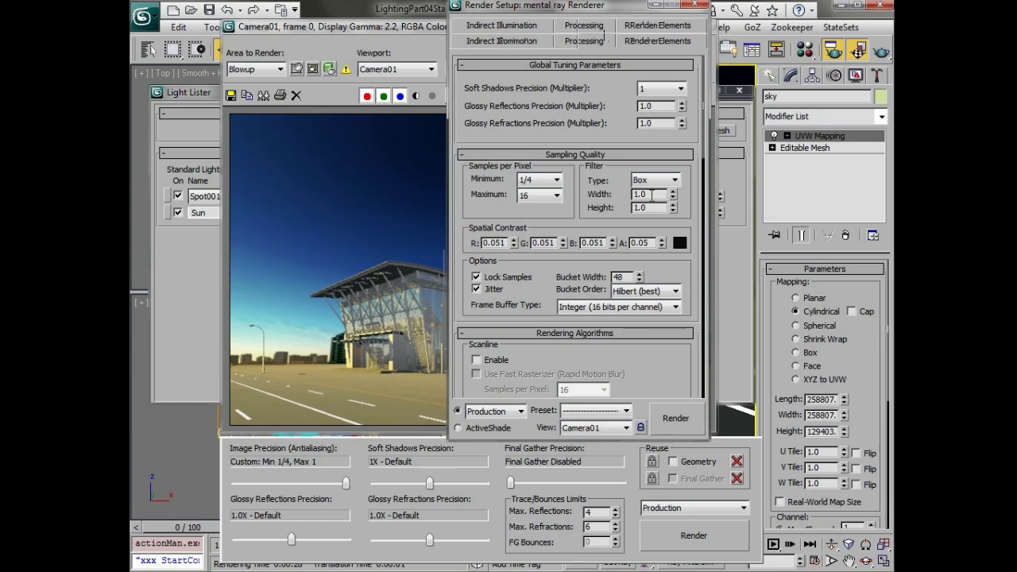
# Step: Zoom into the rendered roof to inspect detail, then bring up the recent documents list
pyautogui.click(386, 325)
pyautogui.scroll(3, 381, 301)
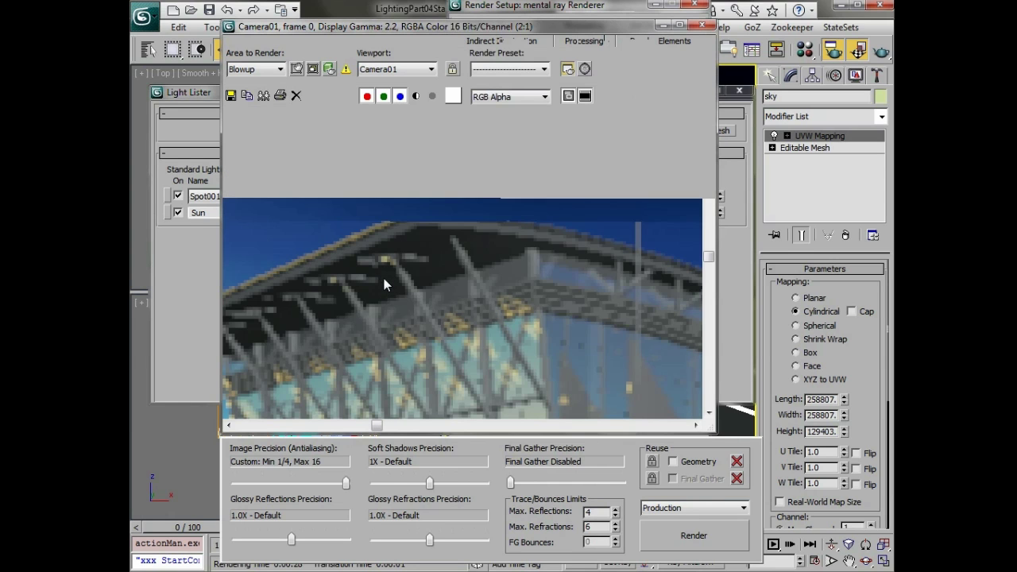
pyautogui.click(143, 16)
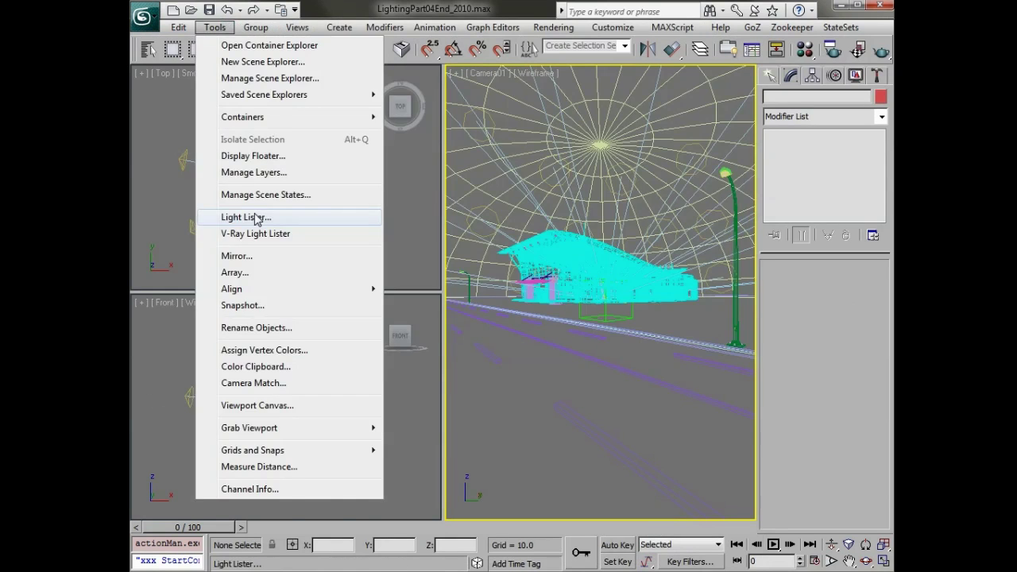
# Step: In the Light Lister, rename the 2.0-multiplier light Spot01 to Sun
pyautogui.click(257, 217)
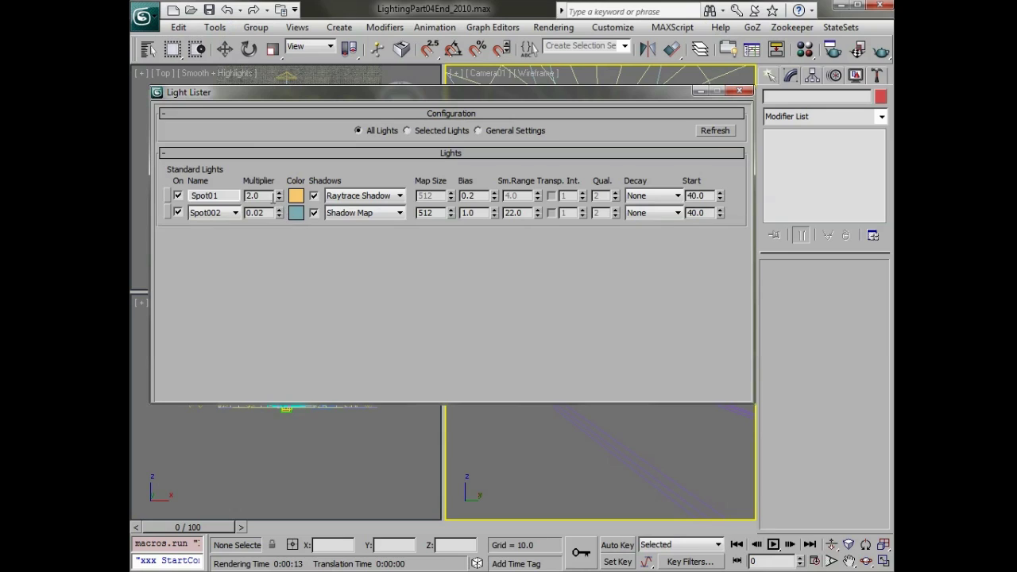
pyautogui.moveTo(267, 194); pyautogui.dragTo(220, 195)
pyautogui.doubleClick(226, 195)
pyautogui.write('Sun')
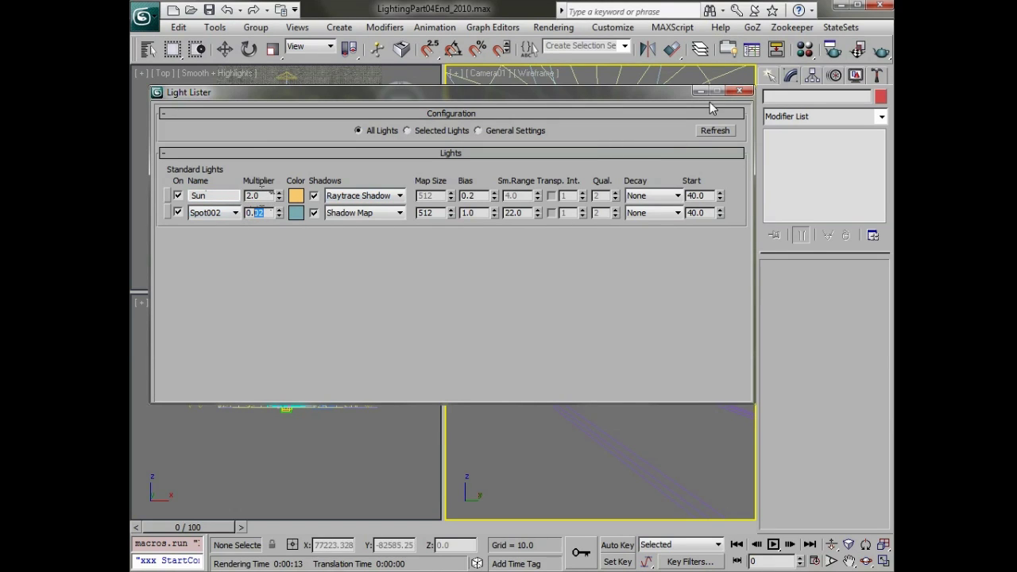
pyautogui.click(740, 91)
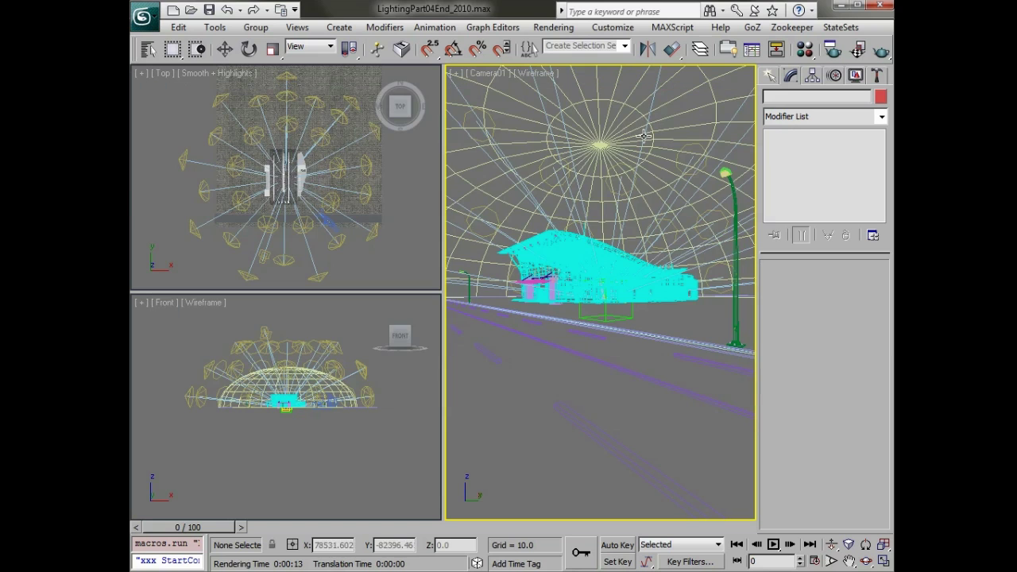
# Step: Check the sampling values in Render Setup, then close it
pyautogui.click(832, 50)
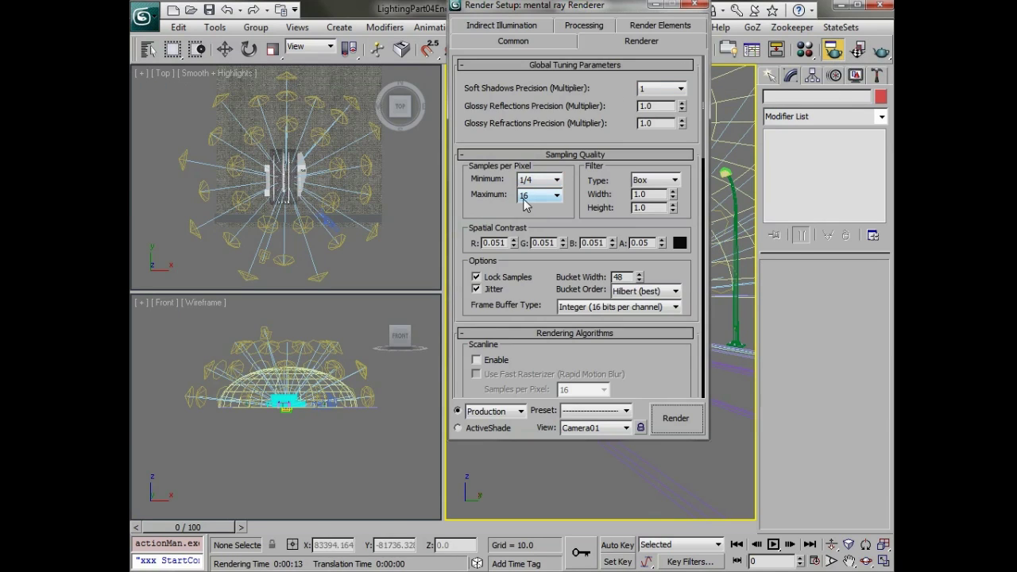
pyautogui.click(698, 6)
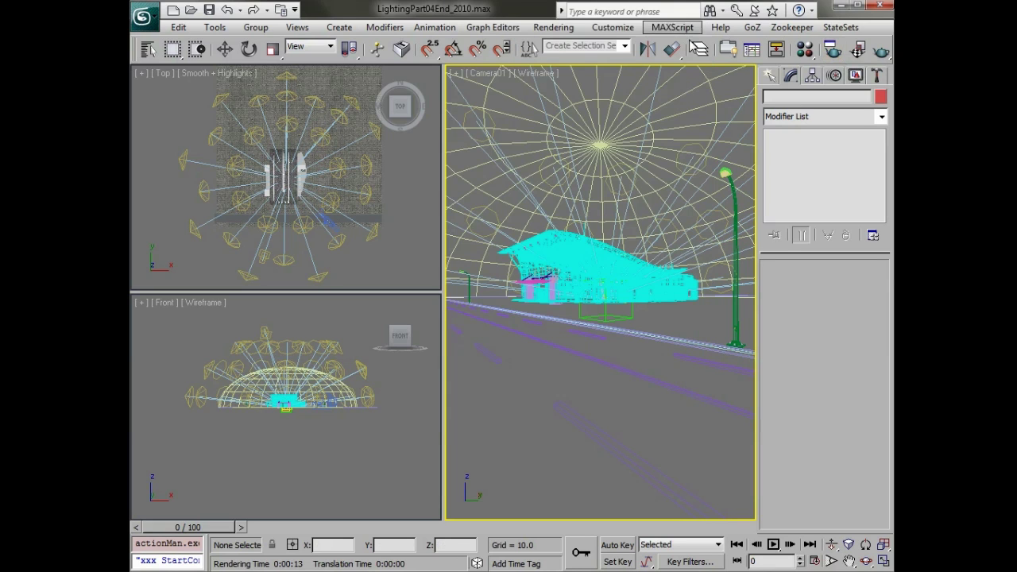
pyautogui.rightClick(638, 208)
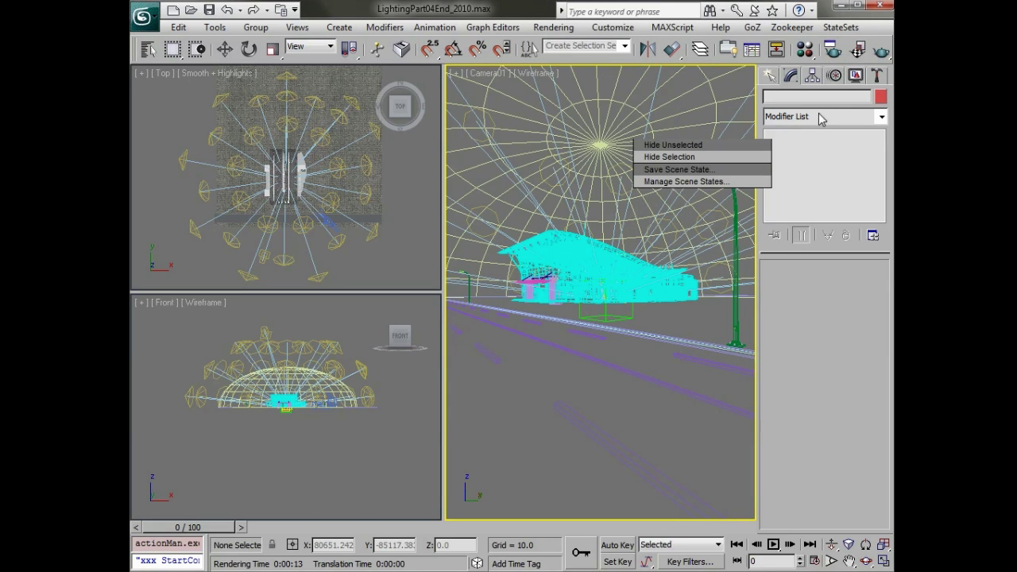
# Step: Render the finished scene's Camera01 view in mental ray with Render Production
pyautogui.click(882, 52)
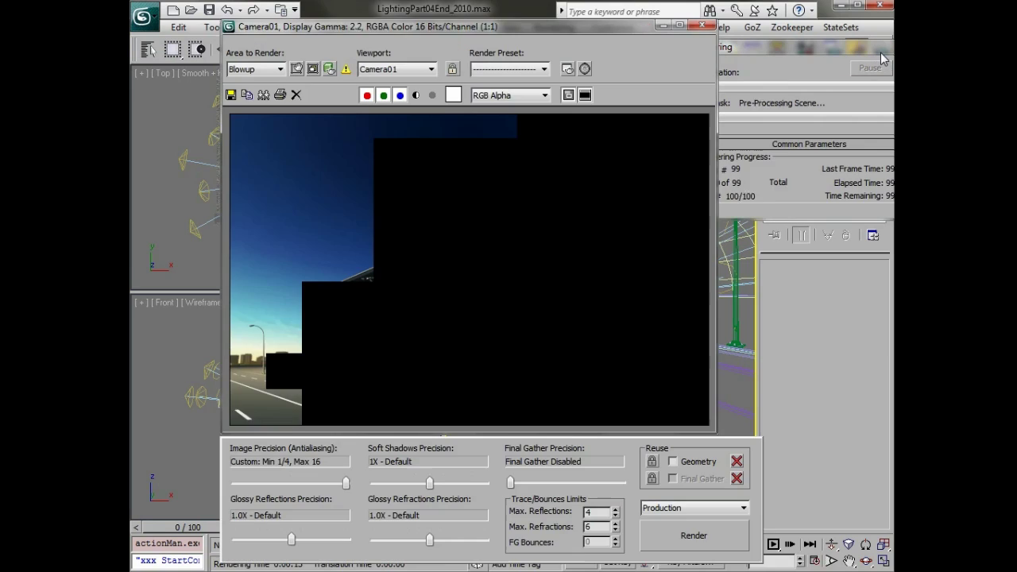